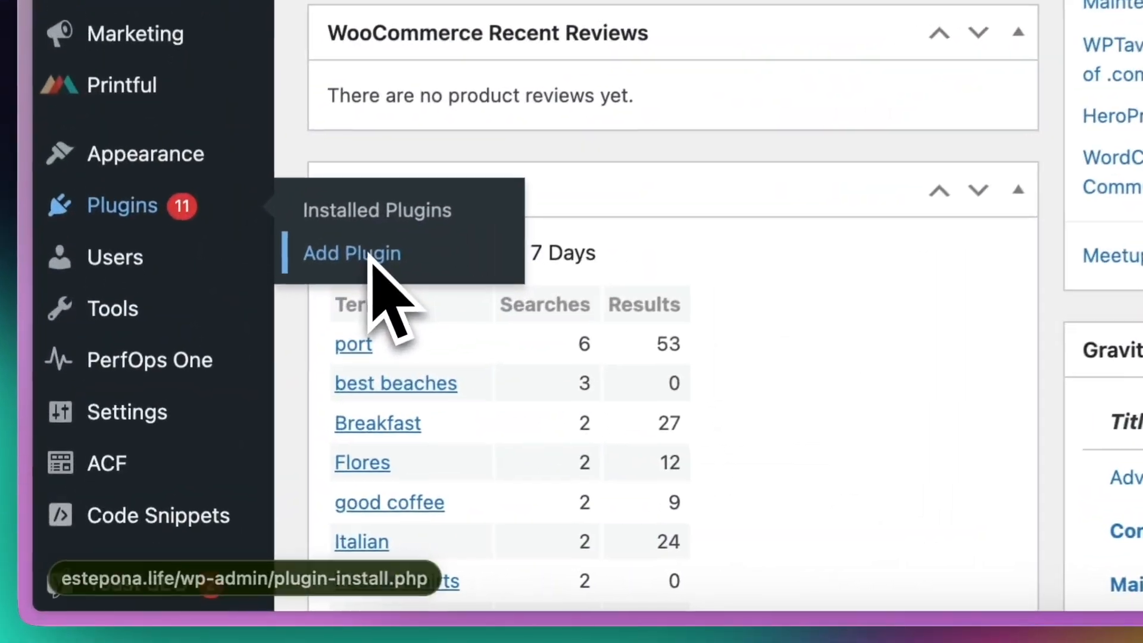
Step: Go to the page for adding new plugins and search the plugin directory for "ally"
click(187, 480)
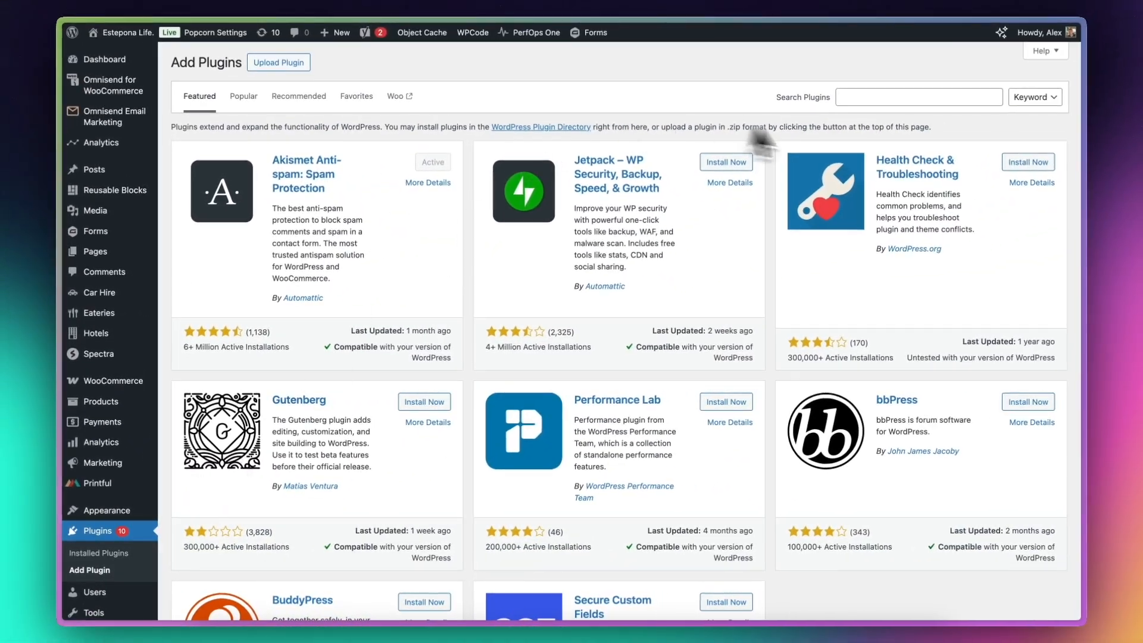
click(889, 100)
text(ally)
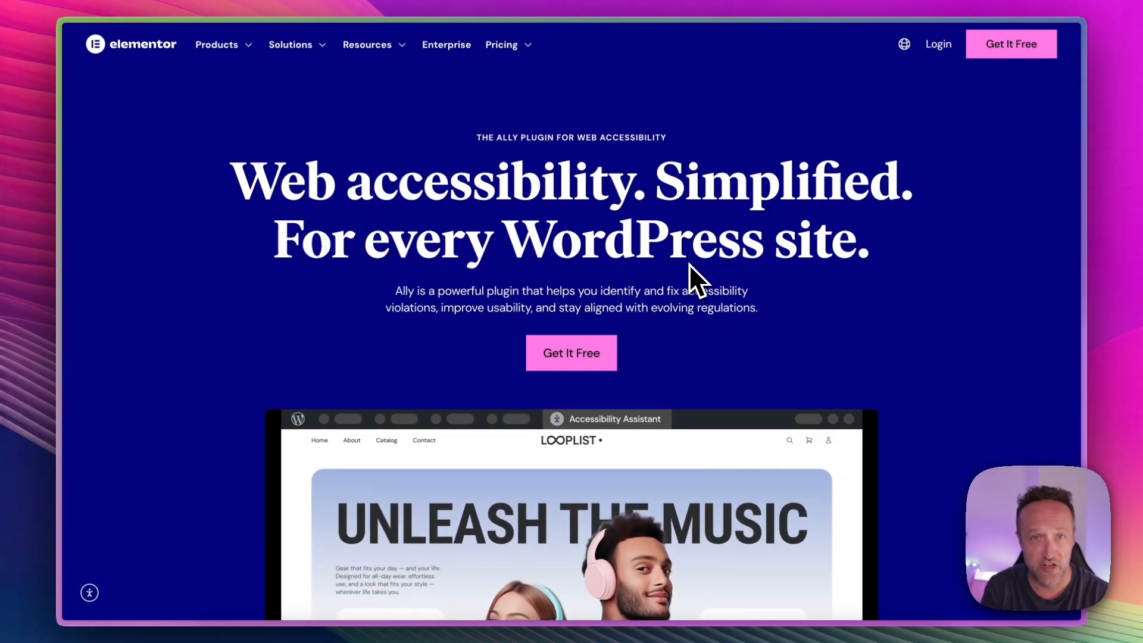
Step: Read the Ally product page's introduction and its section on why web accessibility is essential
scroll(601, 258, down, 2)
scroll(596, 258, down, 6)
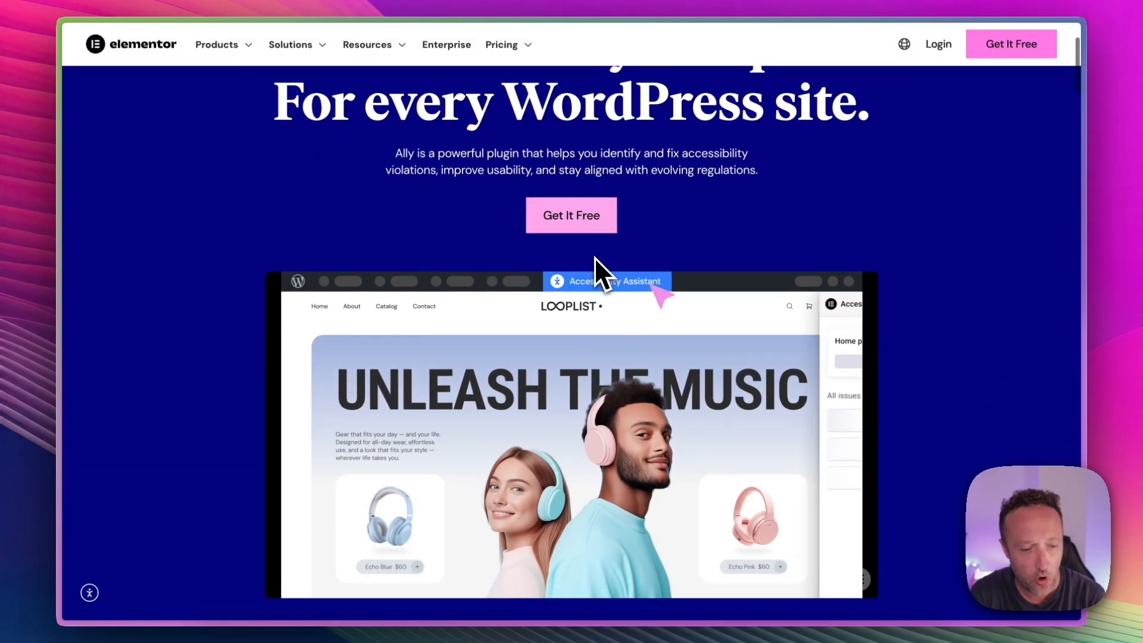
scroll(594, 258, down, 5)
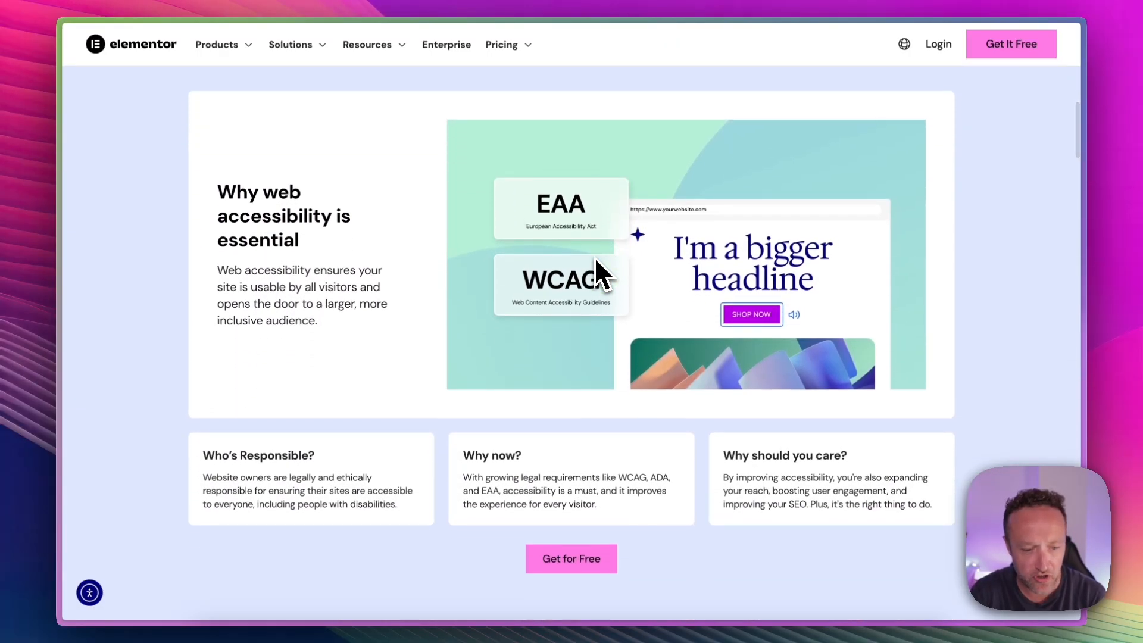
scroll(592, 176, up, 1)
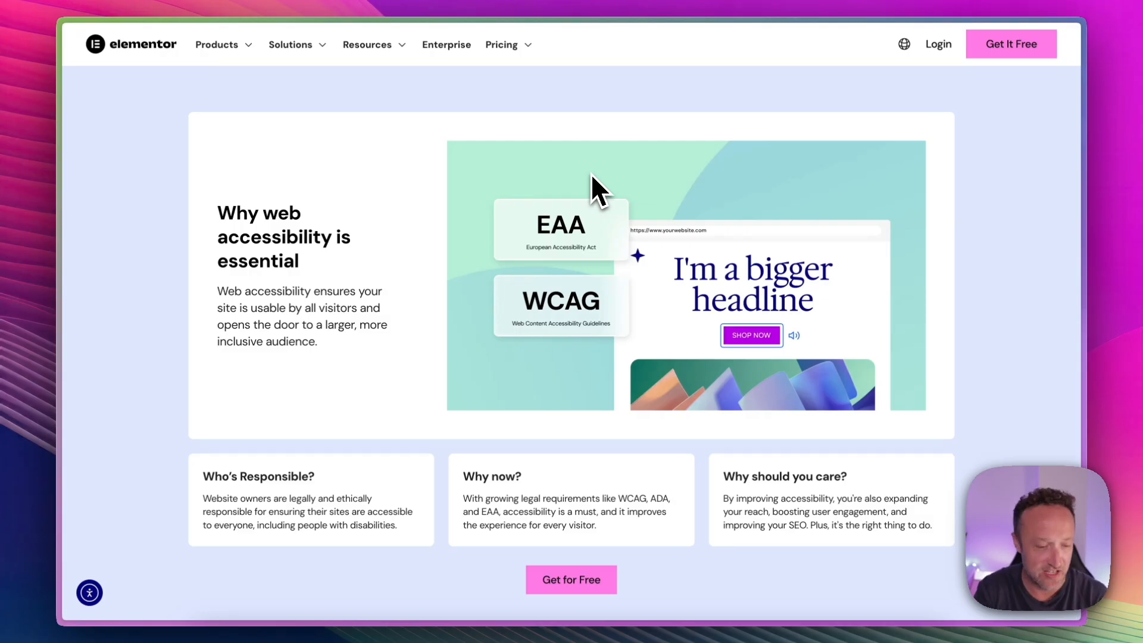
scroll(591, 173, down, 1)
scroll(603, 202, down, 3)
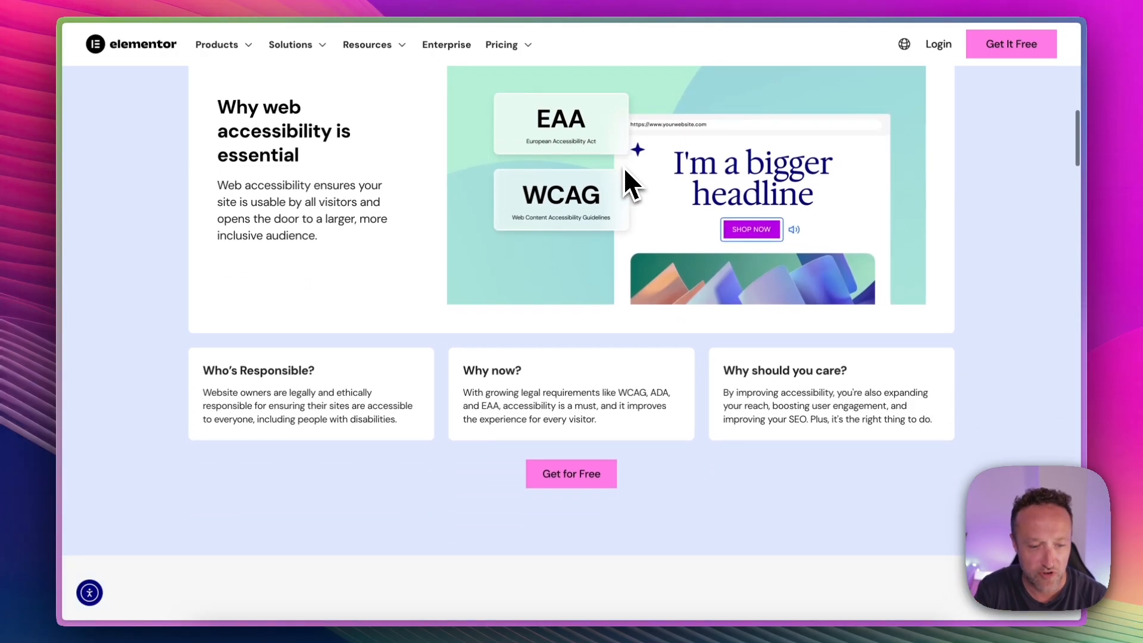
scroll(627, 181, down, 4)
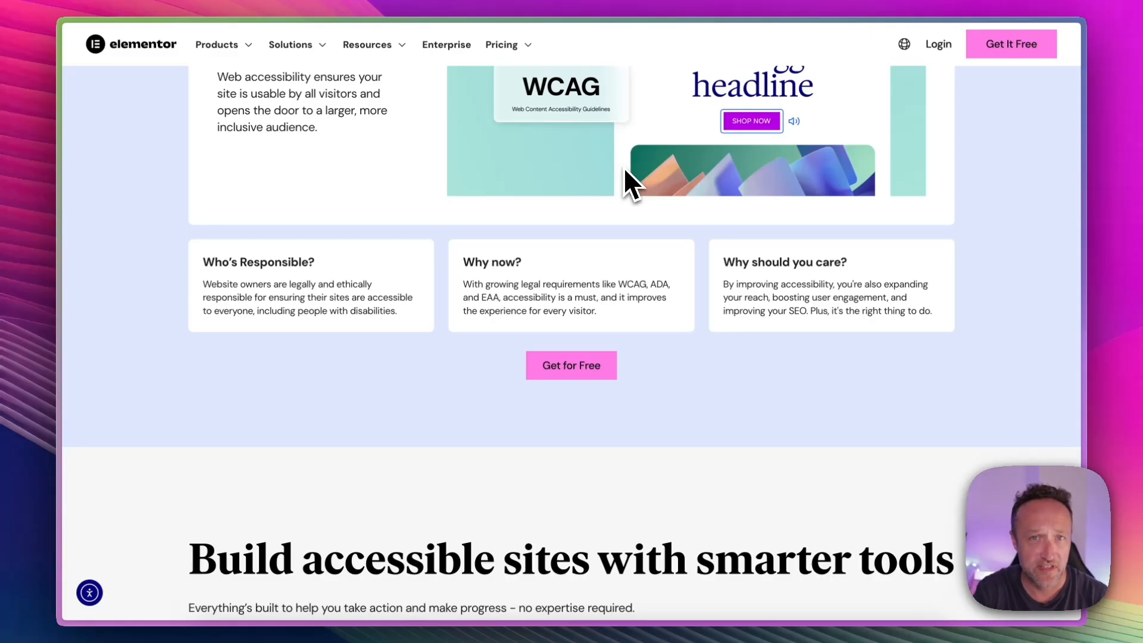
Step: Review Ally's feature sections covering the usability widget, accessibility statement, Ally Assistant and accessibility progress monitoring
scroll(626, 173, down, 15)
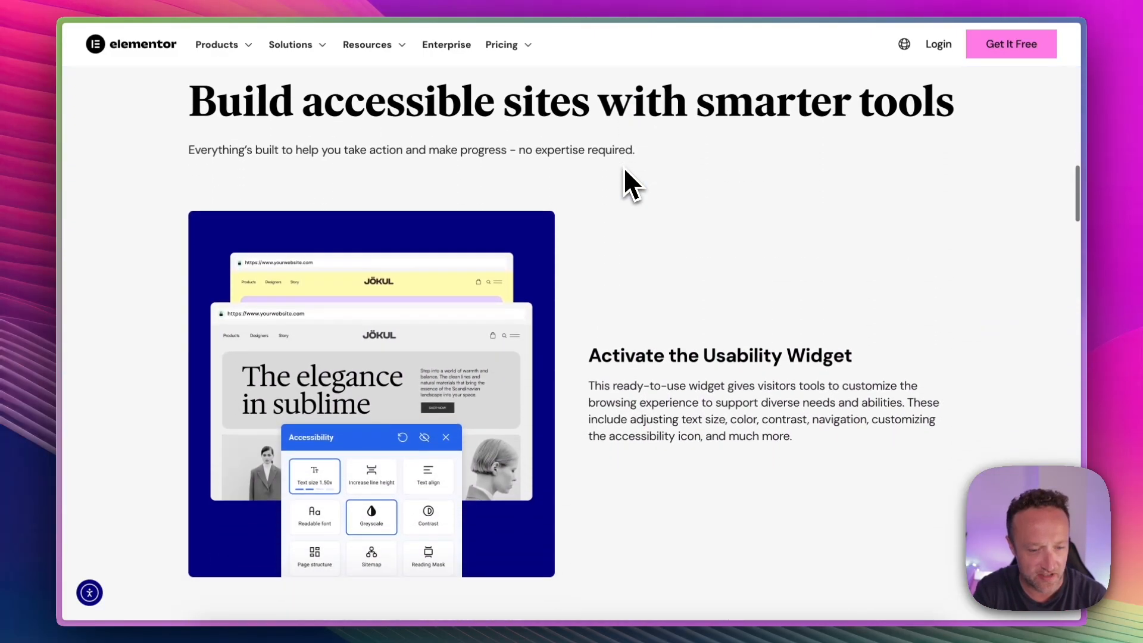
scroll(623, 167, down, 2)
scroll(634, 232, up, 1)
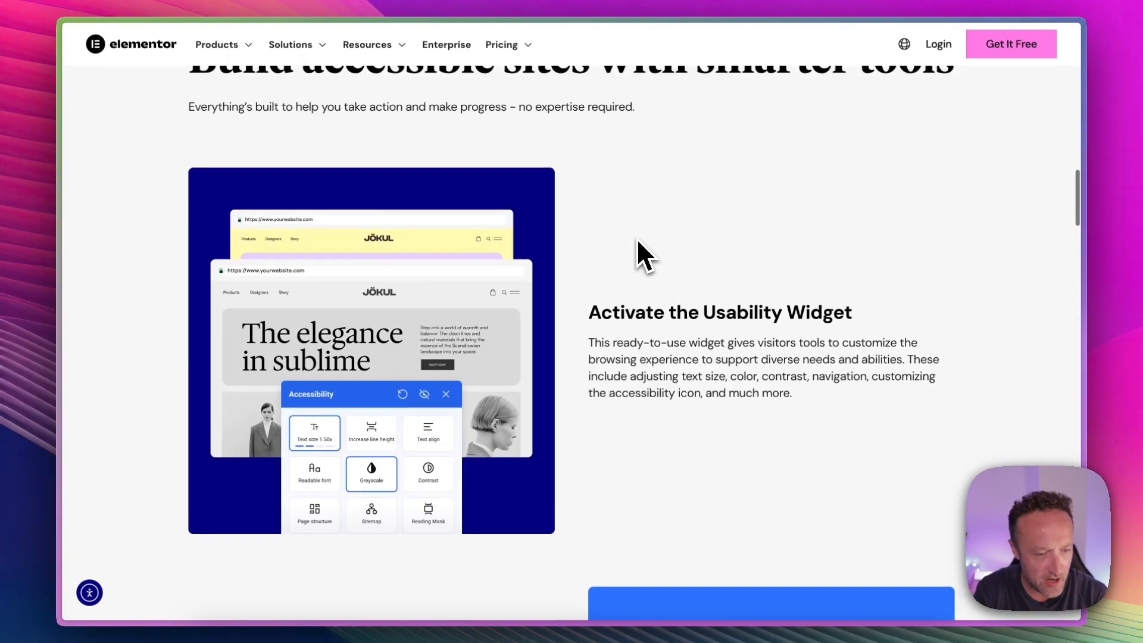
scroll(637, 238, down, 1)
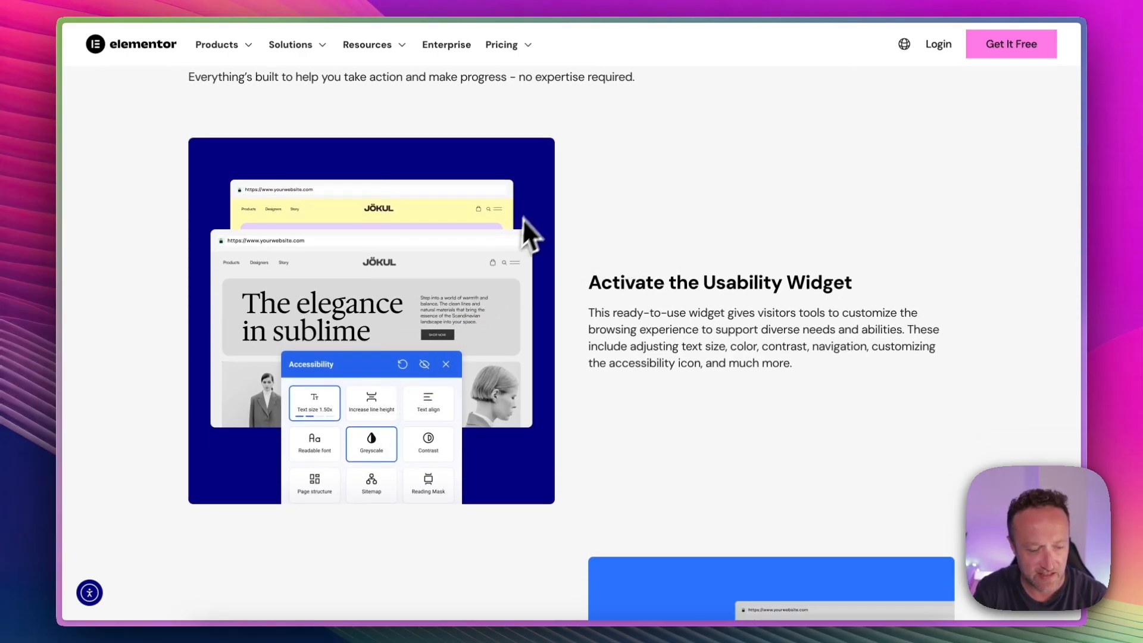
scroll(531, 214, down, 2)
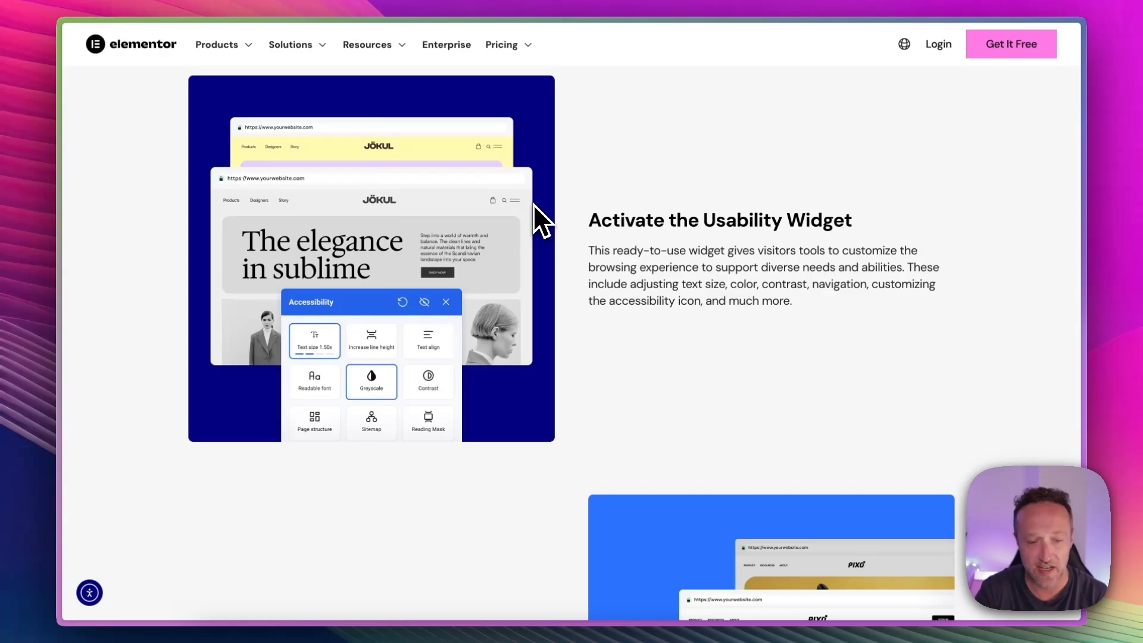
scroll(533, 204, down, 10)
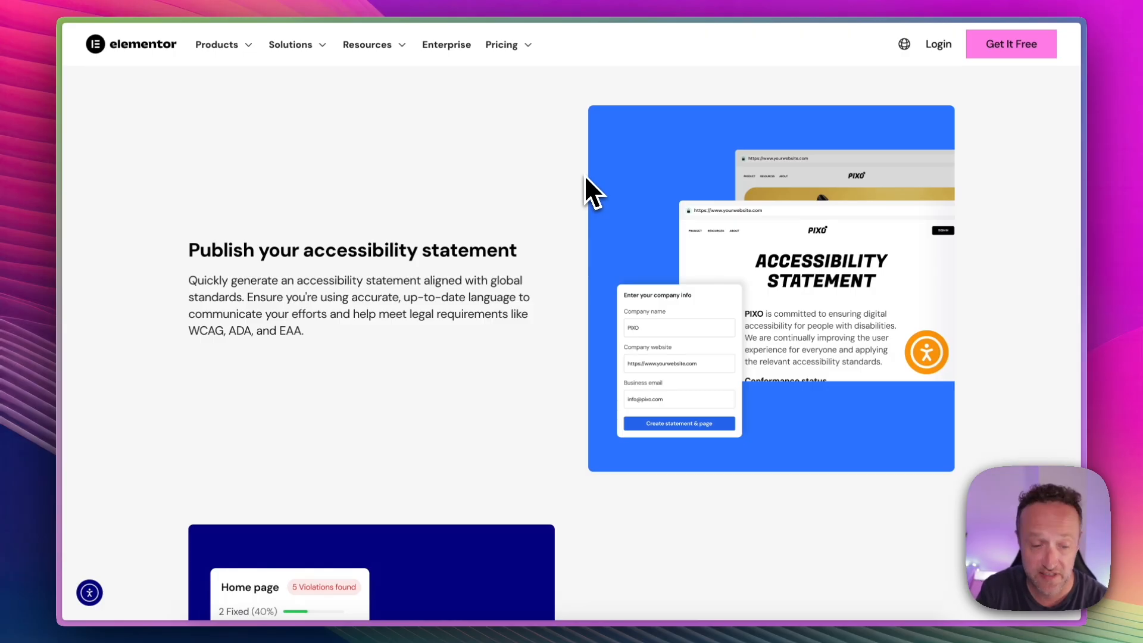
scroll(584, 175, down, 10)
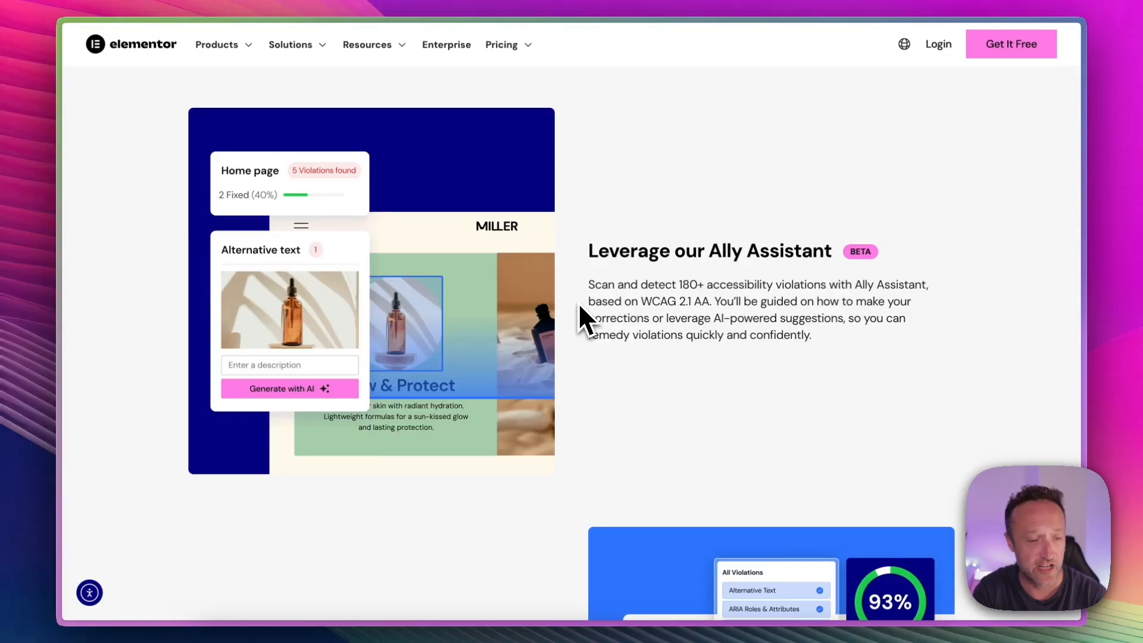
scroll(612, 270, down, 7)
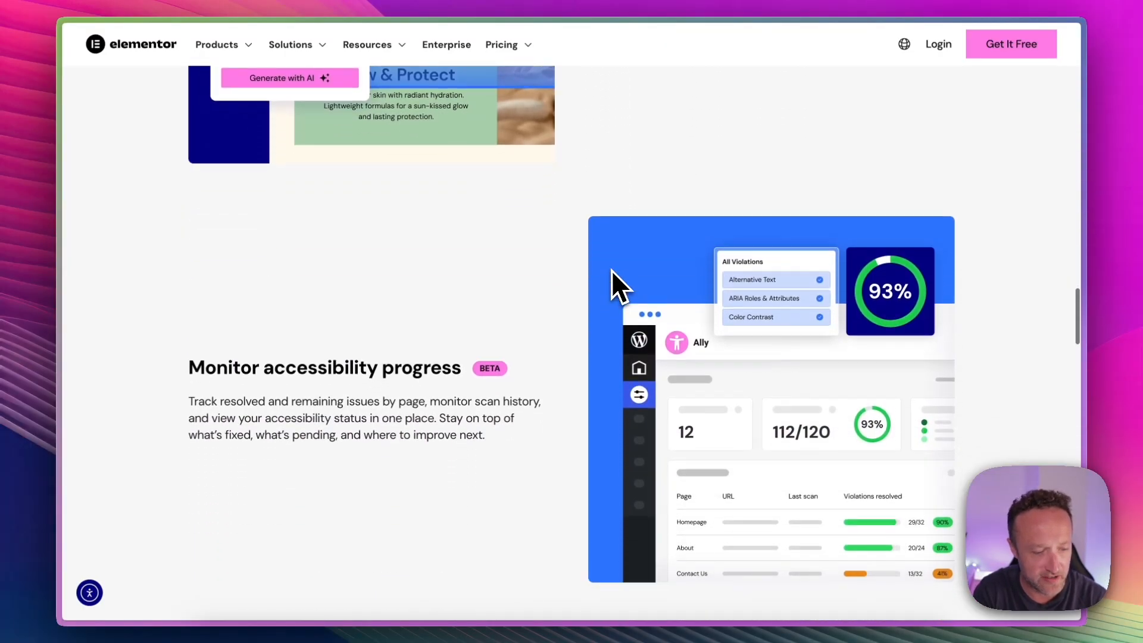
scroll(612, 270, down, 3)
scroll(595, 209, down, 1)
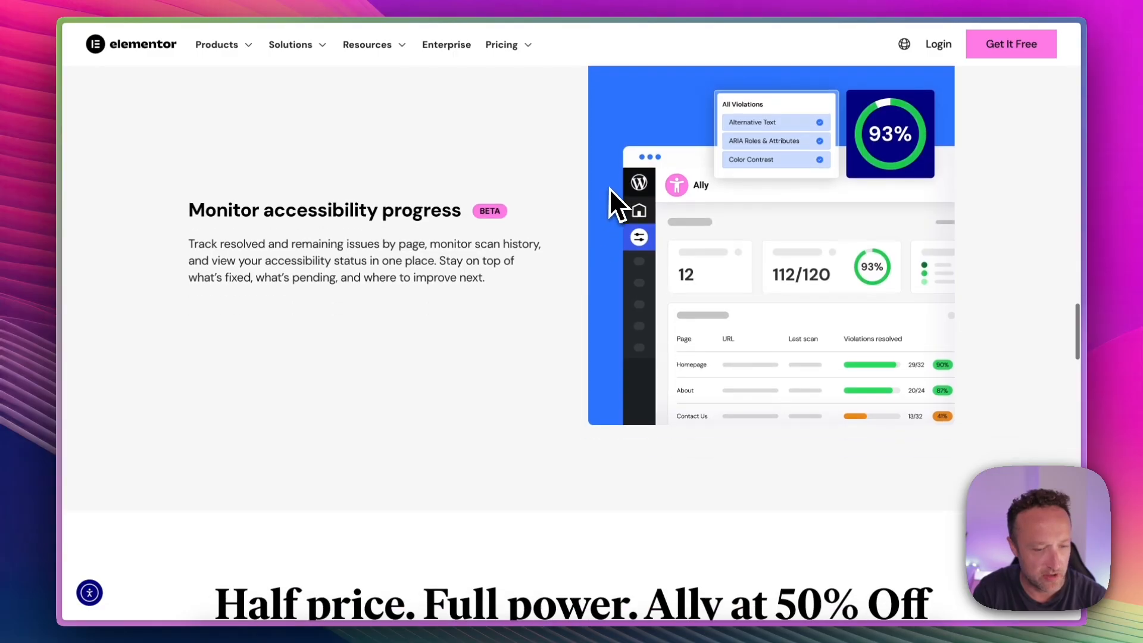
scroll(610, 189, up, 1)
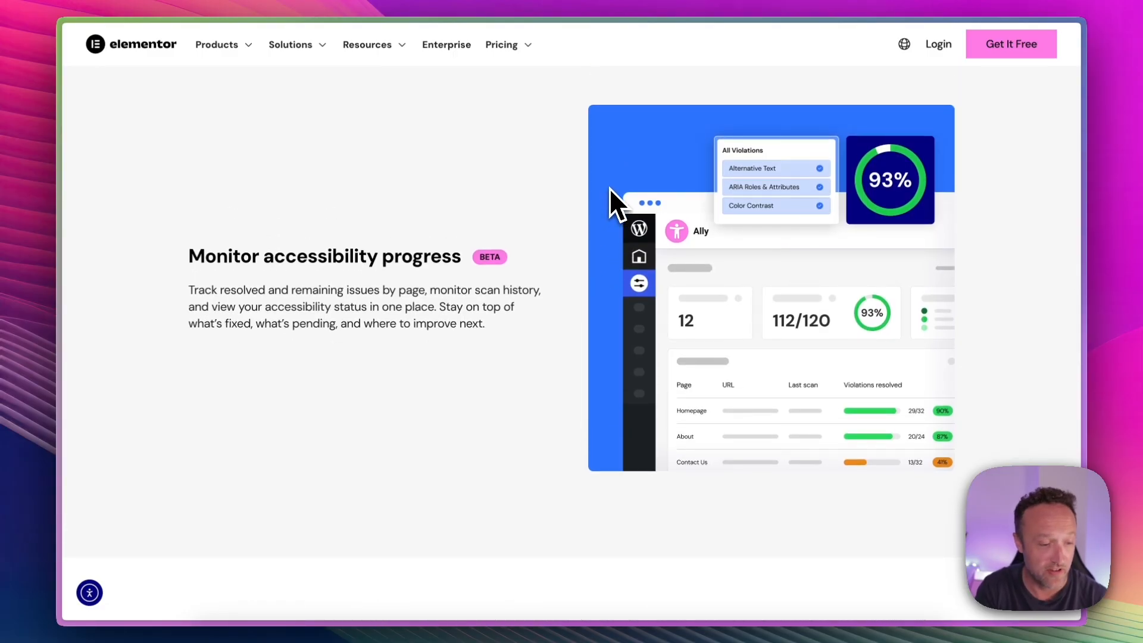
Step: Compare the Free, Standard, Plus and Max pricing plans and check the explanations of the Plus plan's White Label, Screen Reader and Widget Usage Analytics features
scroll(610, 190, down, 15)
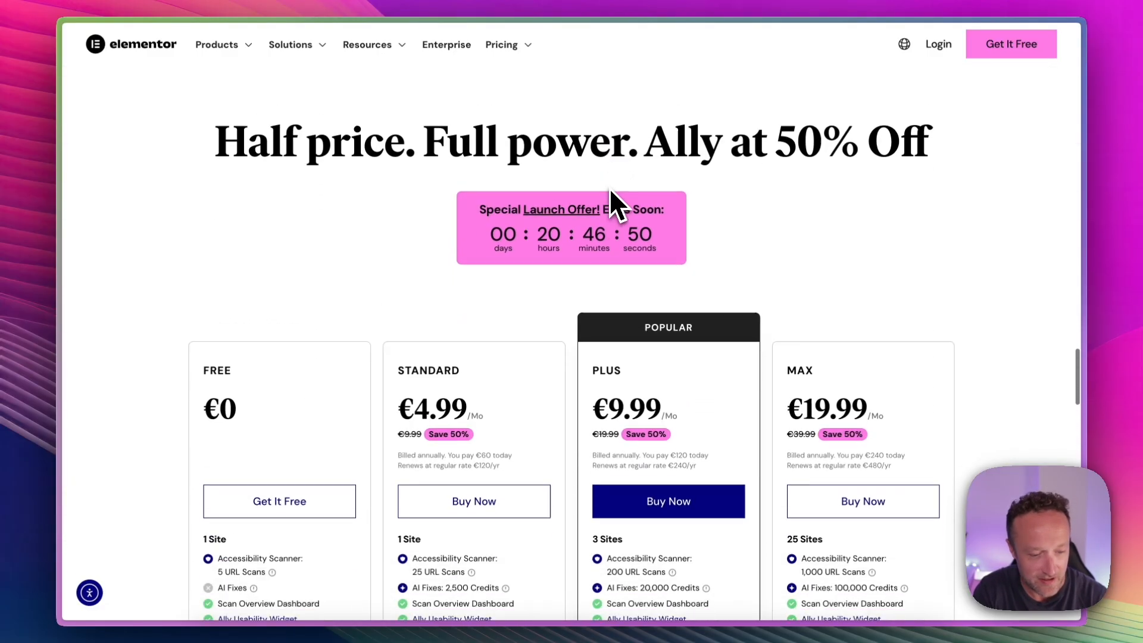
scroll(609, 187, down, 2)
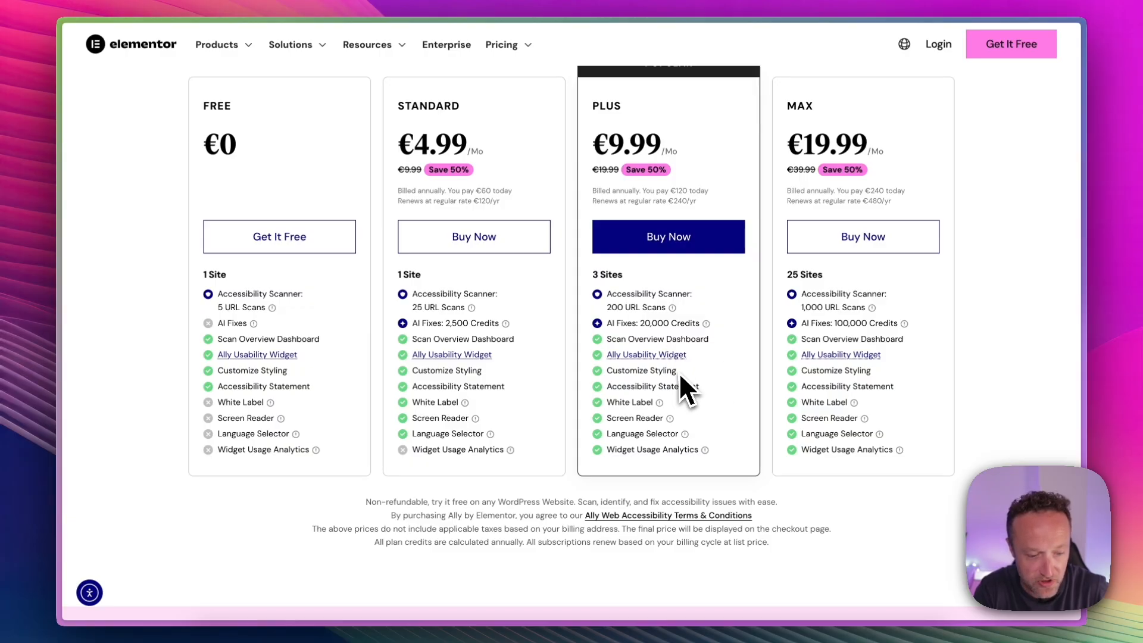
scroll(677, 377, down, 1)
mouse_move(666, 383)
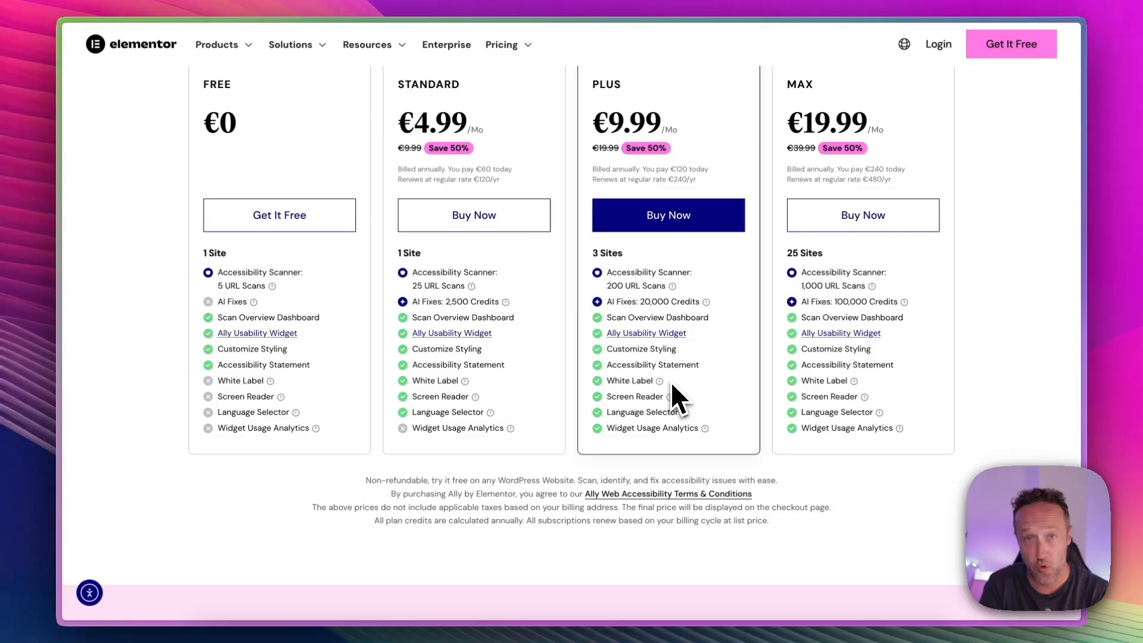
mouse_move(670, 402)
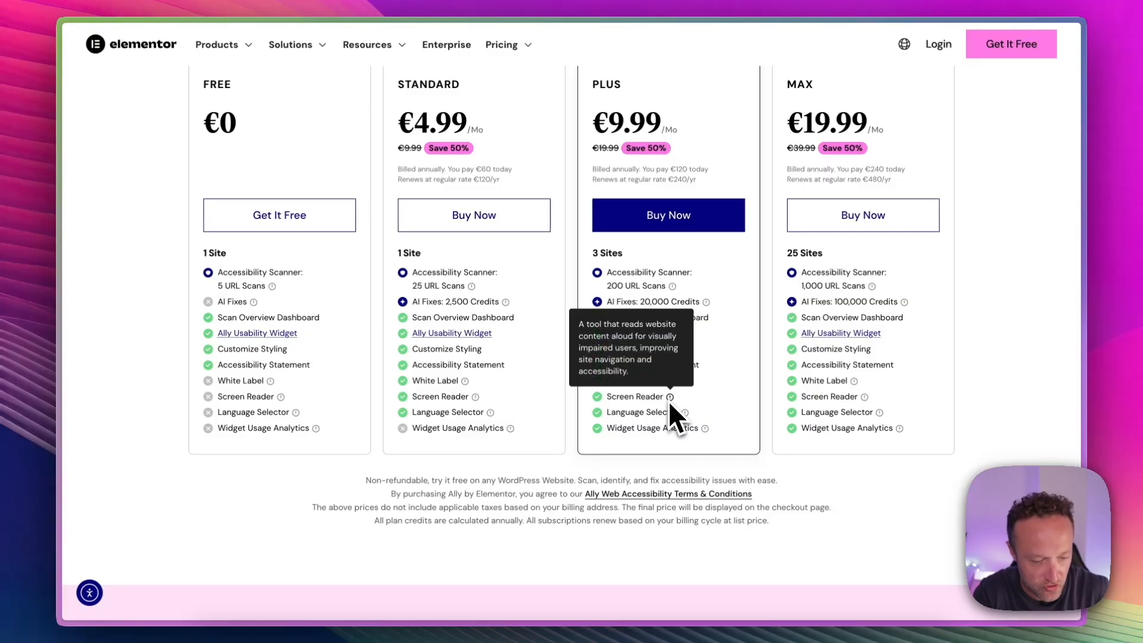
mouse_move(705, 428)
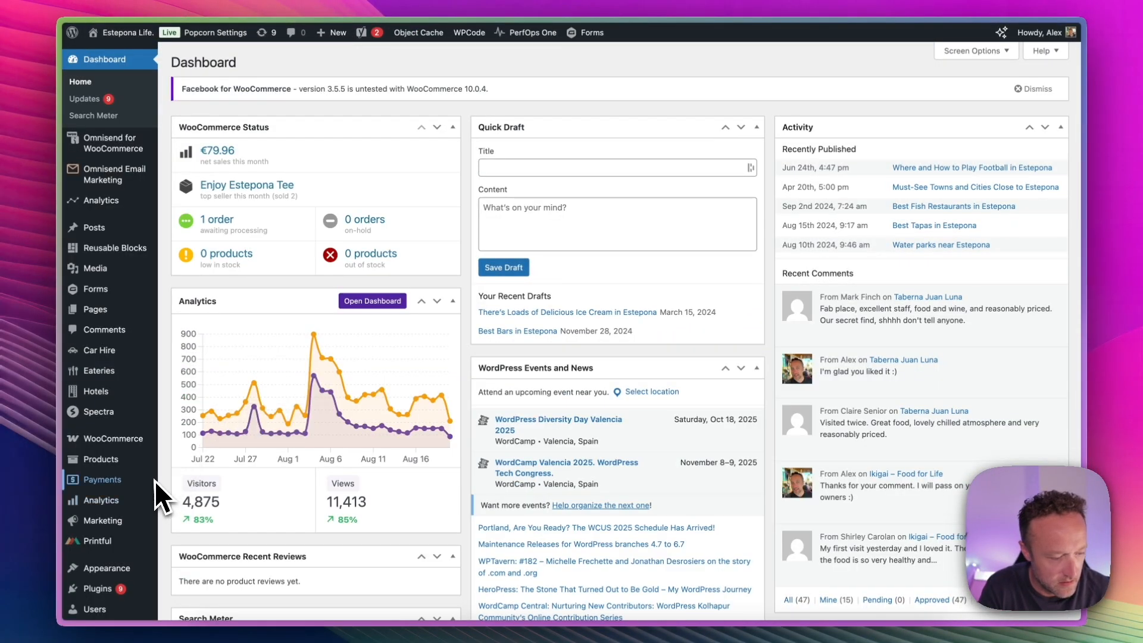
Step: Find the Ally – Web Accessibility & Usability plugin by searching for "ally" in the WordPress plugin directory, and install and activate it
scroll(132, 315, down, 5)
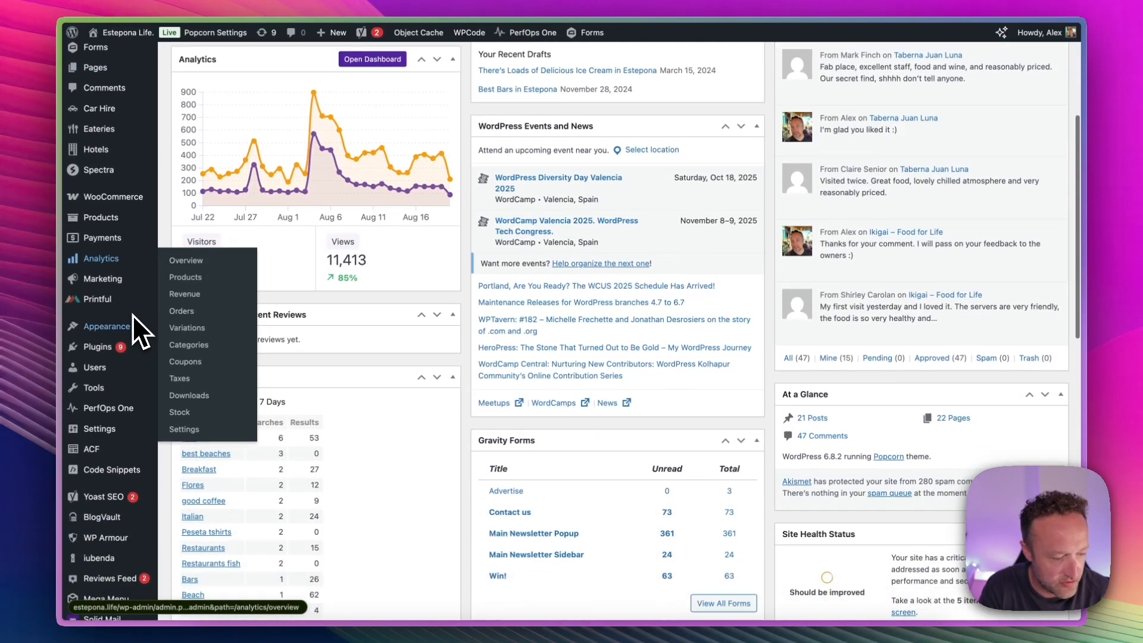
mouse_move(133, 353)
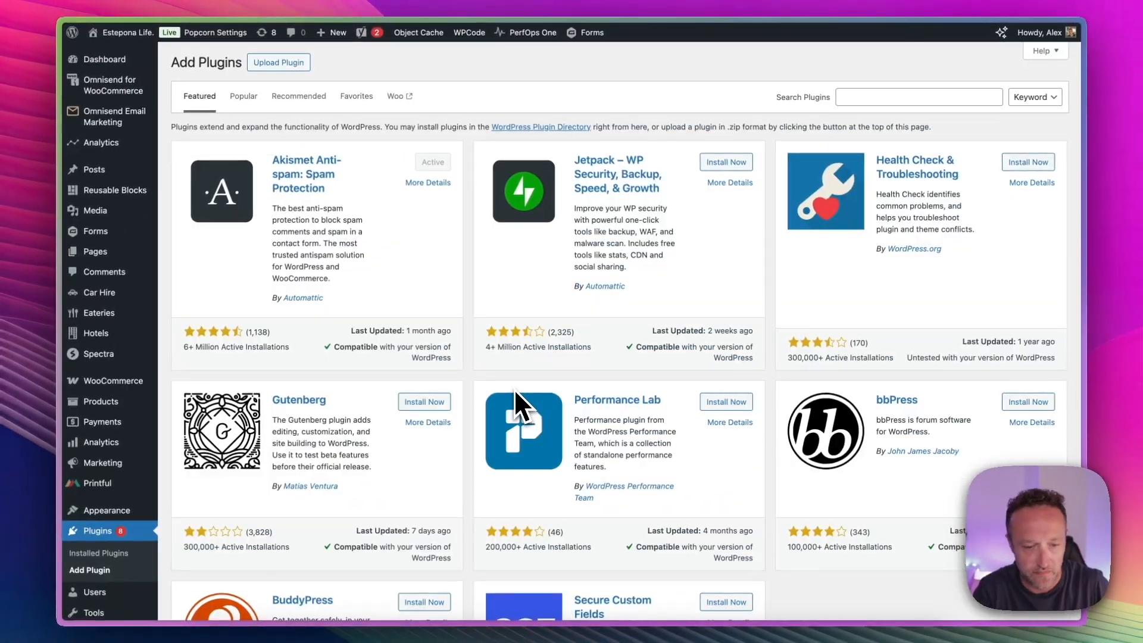
click(926, 100)
text(ally)
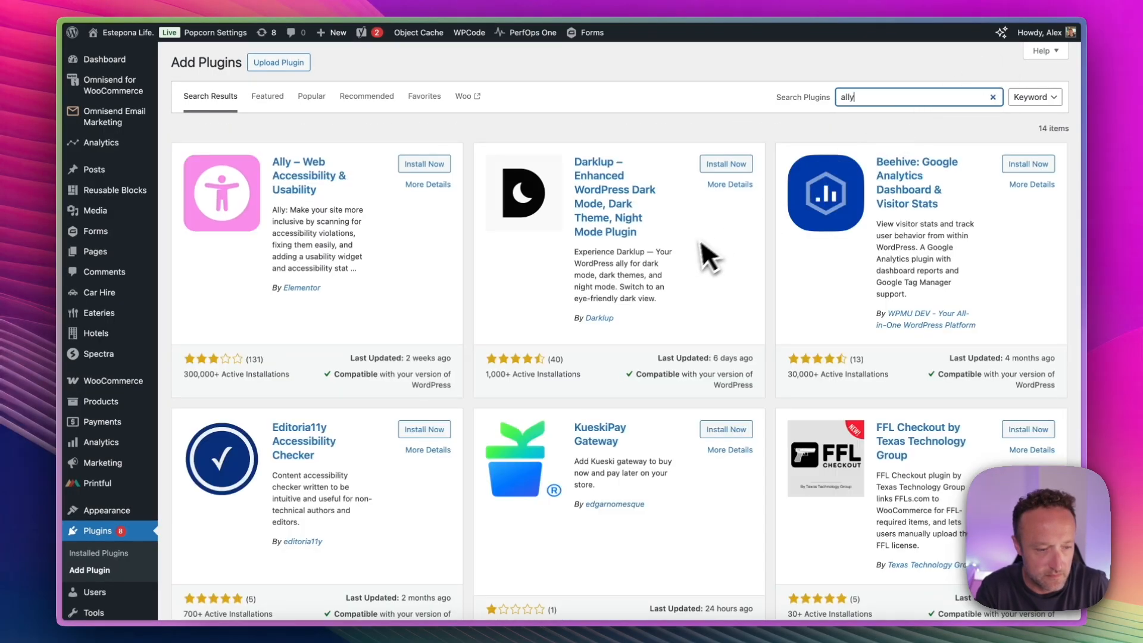
click(433, 165)
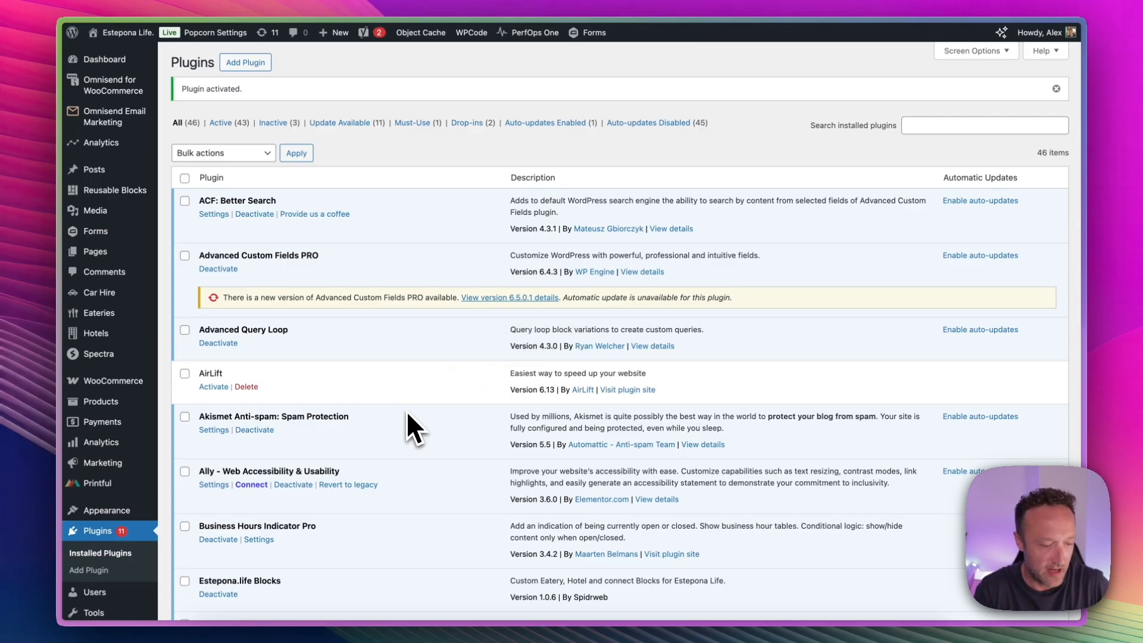
Step: Connect the Ally plugin to an Elementor account using email sign-in, approve the connection and finish the setup
click(253, 484)
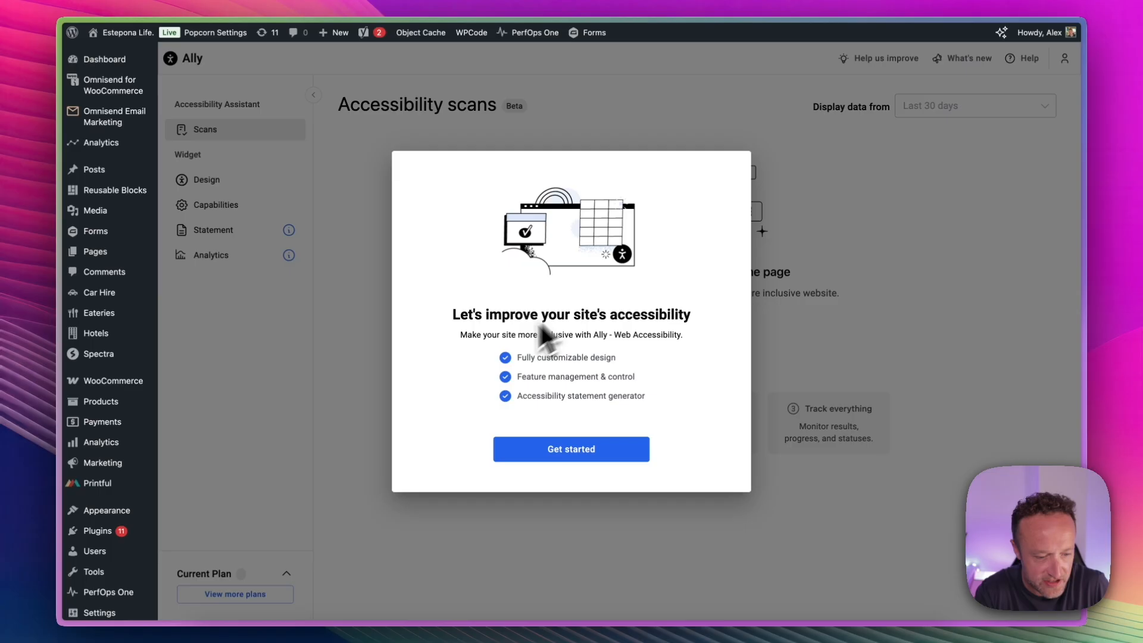
click(581, 455)
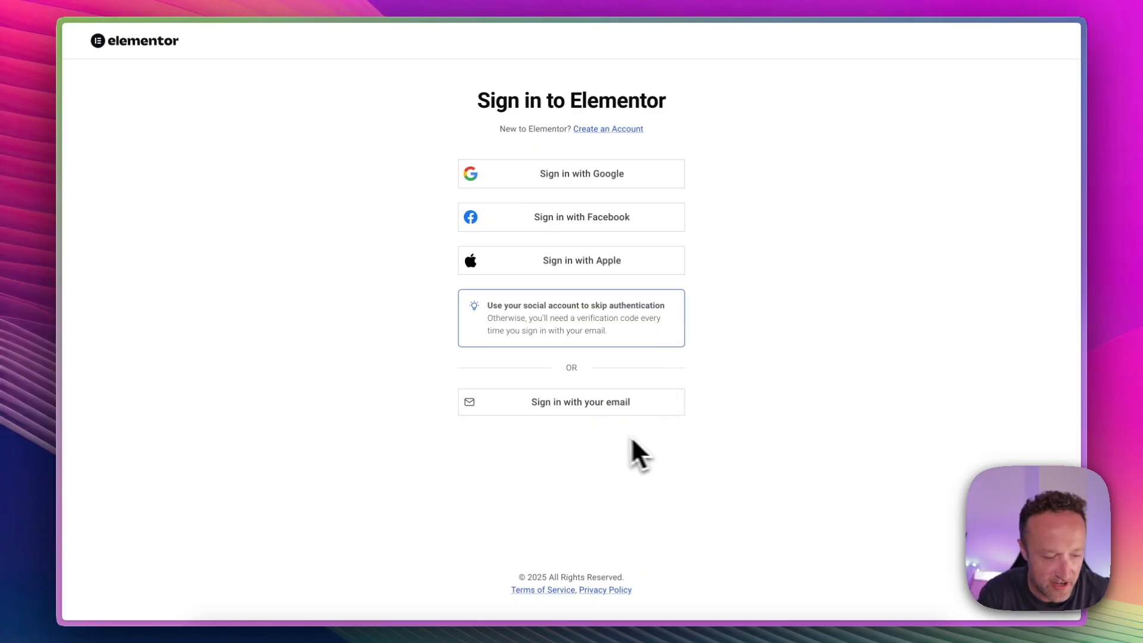
click(598, 412)
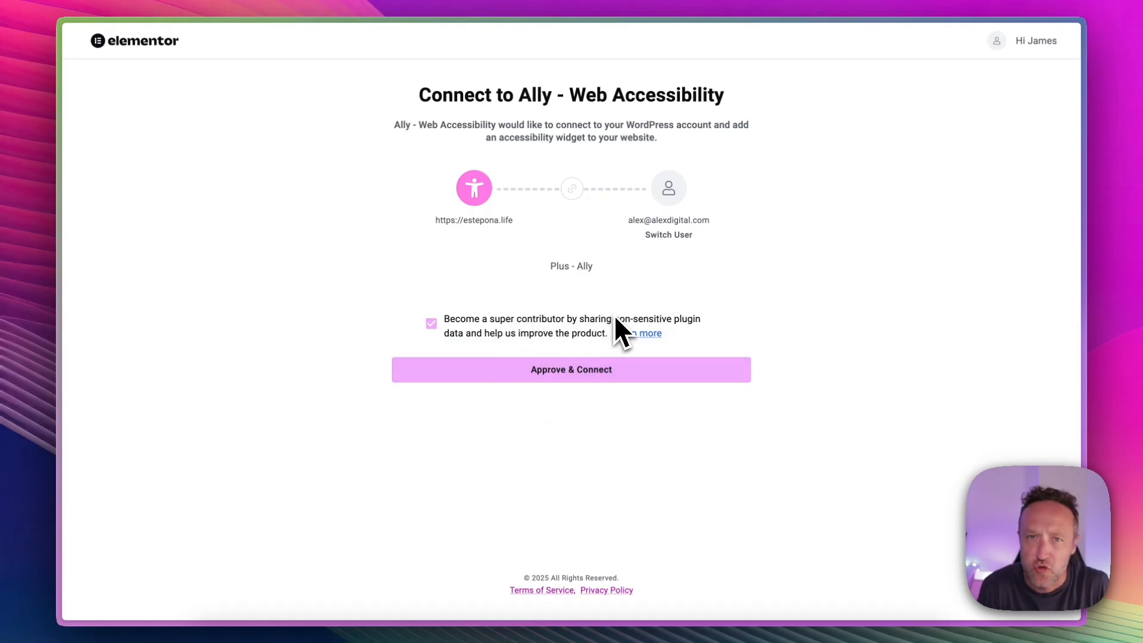
click(583, 381)
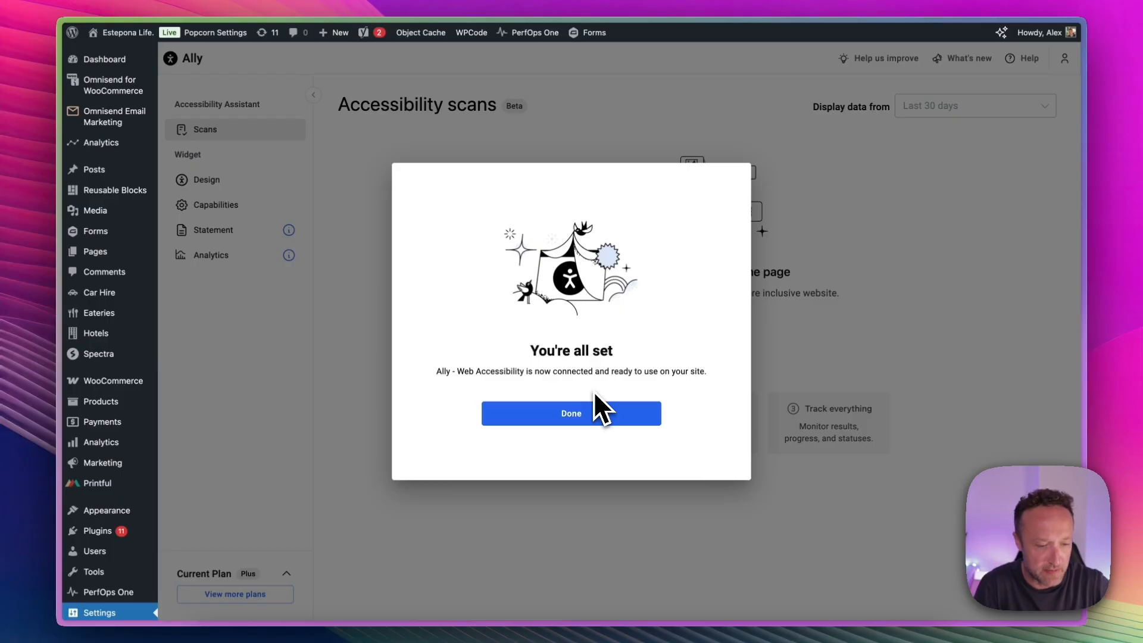
click(574, 412)
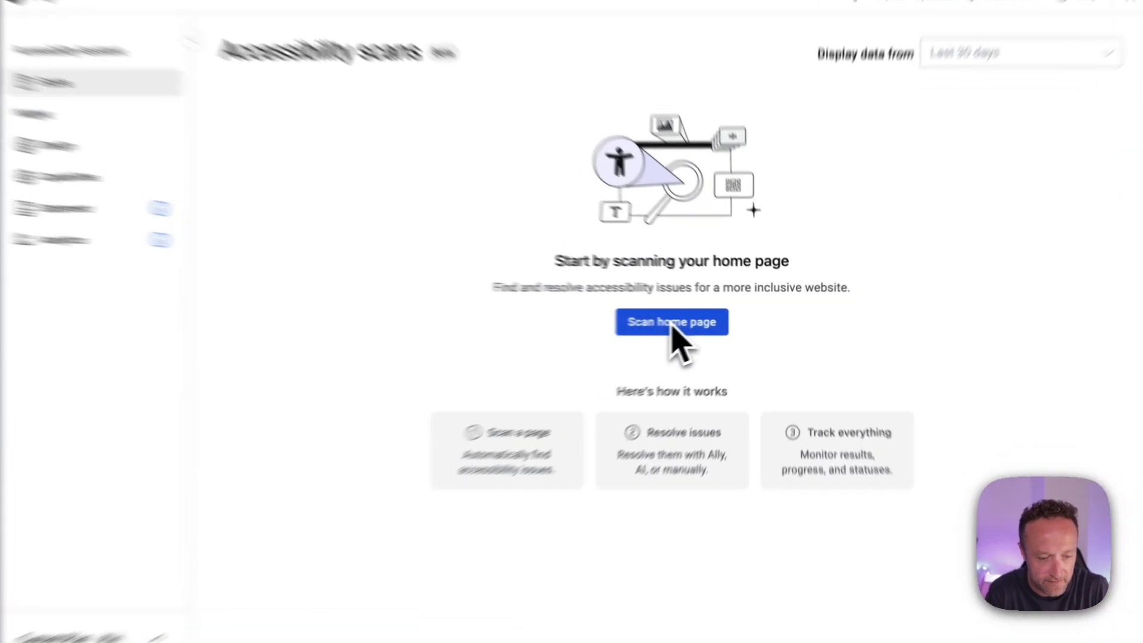
Step: Scan the site's home page for accessibility issues and look over the scanned page
click(676, 326)
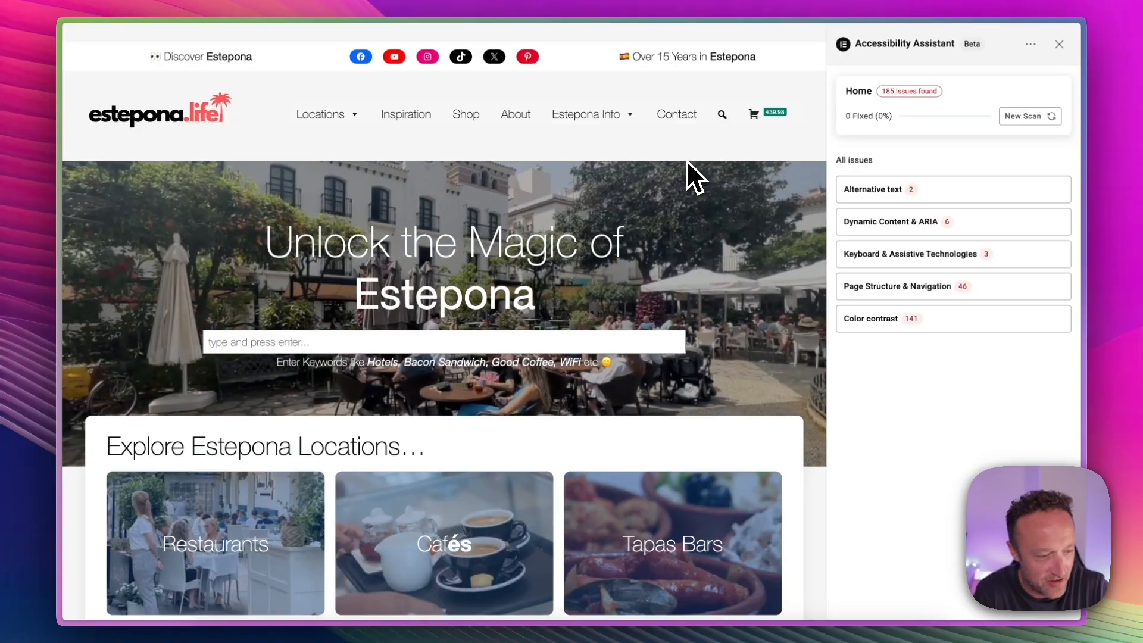
scroll(738, 179, down, 10)
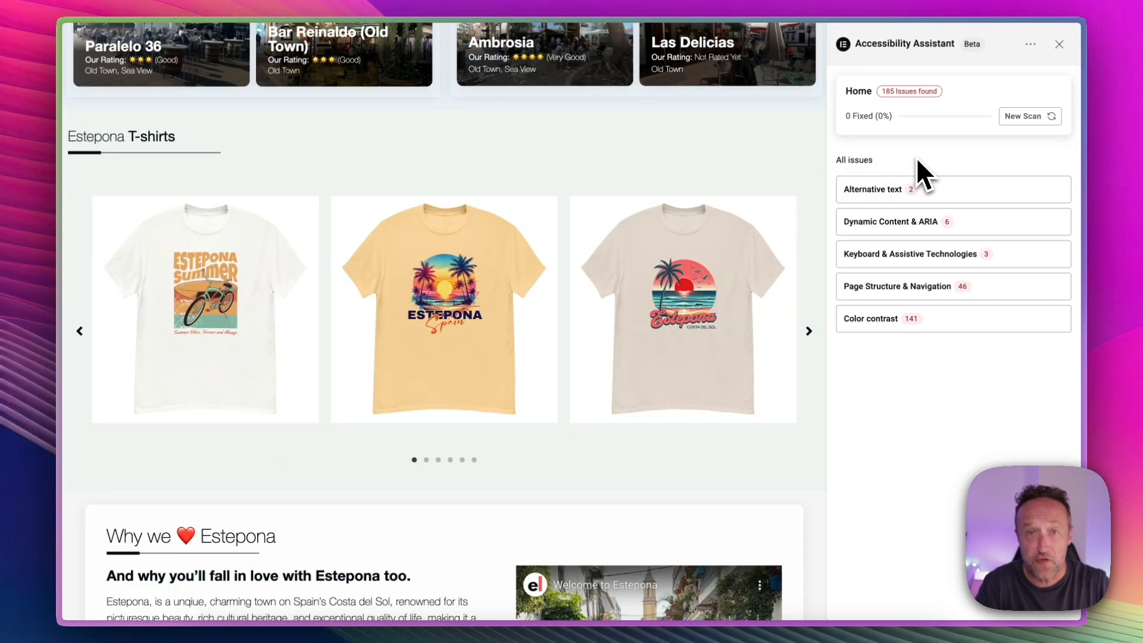
Step: Give the T-shirt slider's left arrow the alternative text "Left Slider Navigation Arrow" and resolve the issue
click(933, 193)
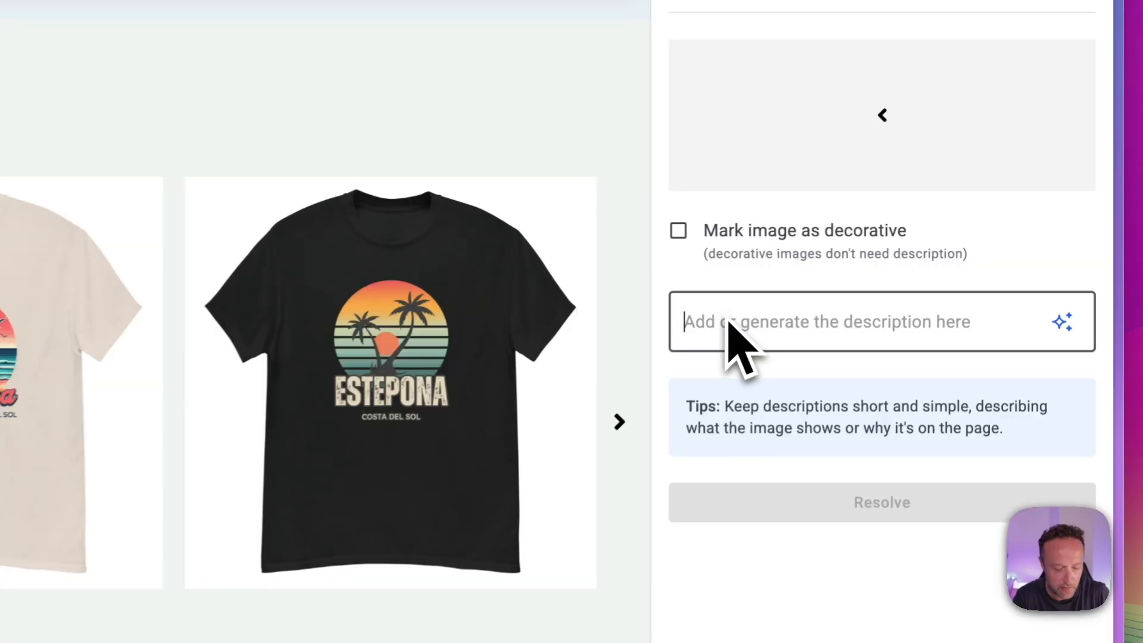
text(Left Na)
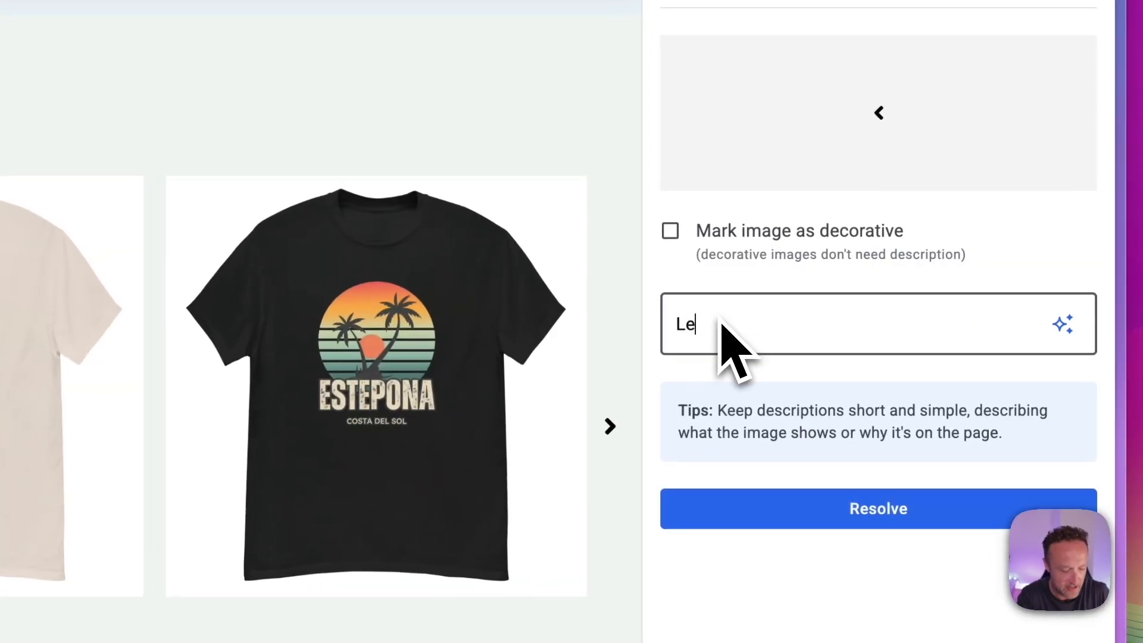
key(BackSpace)
key(BackSpace)
text(Slider Nav)
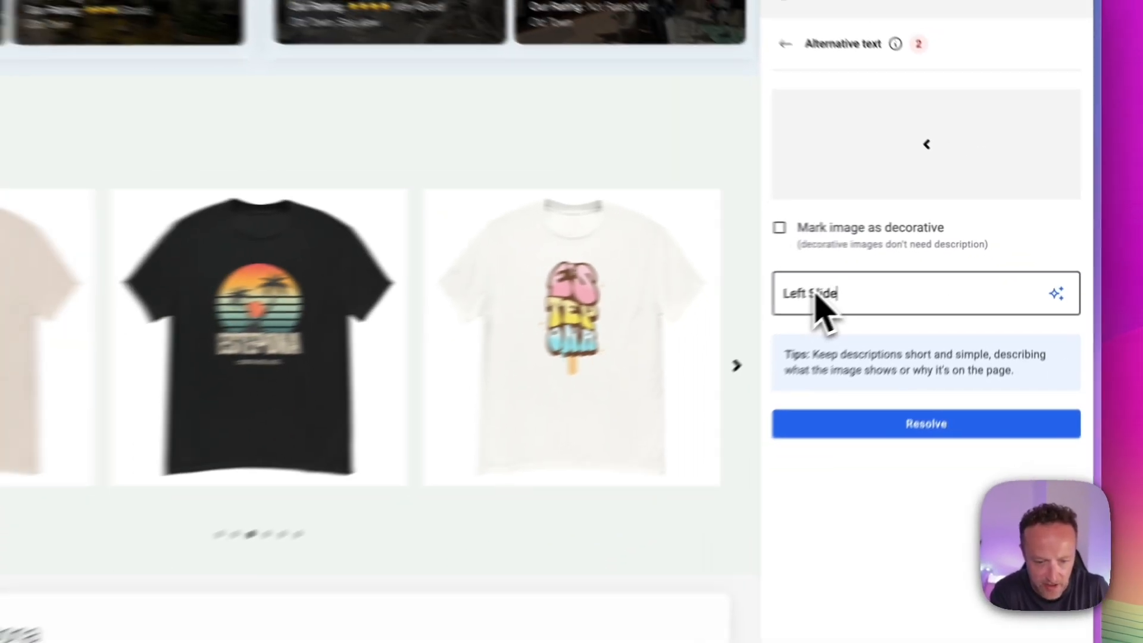
text(igation Arrow)
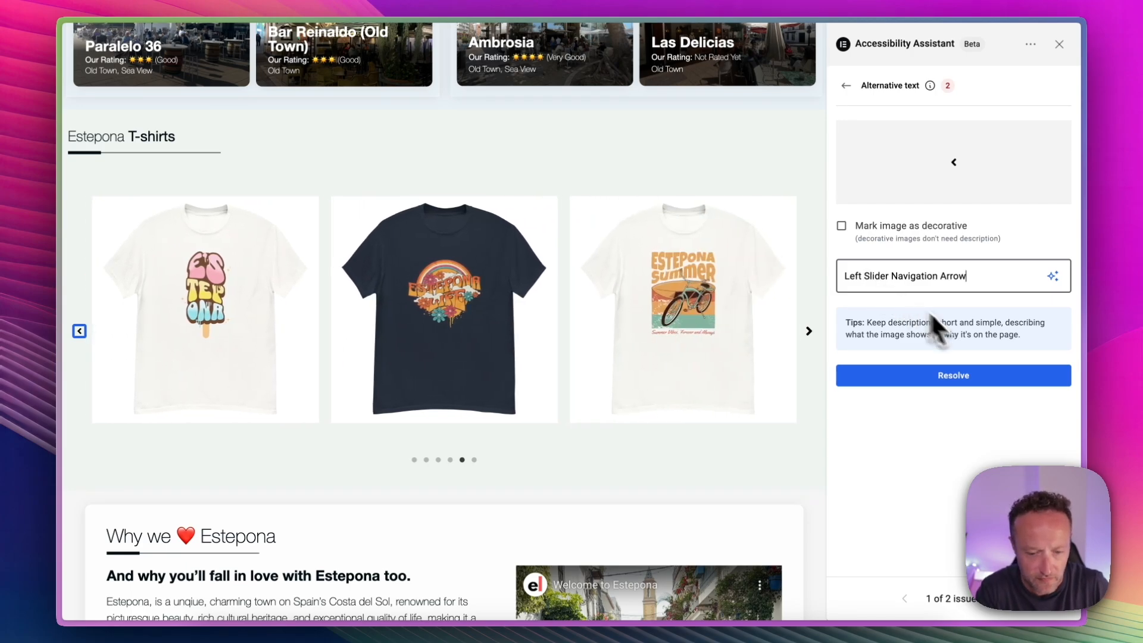
click(940, 378)
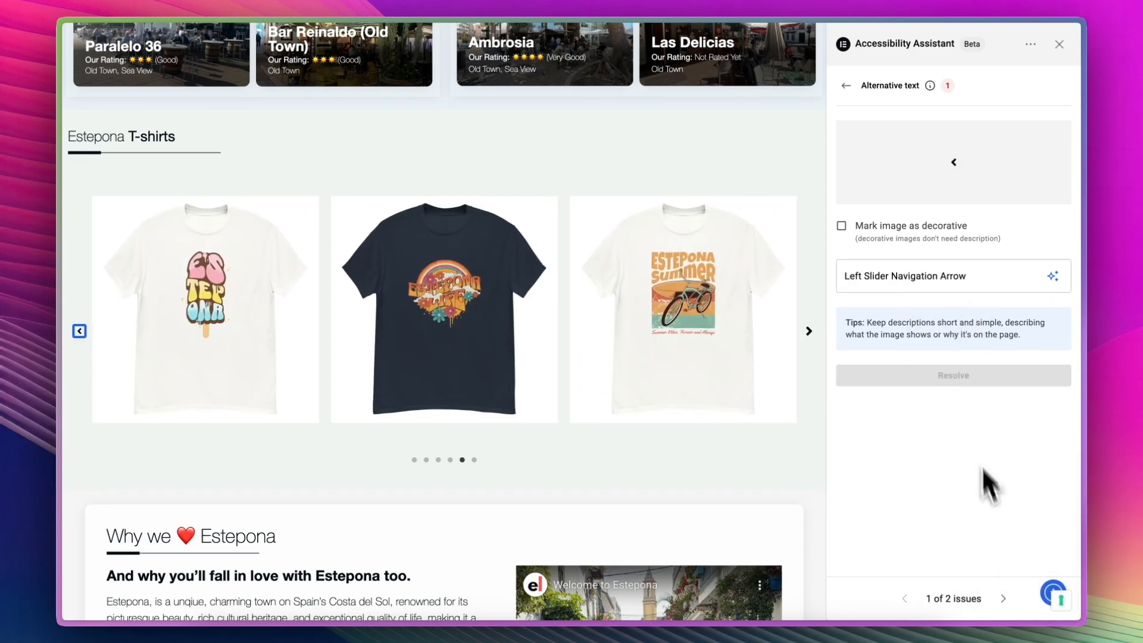
Step: Describe the slider's right arrow as "Right Slider Navigation Arrow" and resolve this second alternative text issue
click(1004, 598)
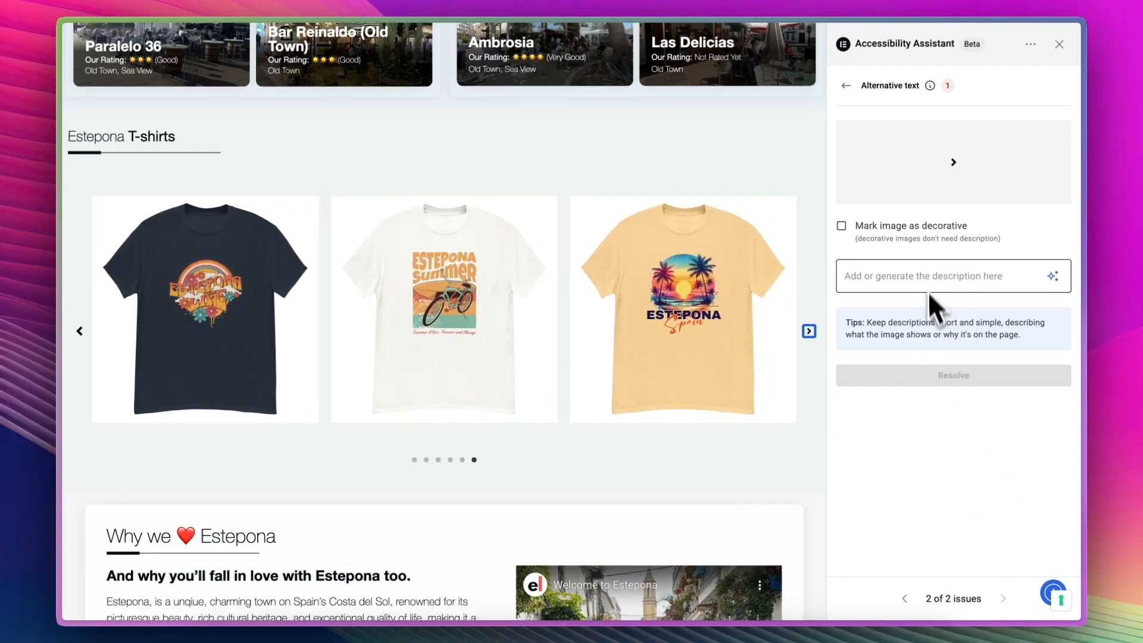
click(927, 275)
text(Righ)
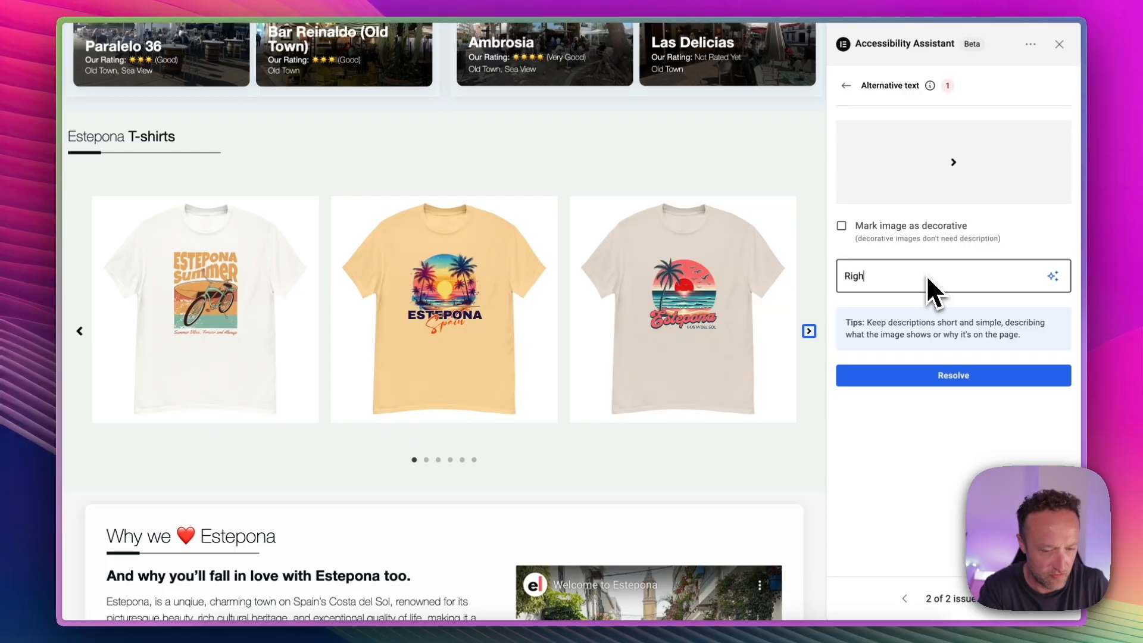
text(t Slider Na)
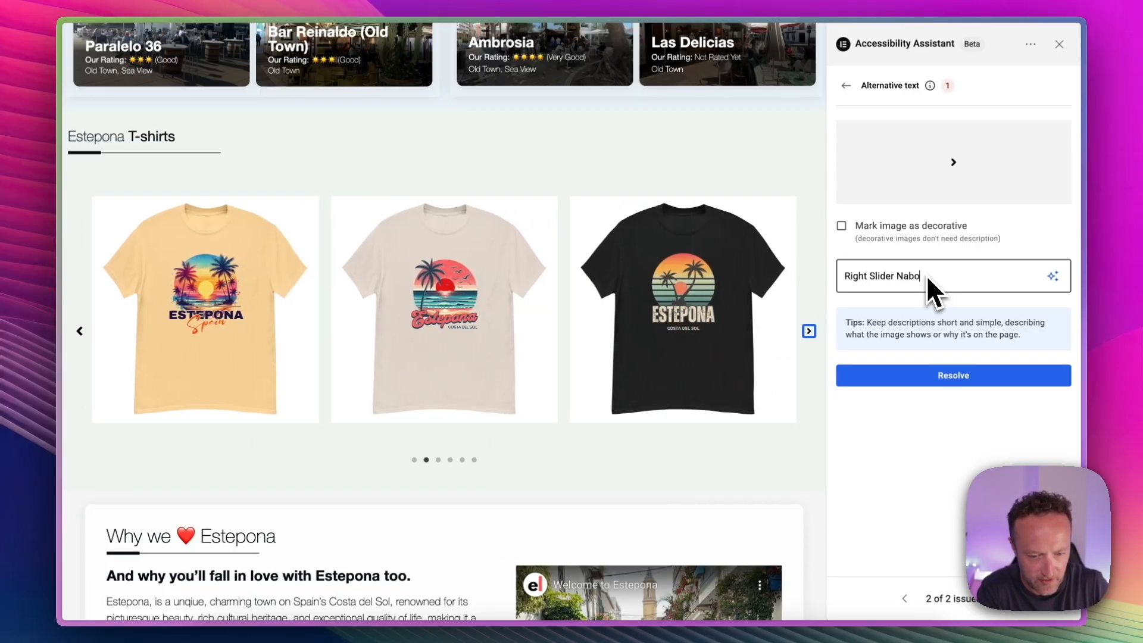
text(bo)
key(BackSpace)
text(vigation Arrow)
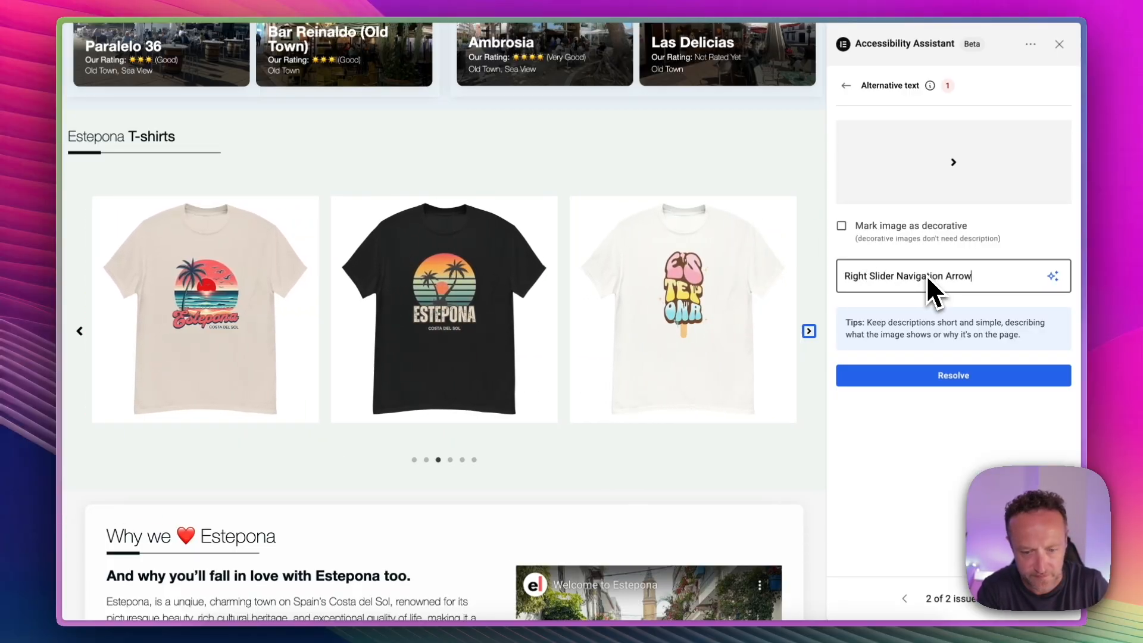
click(958, 377)
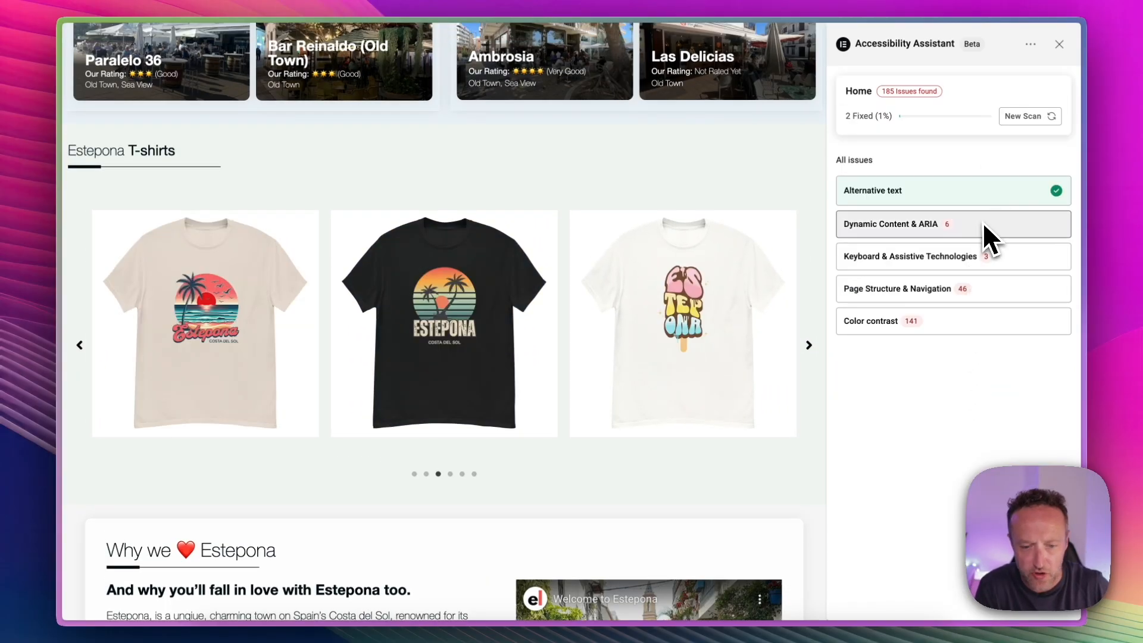
Step: Generate an AI fix for the first Missing Widget Label issue and change its aria-label to "Product Panel 0"
click(982, 223)
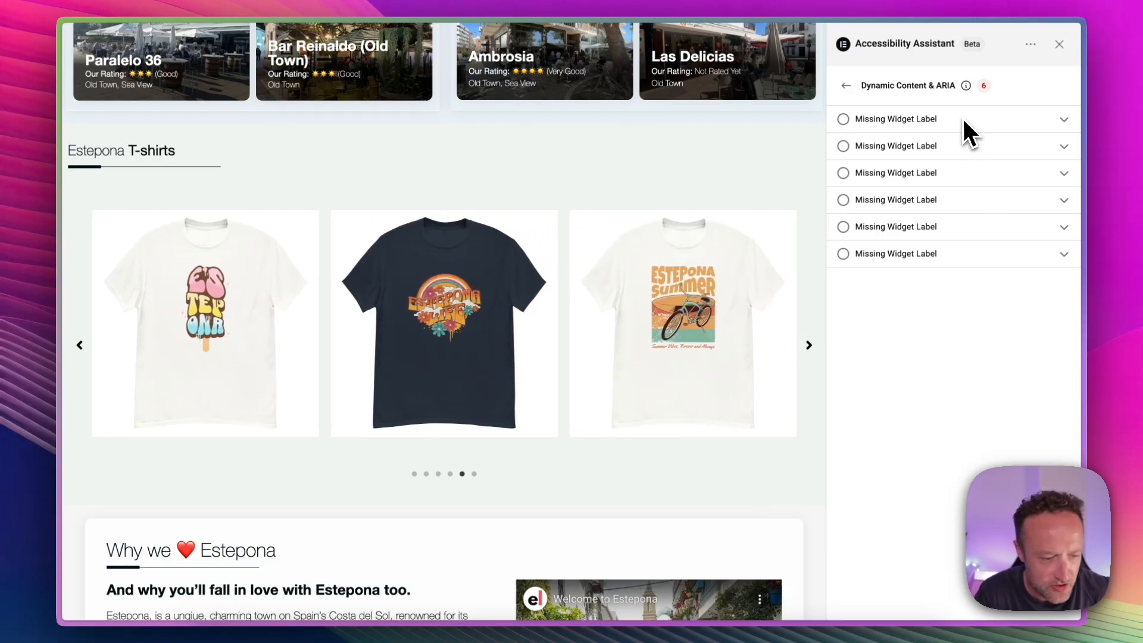
click(962, 117)
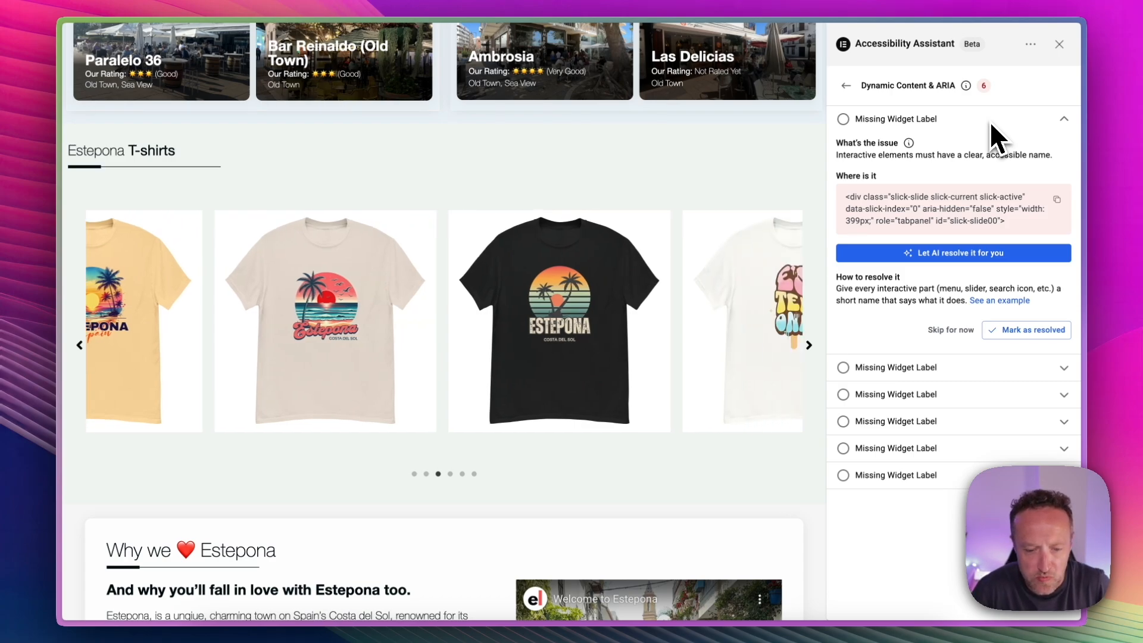
click(937, 253)
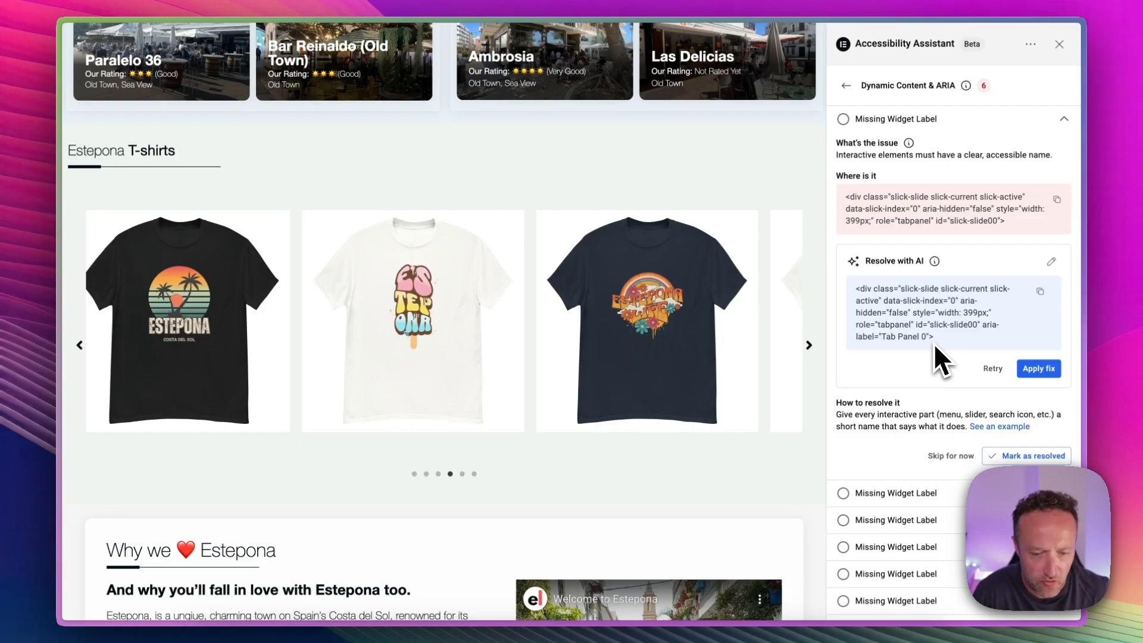
click(1051, 262)
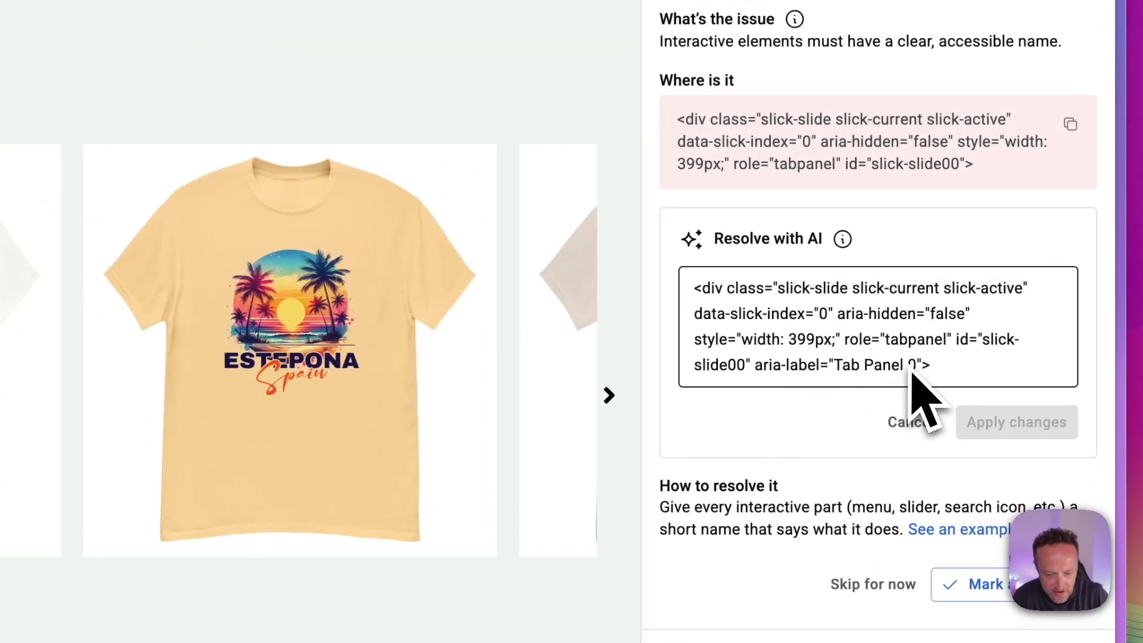
drag(917, 366, 842, 375)
text(Product)
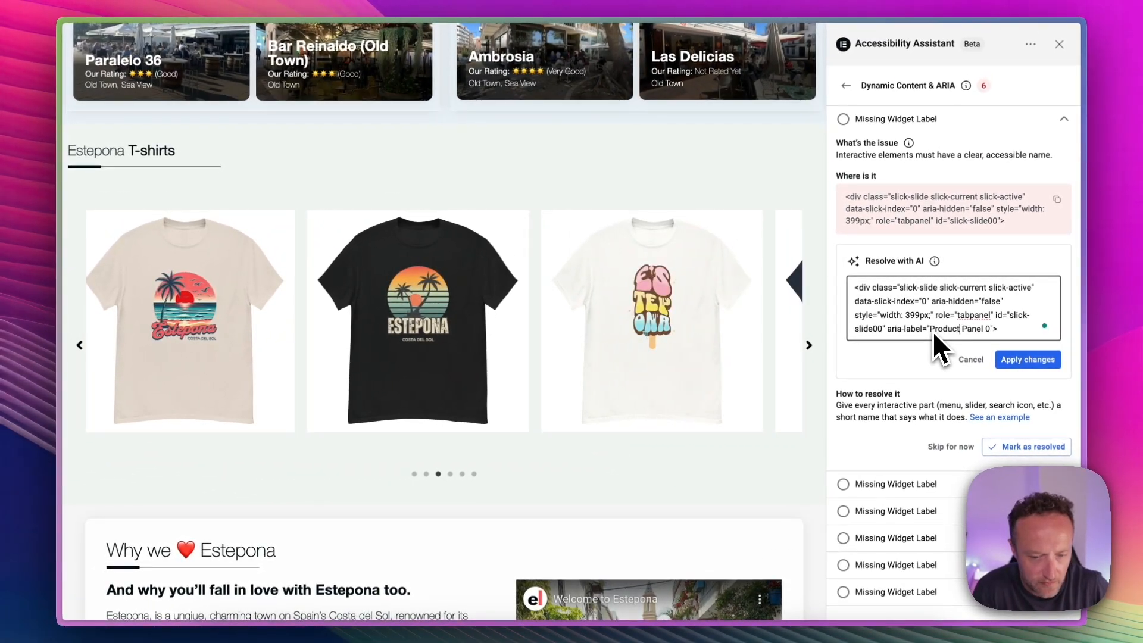
Step: Change the role in the suggested code to "productpanel" and apply the fix to the first Missing Widget Label issue
click(970, 316)
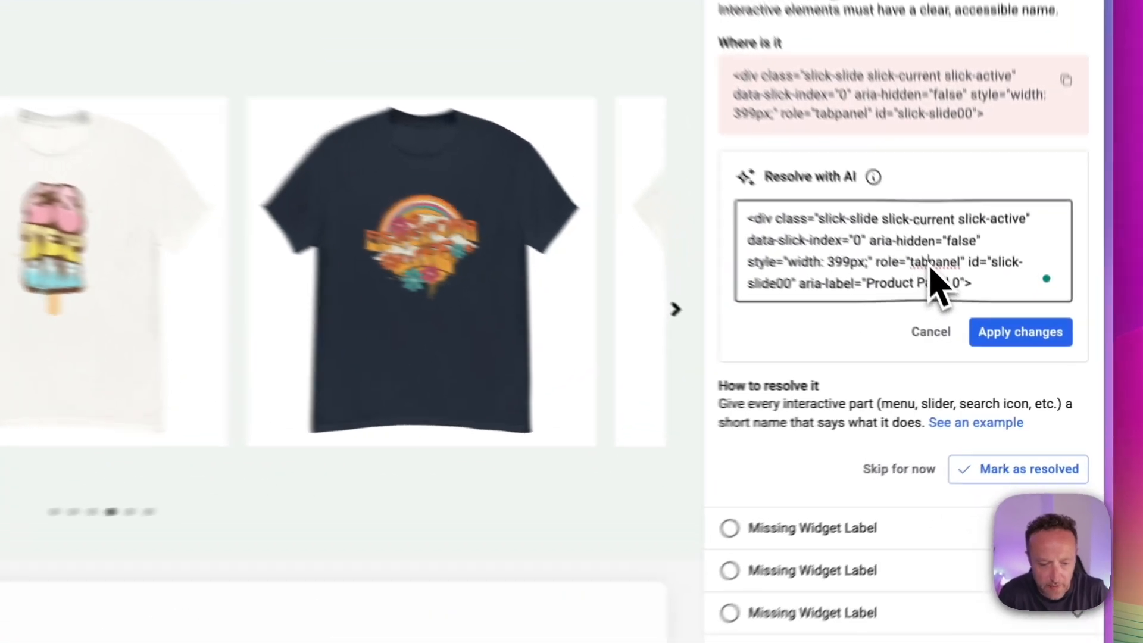
key(BackSpace)
key(BackSpace)
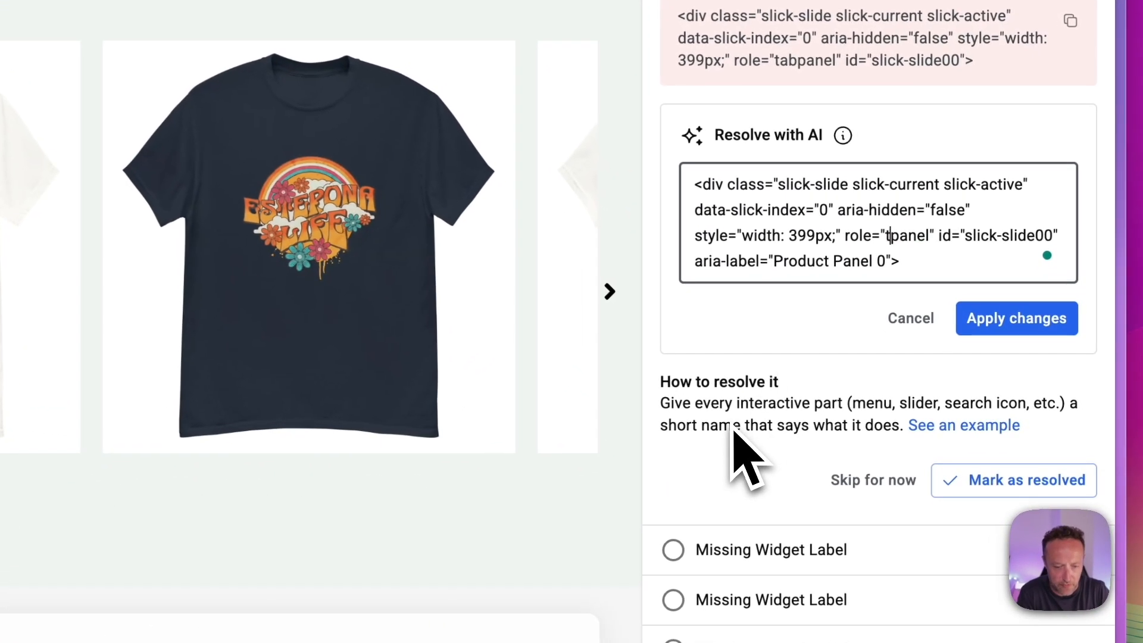
key(BackSpace)
text(produc)
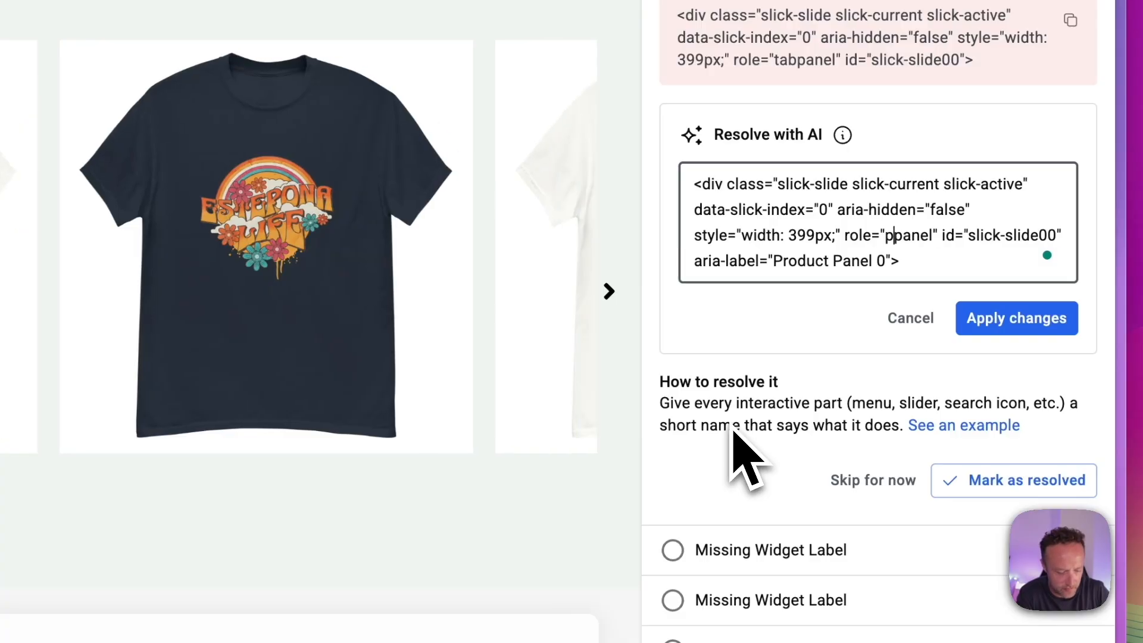
text(t)
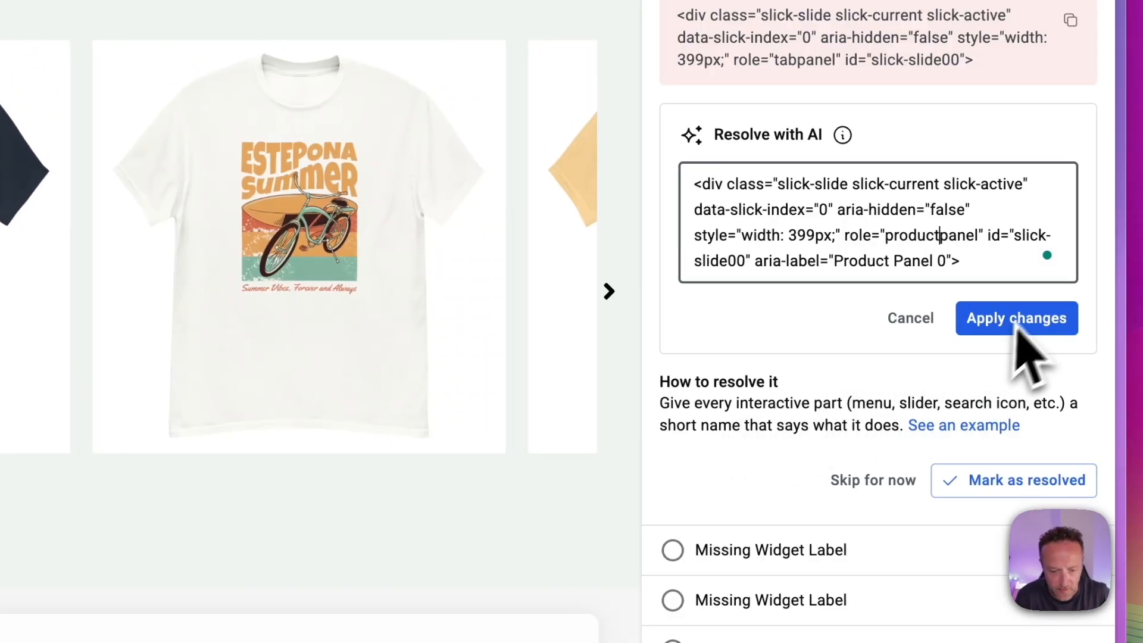
click(1036, 324)
click(1032, 321)
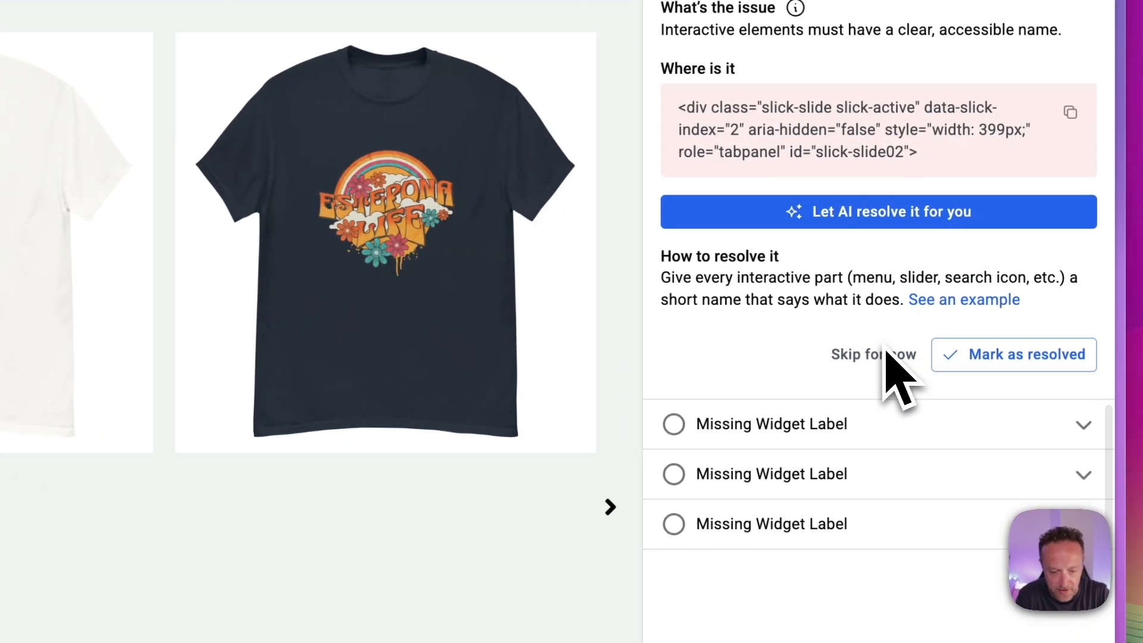
Step: Skip the remaining Missing Widget Label issues and return to the overview of all issues
click(887, 352)
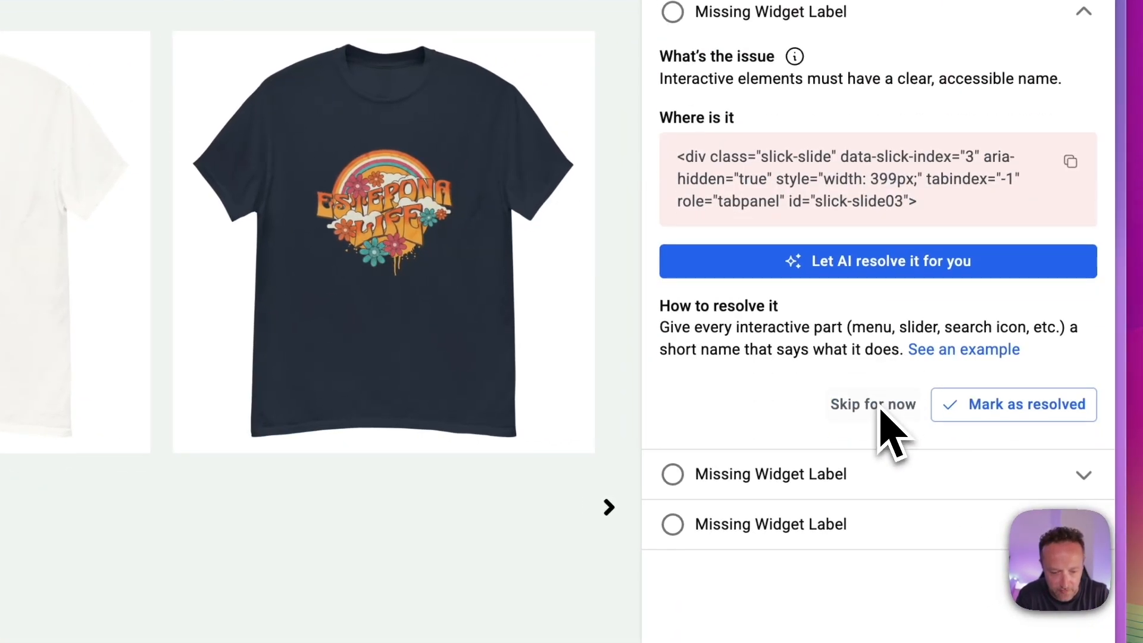
click(880, 406)
click(872, 455)
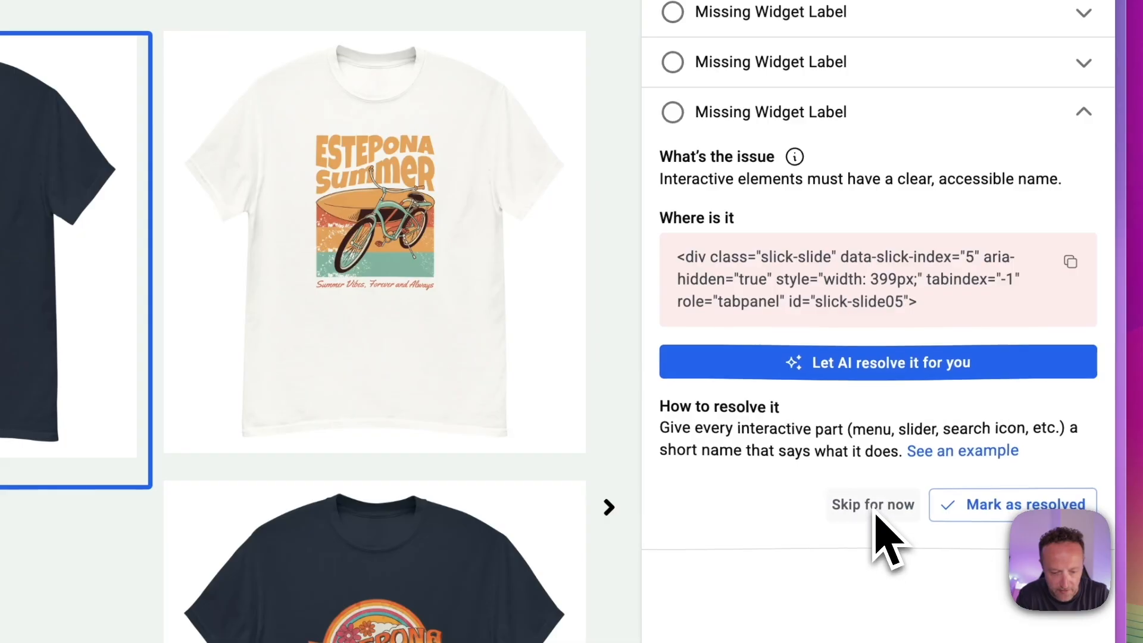
click(874, 494)
scroll(834, 357, up, 5)
click(678, 74)
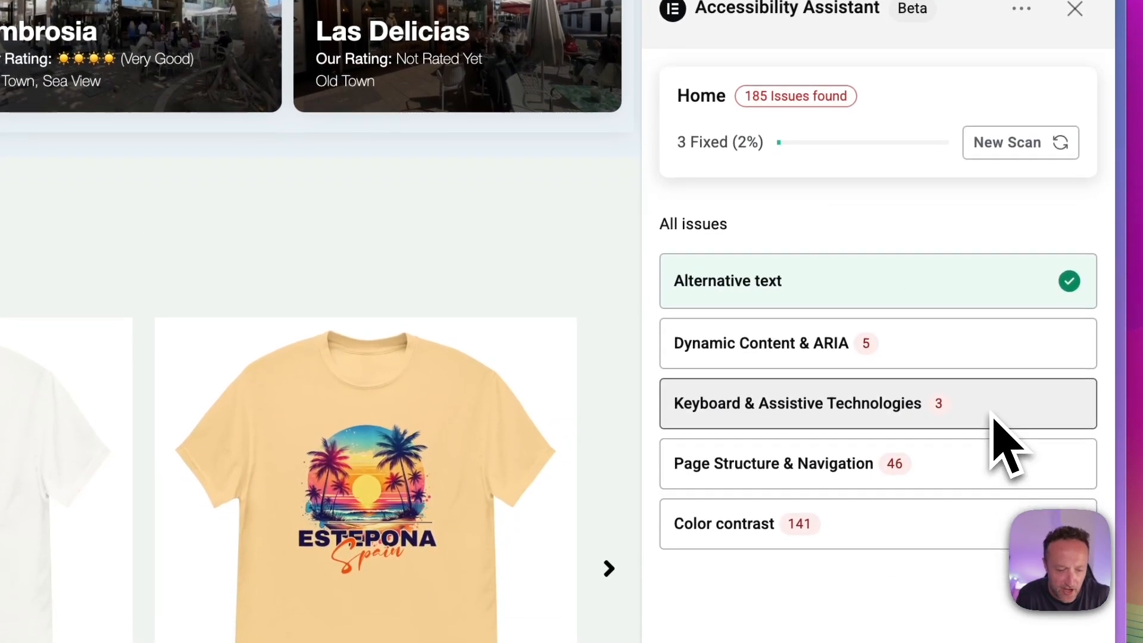
Step: Resolve the Link Purpose Unclear issues under Keyboard & Assistive Technologies with AI-generated fixes, using the aria-label "Product 1" for the first link
click(983, 417)
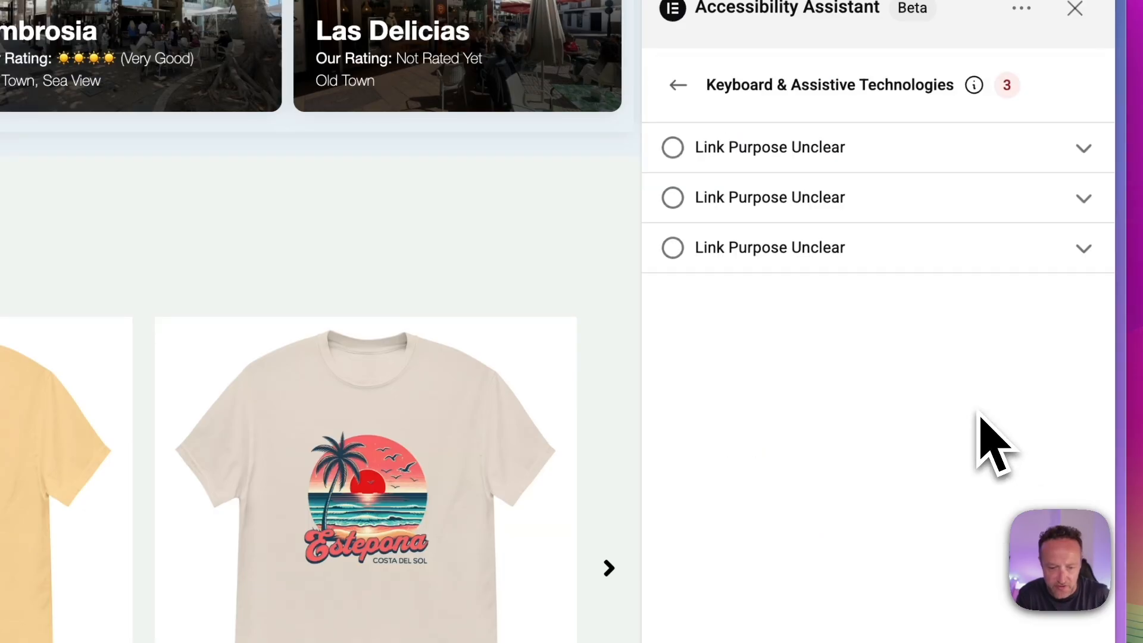
click(890, 153)
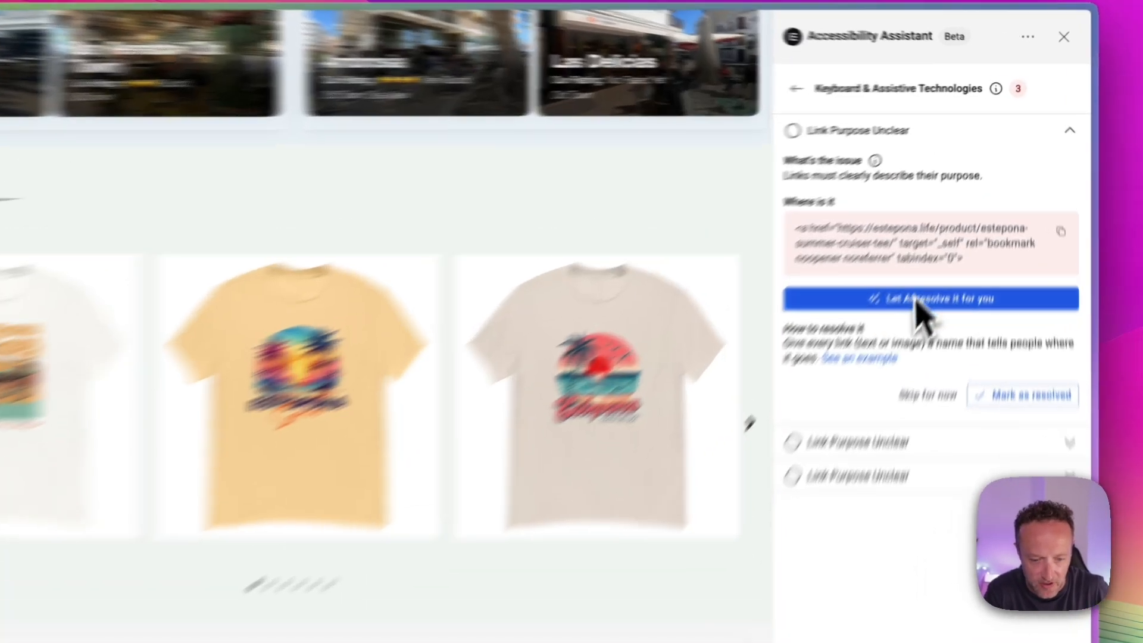
click(931, 253)
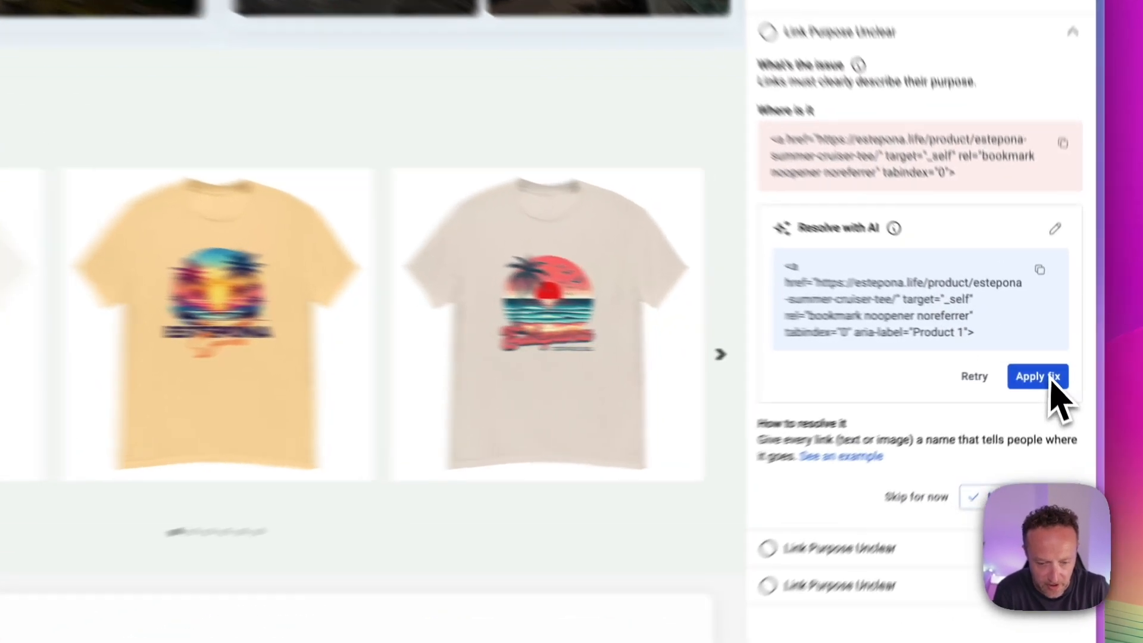
click(1051, 378)
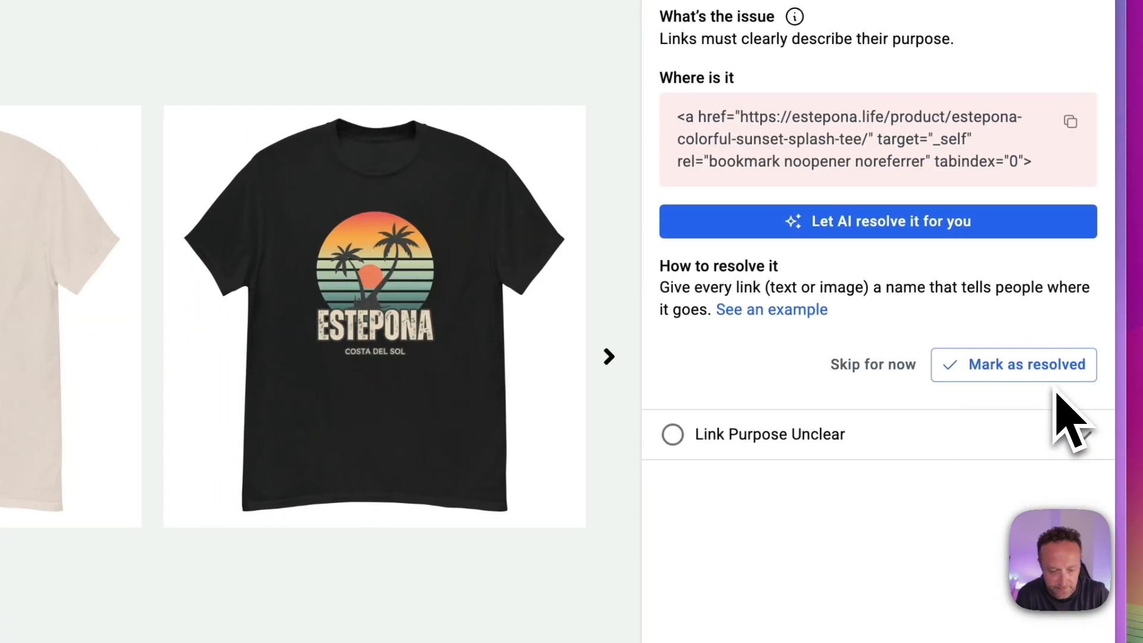
click(961, 234)
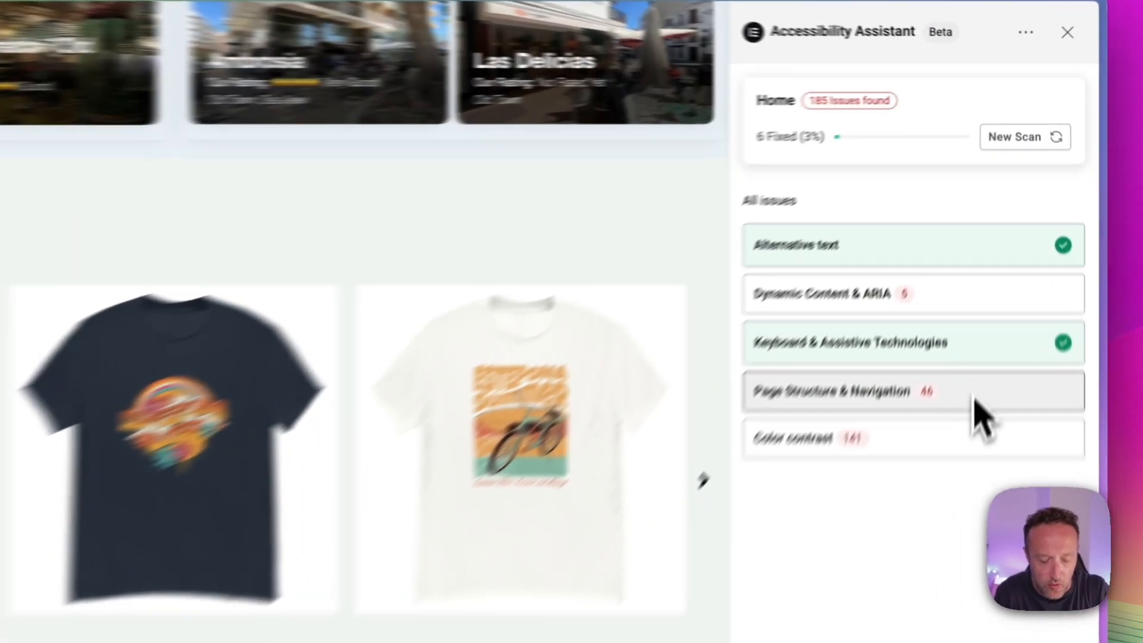
Step: Resolve the first Duplicate Search Labels issue under Page Structure & Navigation with the AI fix adding the aria-label "Search Estepona Life"
click(994, 295)
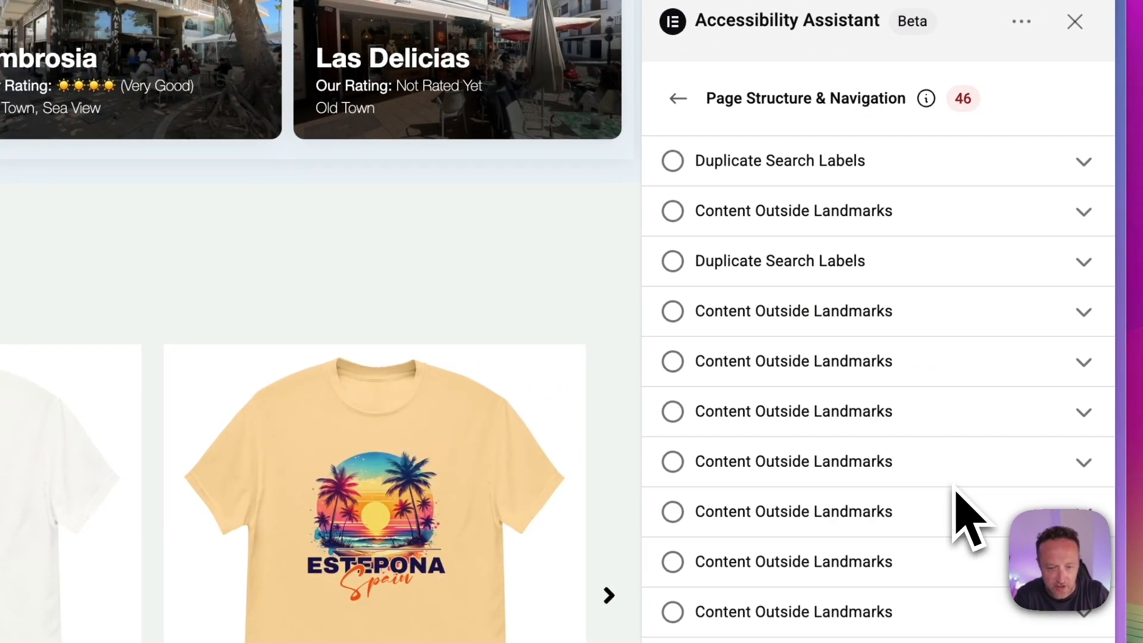
click(877, 176)
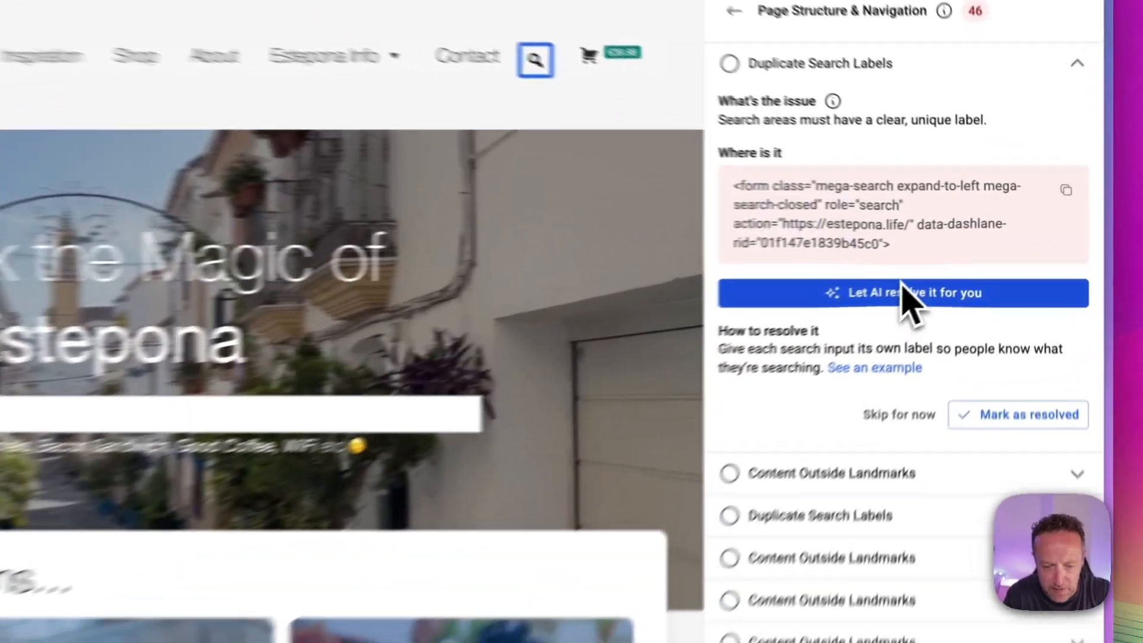
click(953, 263)
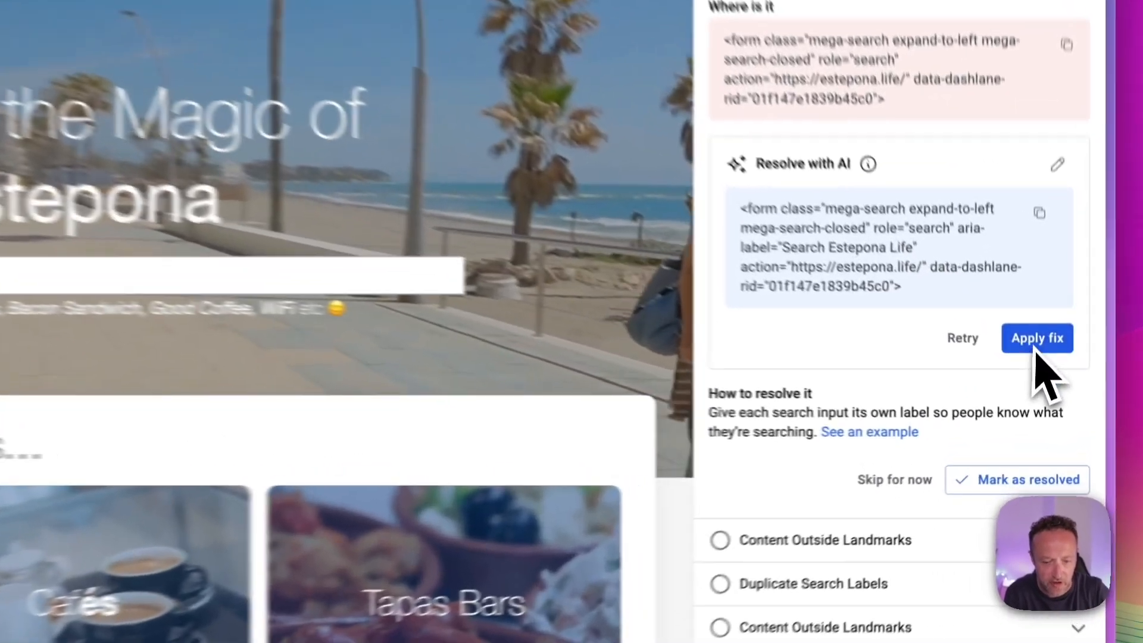
click(1039, 382)
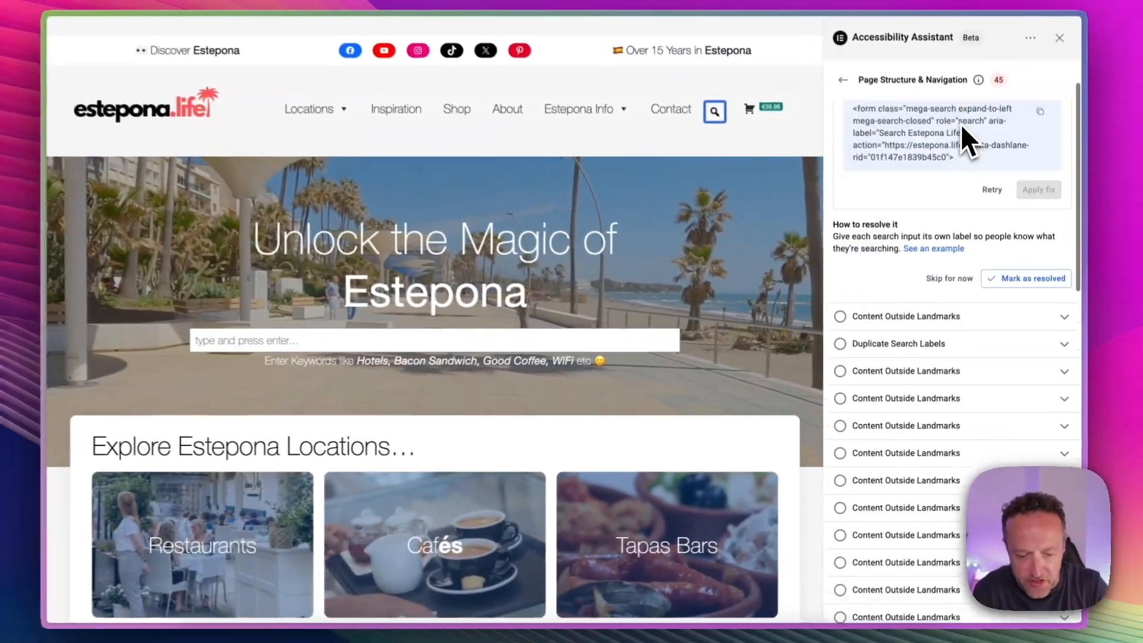
Step: Examine the location and resolution advice of the Content Outside Landmarks issues for the hero heading and the "Explore Estepona Locations…" heading
click(957, 166)
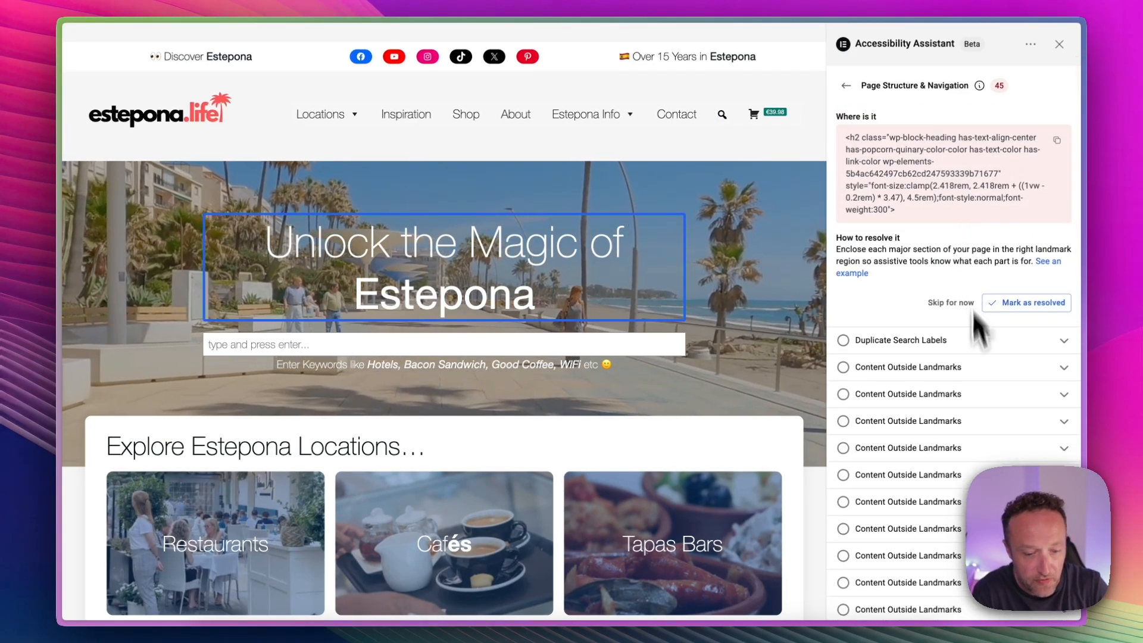
click(973, 335)
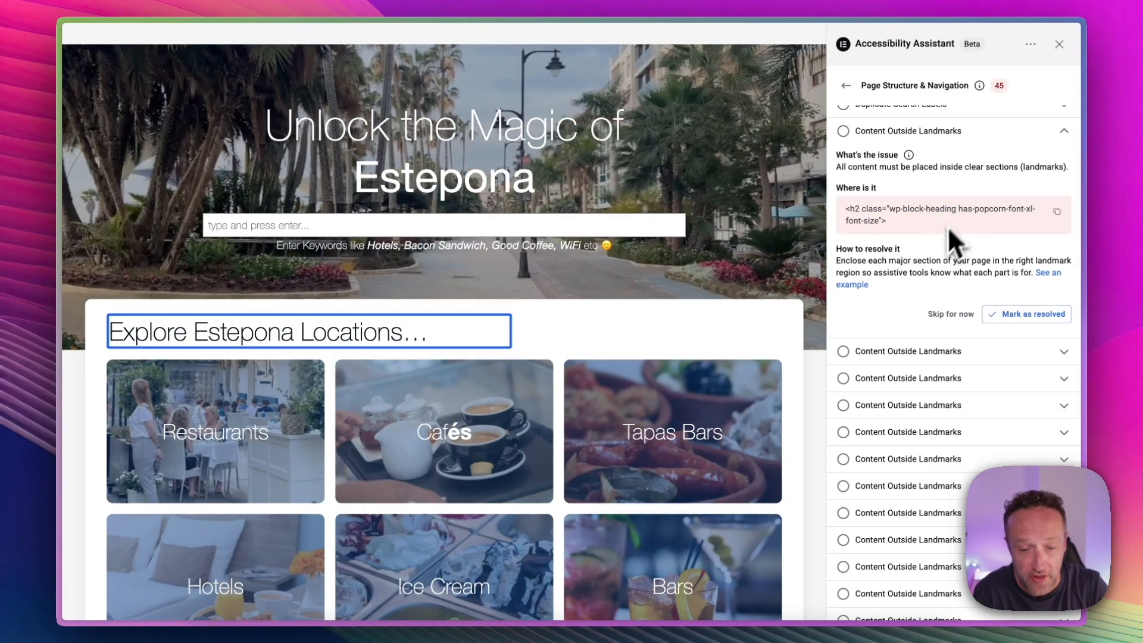
scroll(946, 257, up, 1)
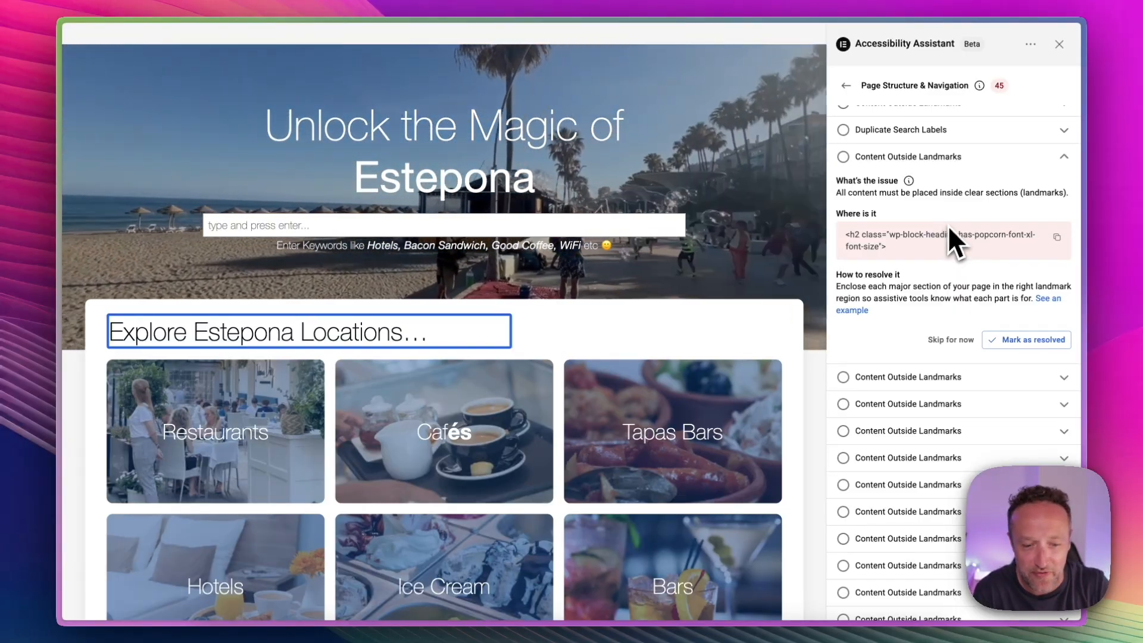
Step: Resolve the first Duplicate Footer Labels issue with the AI fix and return to the overview of all issues
scroll(952, 223, down, 10)
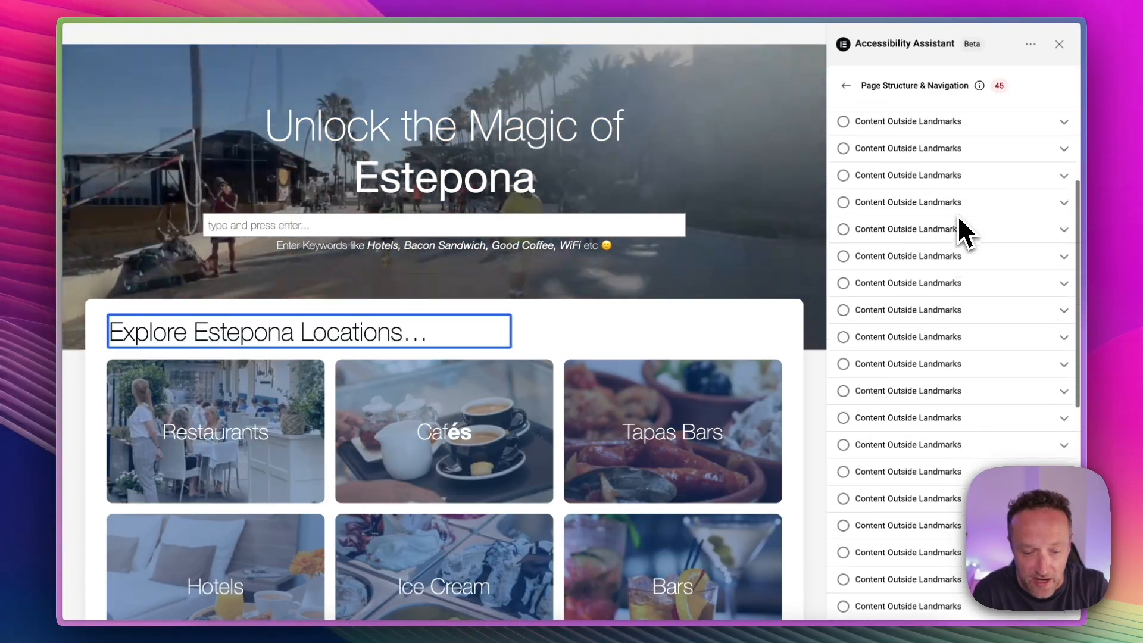
scroll(959, 219, down, 5)
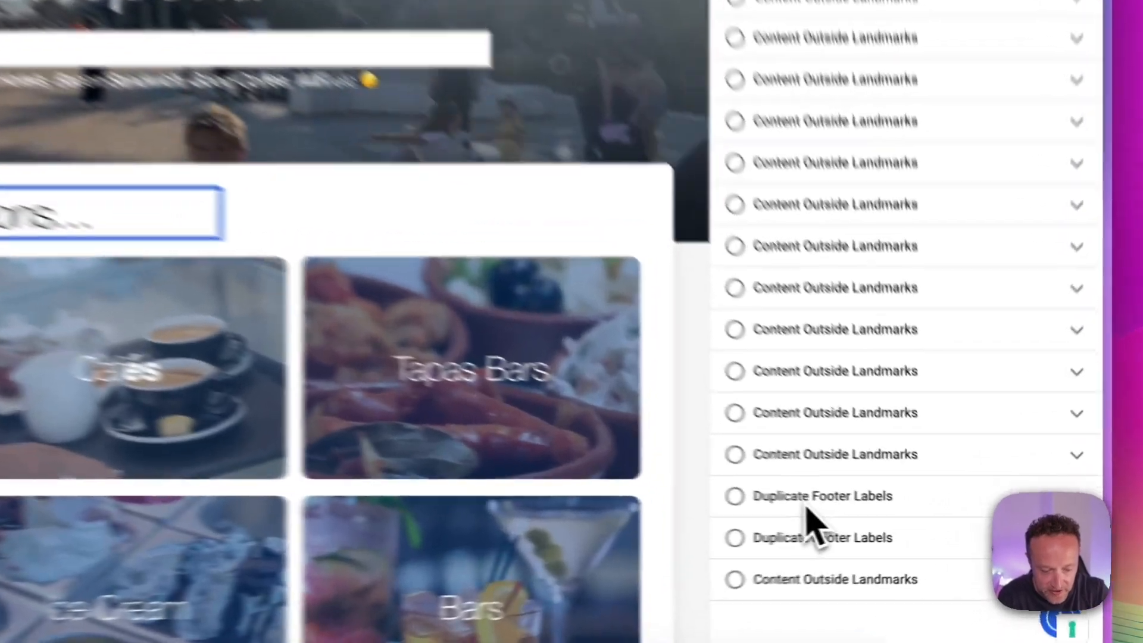
click(896, 515)
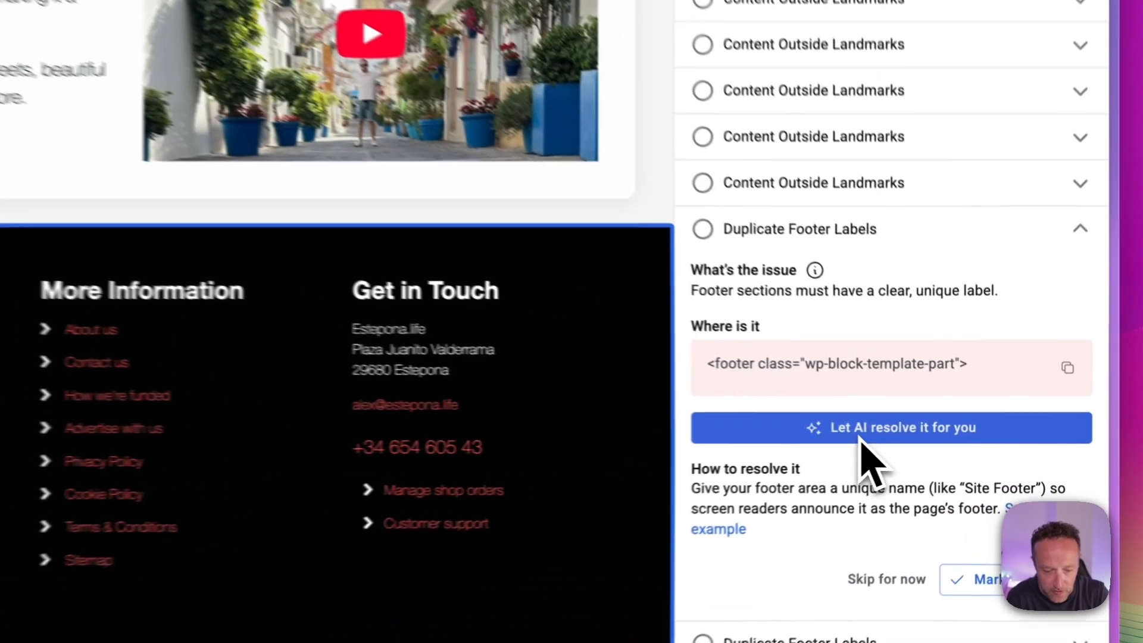
click(935, 438)
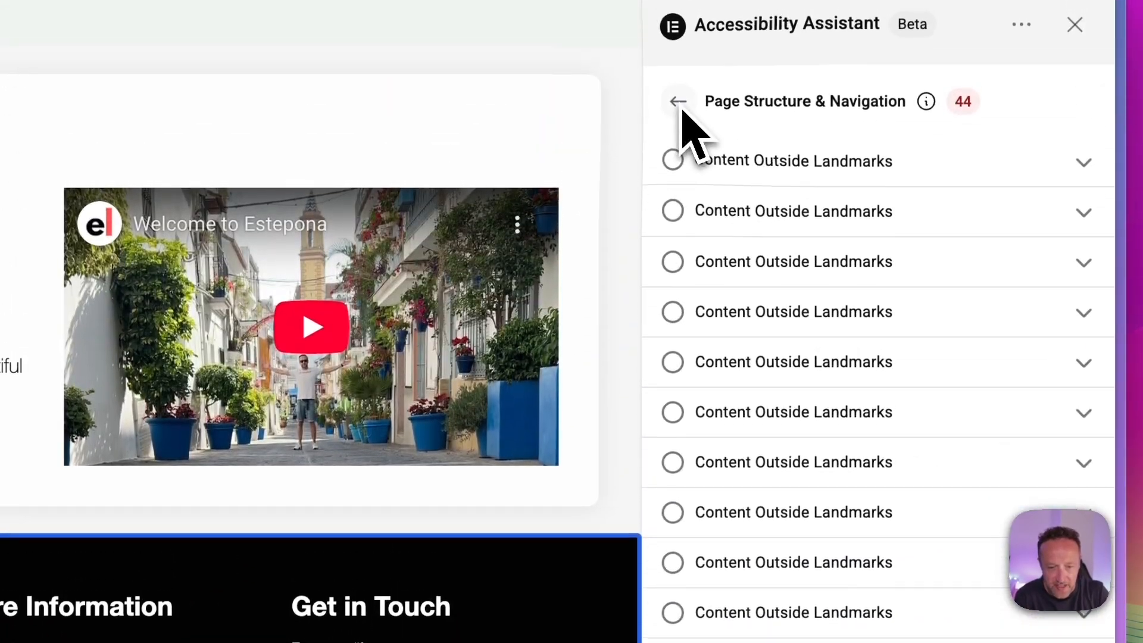
click(680, 105)
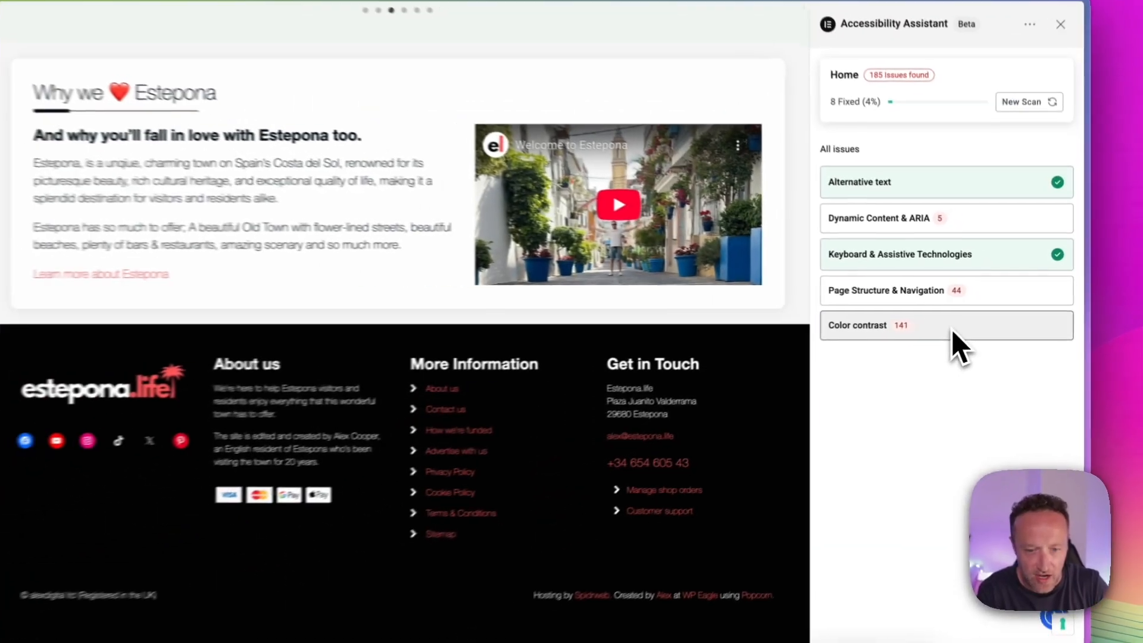
Step: Try lowering the hero heading's background lightness to 80% under Color contrast, leaving without applying the change
click(889, 357)
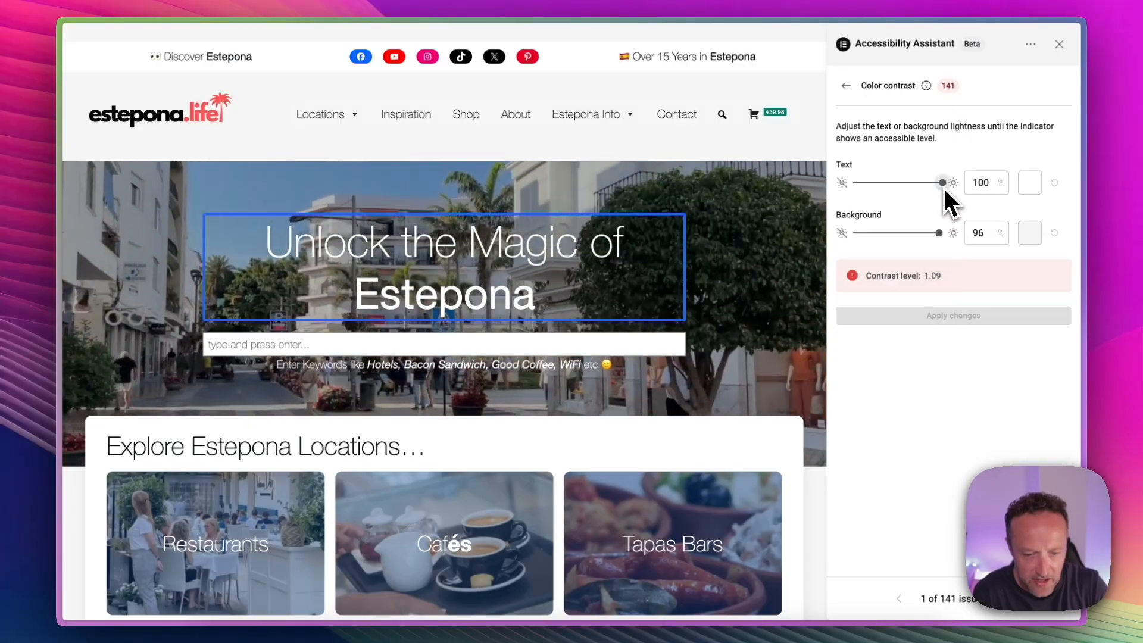
mouse_move(942, 183)
mouse_down()
mouse_move(871, 187)
mouse_move(959, 195)
mouse_move(869, 194)
mouse_move(946, 193)
mouse_up()
mouse_move(939, 234)
mouse_down()
mouse_move(861, 235)
mouse_move(926, 235)
mouse_up()
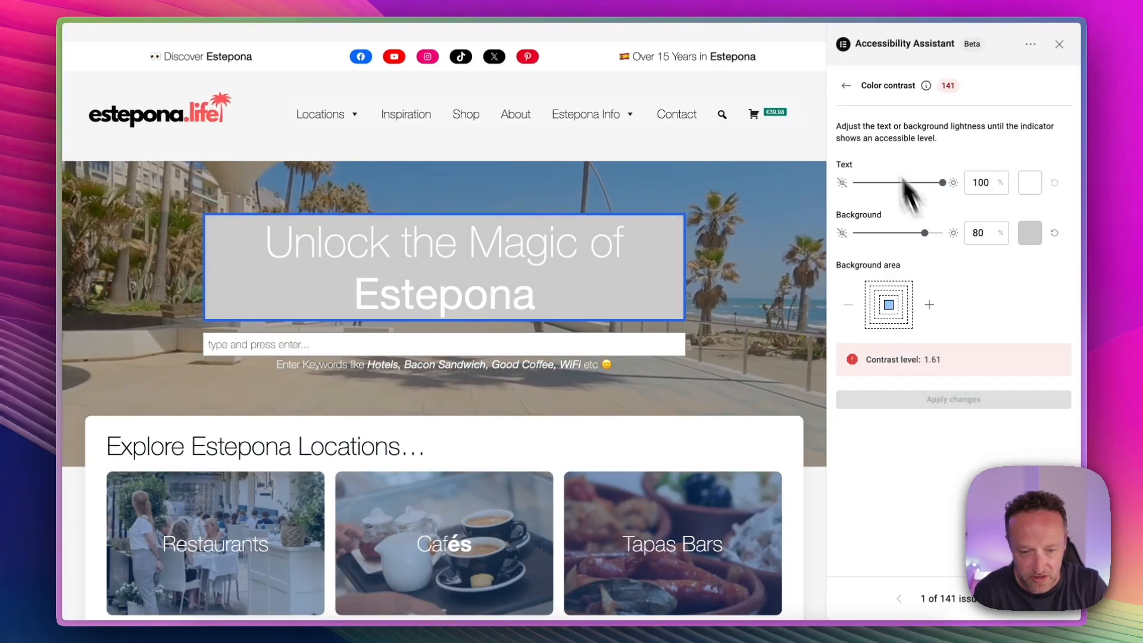
click(846, 85)
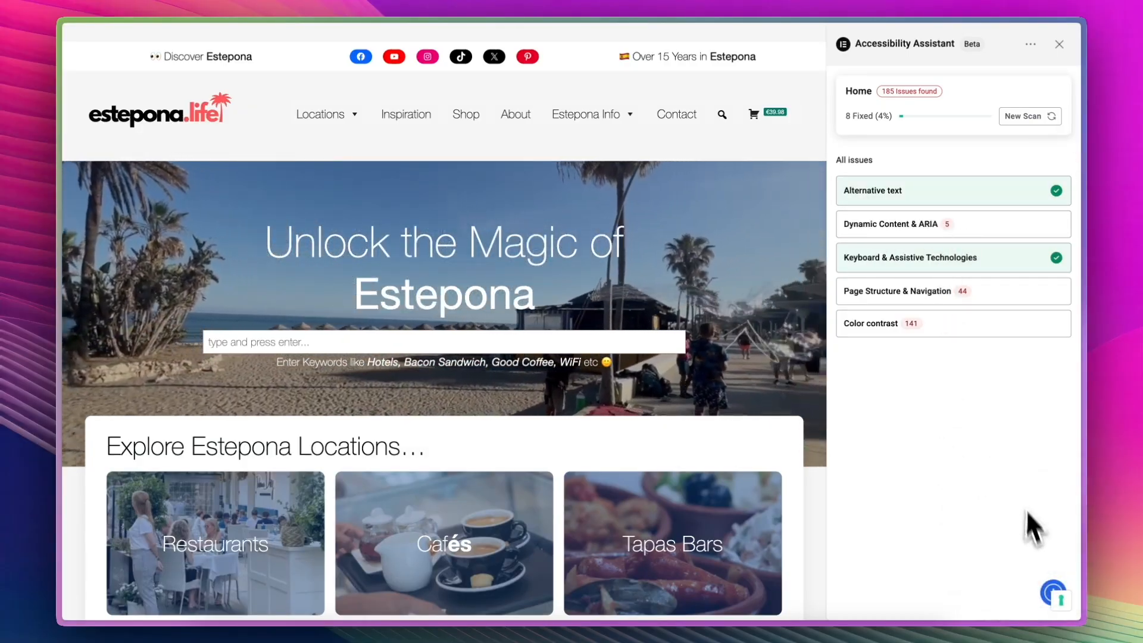
Step: Examine the accessibility widget's options and the overlapping privacy preferences dialog on the page, closing both
click(1049, 589)
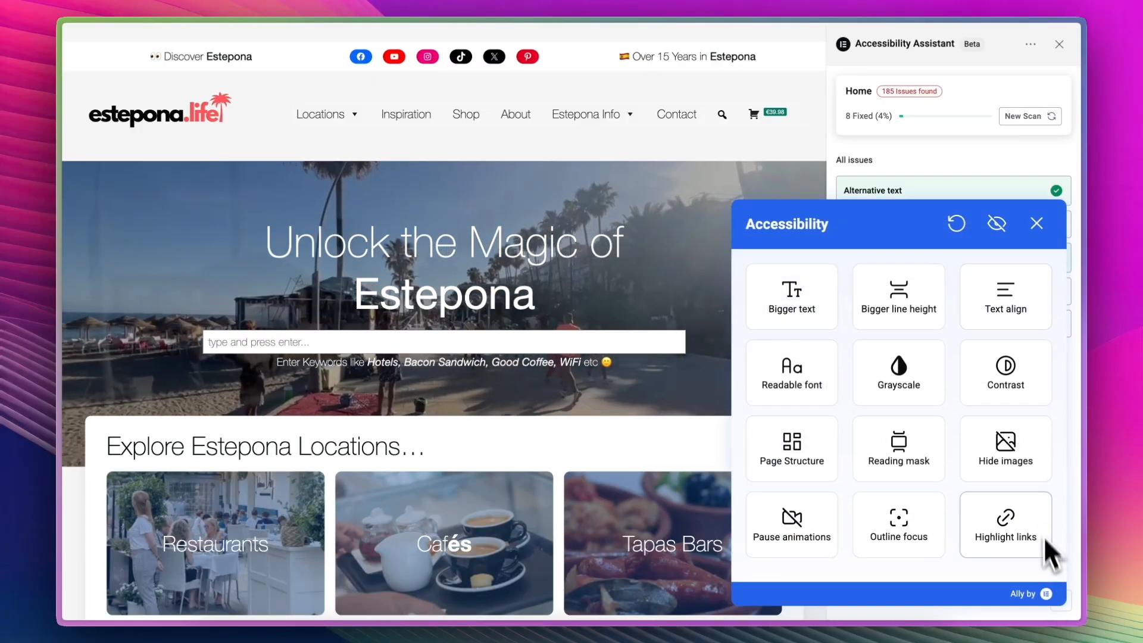
click(1037, 224)
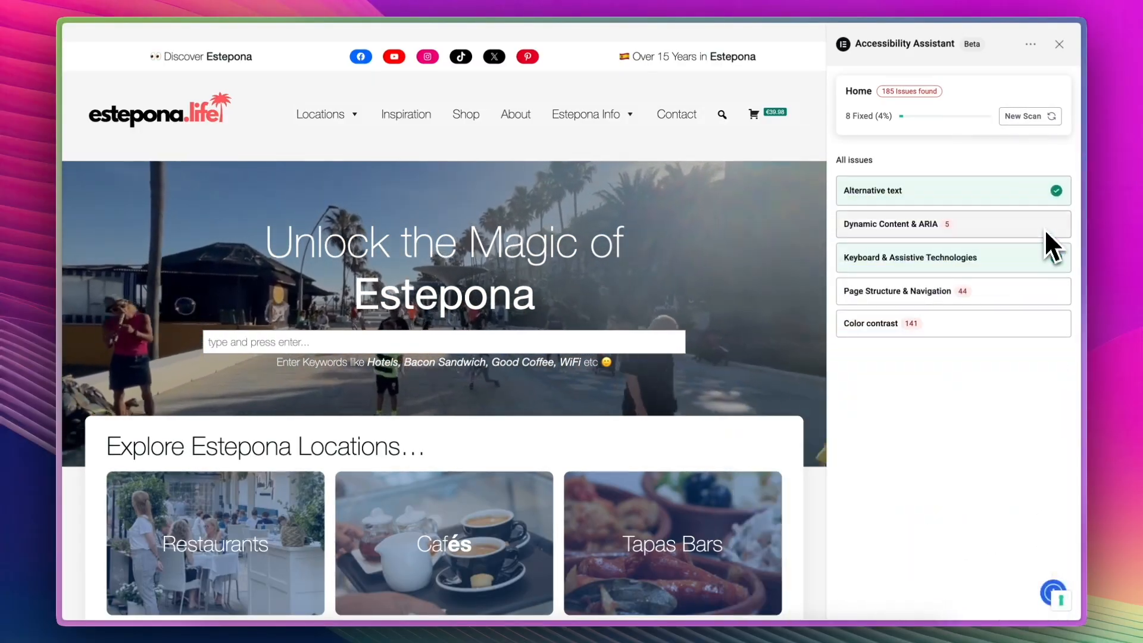
click(1061, 603)
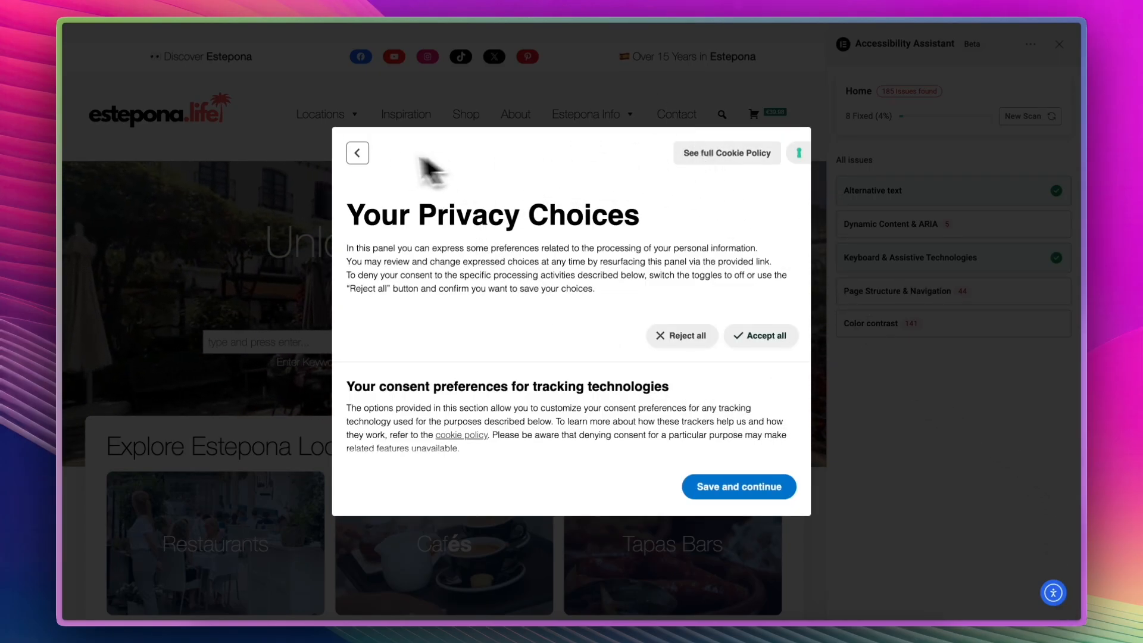
click(761, 493)
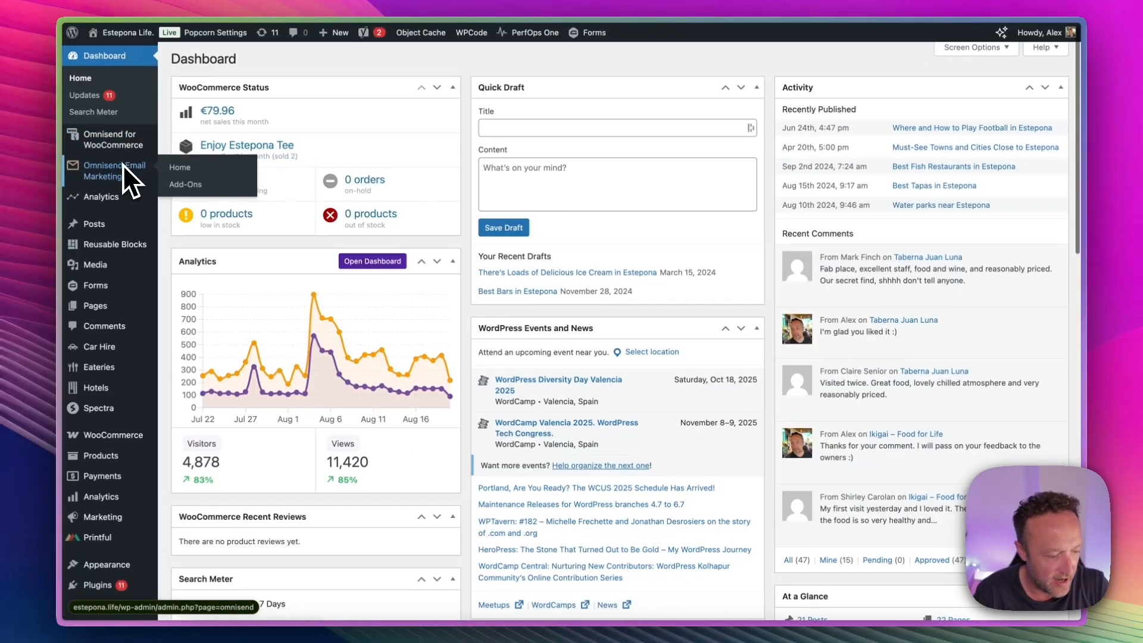
Step: Open the Design settings of Ally in the WordPress admin and use the person icon with a 32 px corner radius
scroll(123, 165, down, 8)
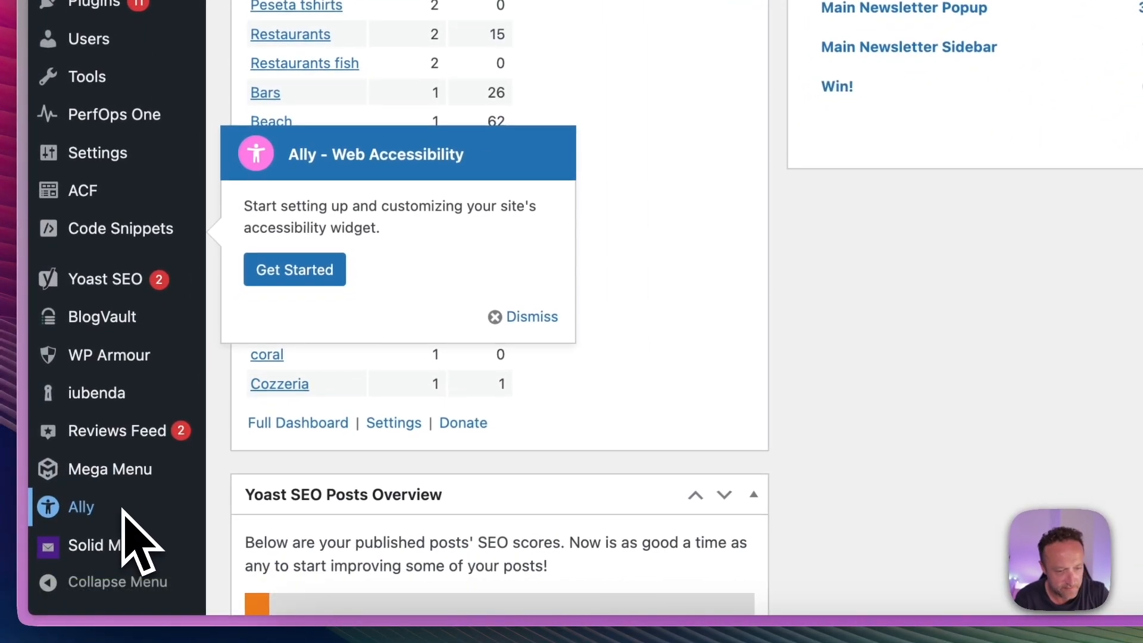
click(104, 562)
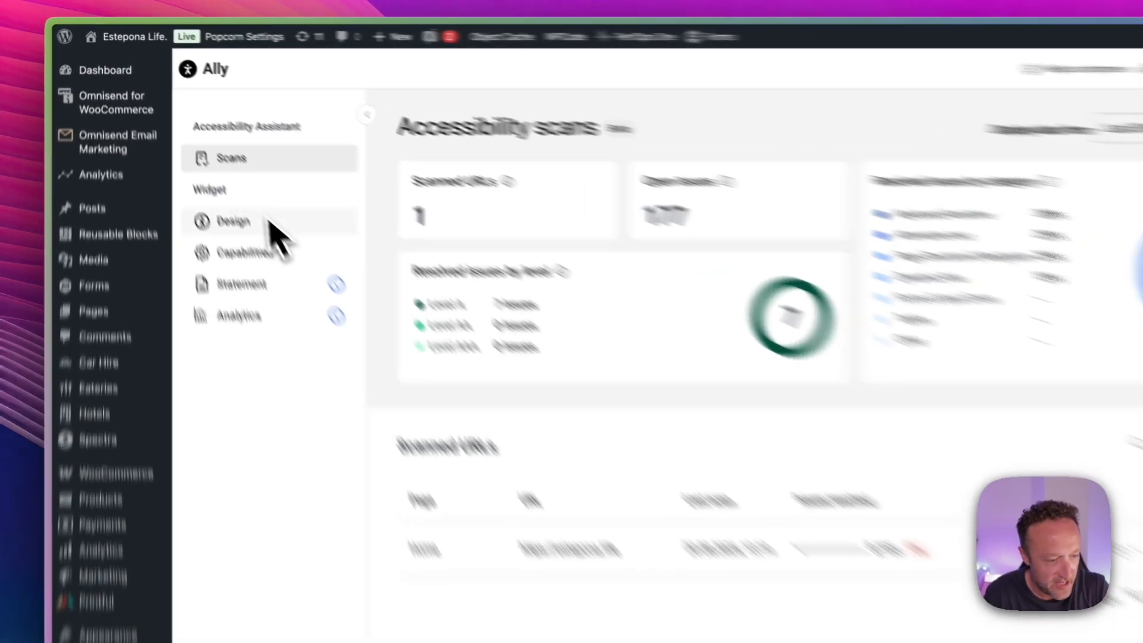
click(226, 178)
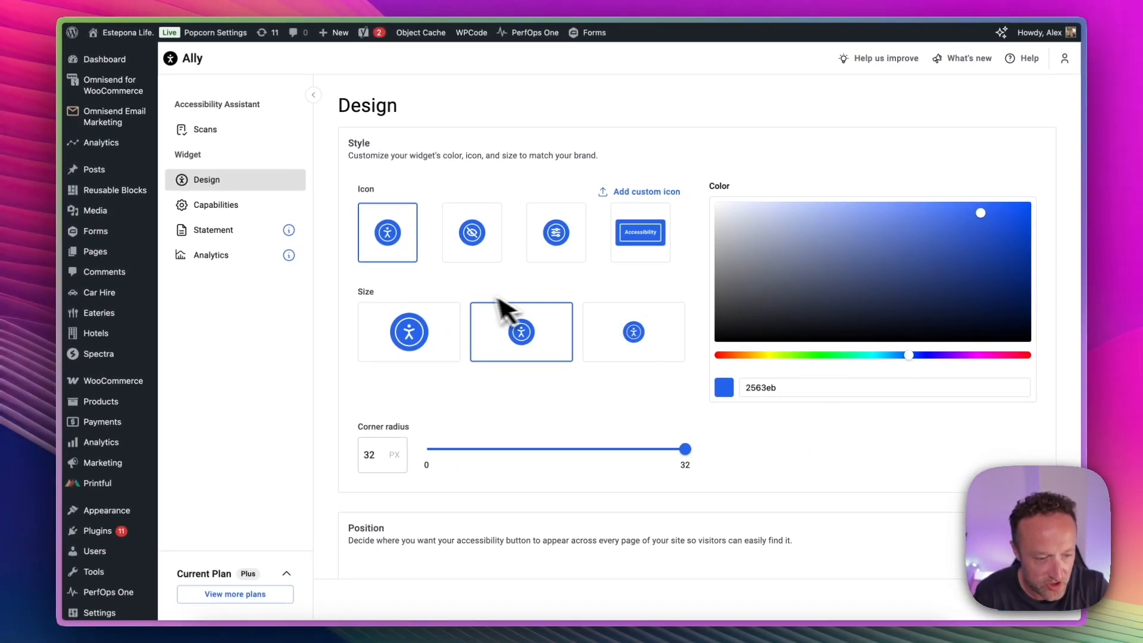
click(389, 239)
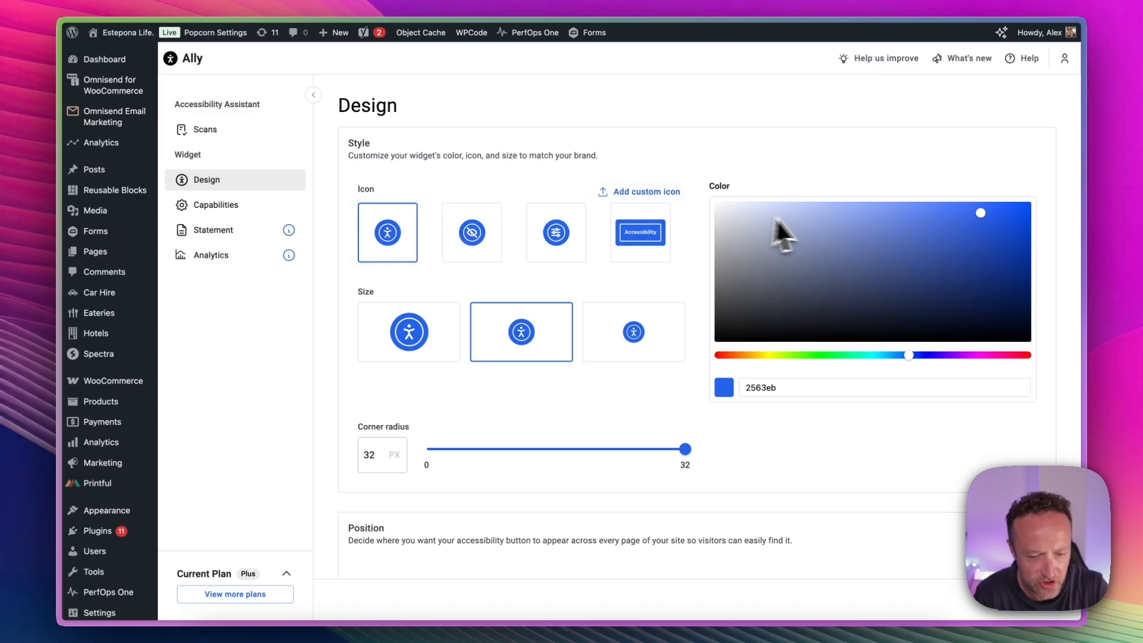
scroll(566, 322, down, 3)
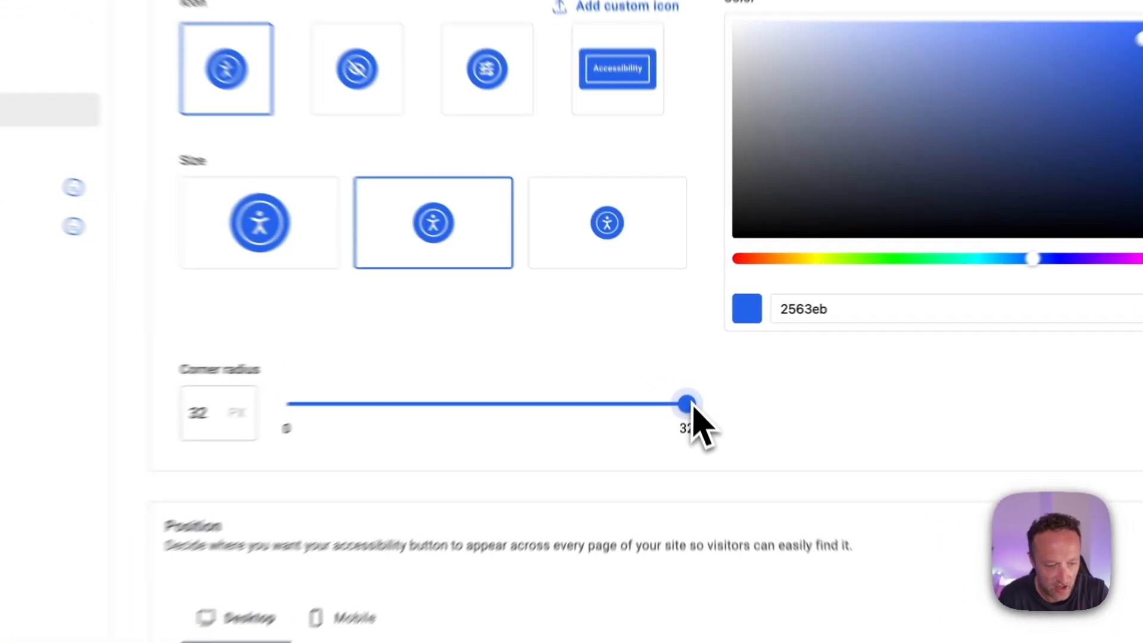
mouse_move(691, 409)
mouse_down()
mouse_move(512, 409)
mouse_move(702, 406)
mouse_up()
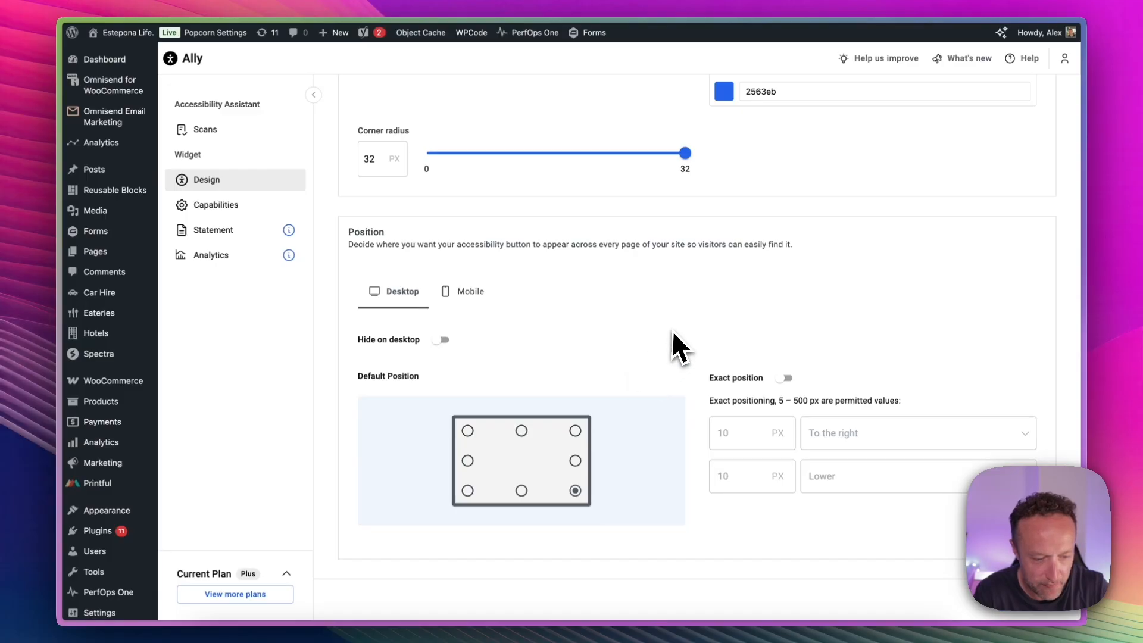
Step: Set the accessibility button's default position to bottom left on both desktop and mobile, and save the changes
click(469, 495)
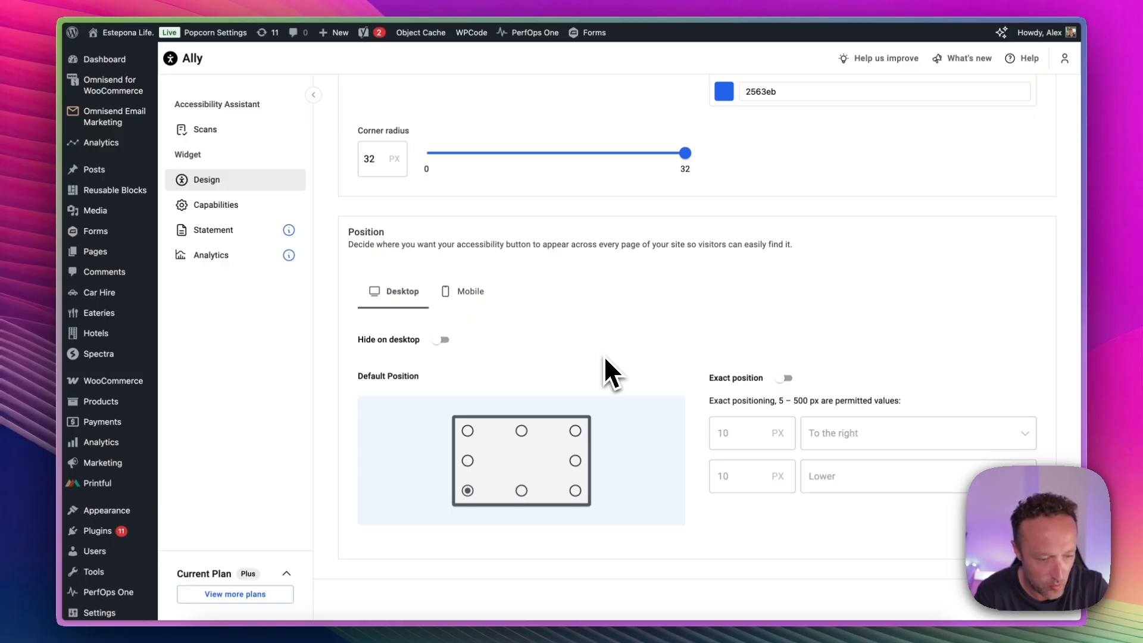
click(469, 291)
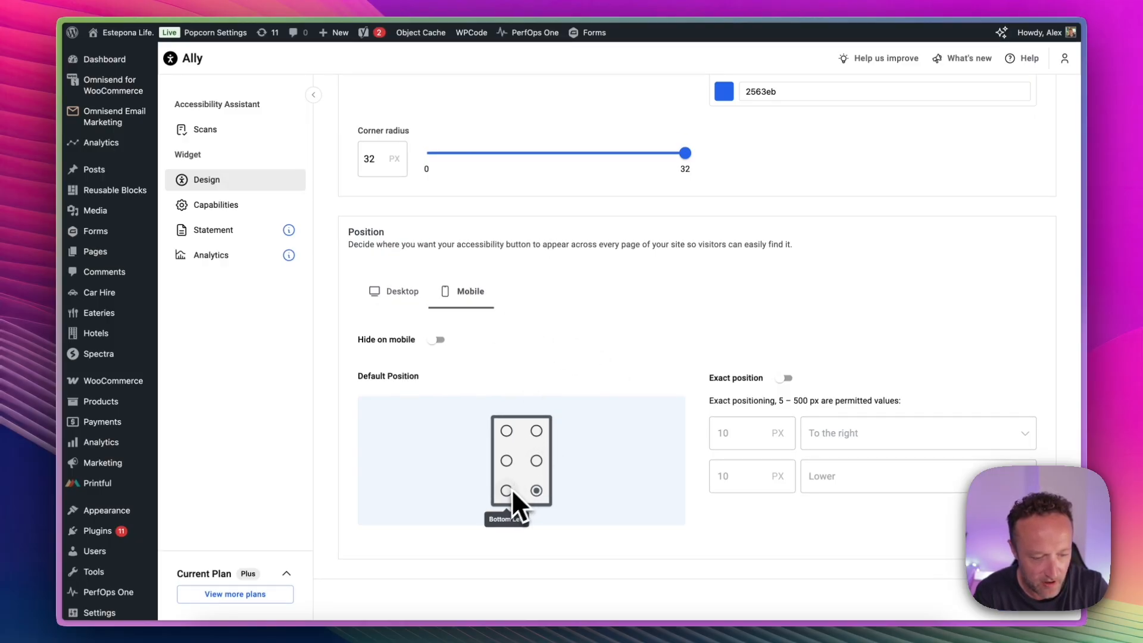
scroll(603, 297, down, 3)
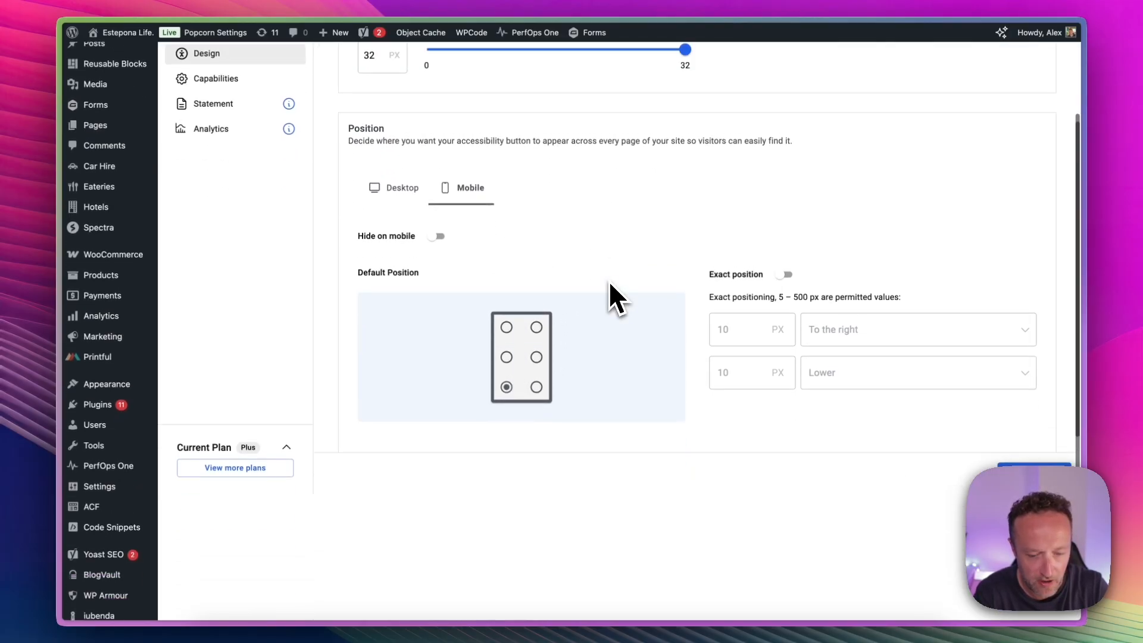
scroll(863, 444, down, 2)
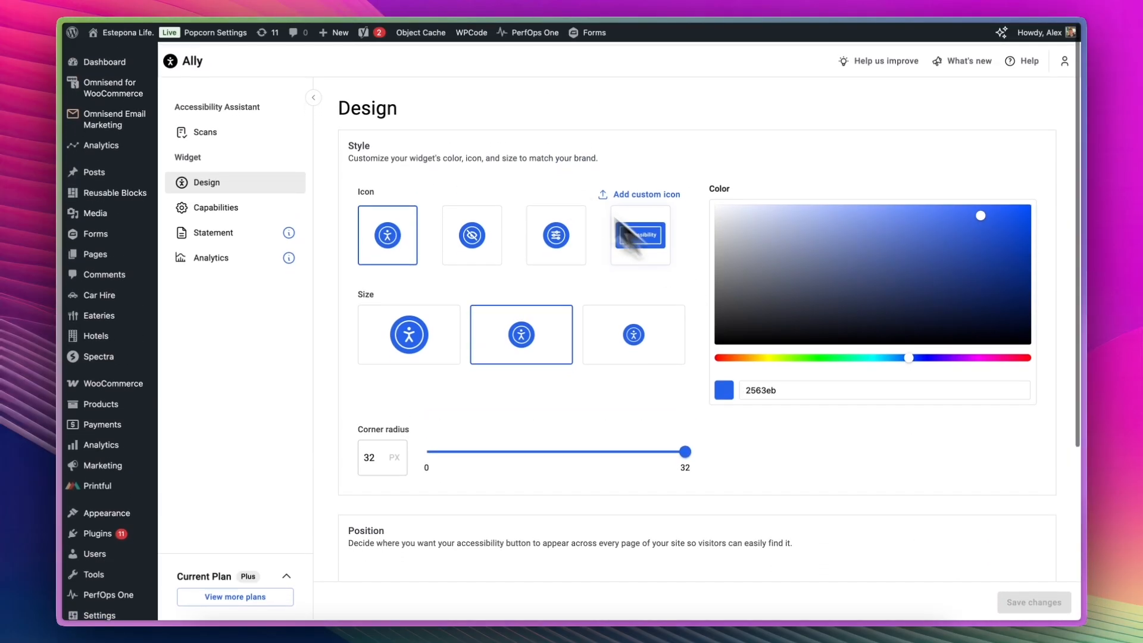
Step: Open the accessibility widget on the live home page and cycle Bigger text through its sizes up to 2x and back to normal
click(125, 53)
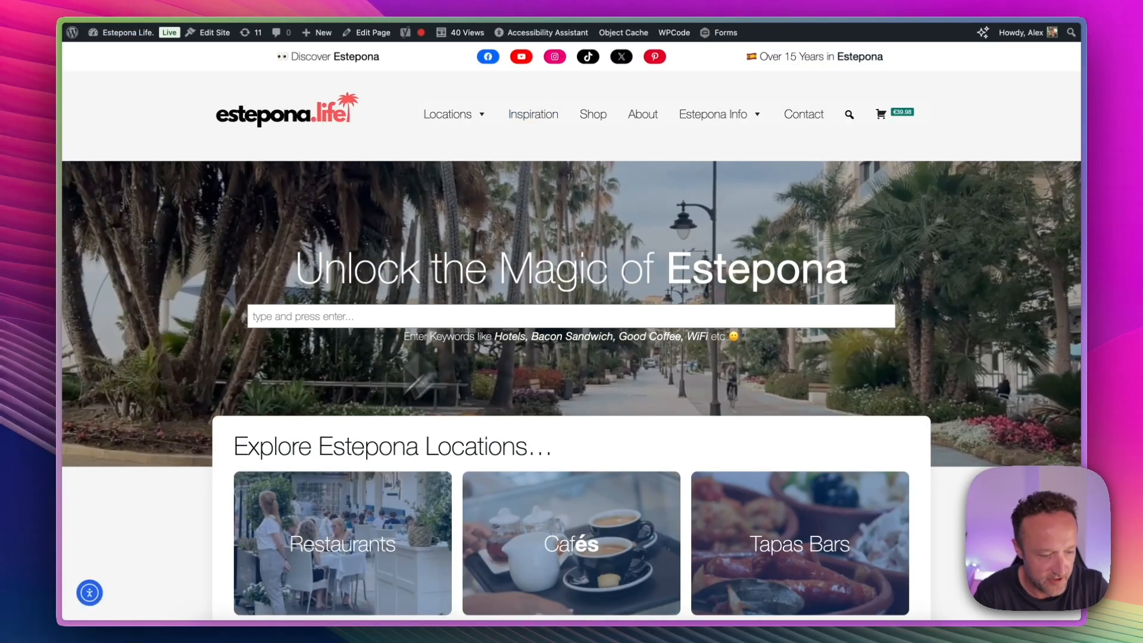
click(97, 589)
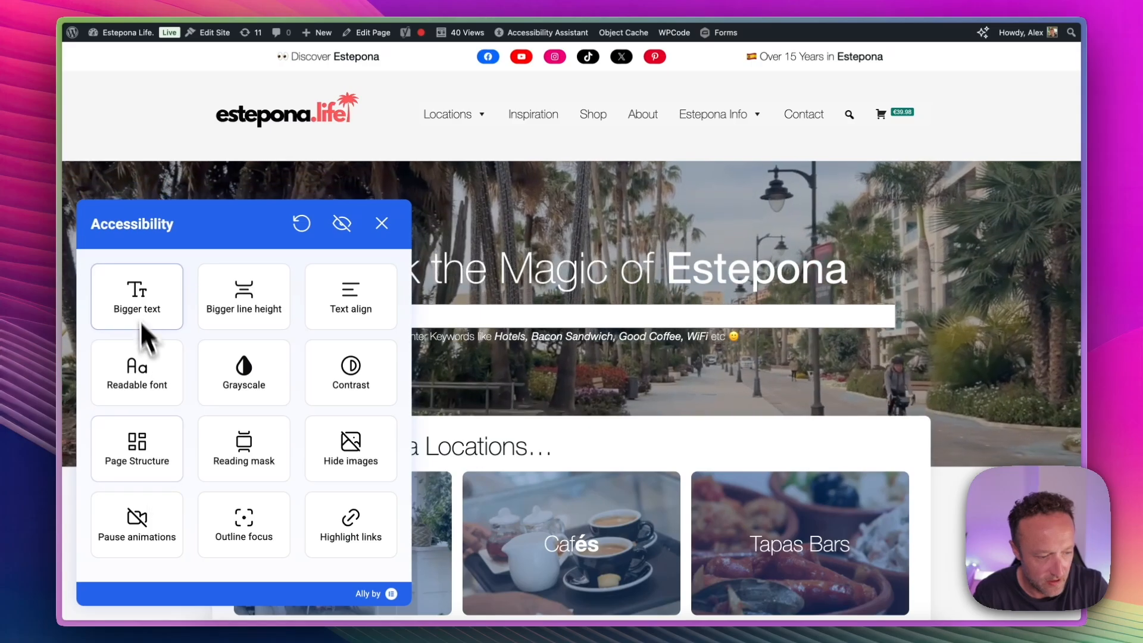
click(136, 296)
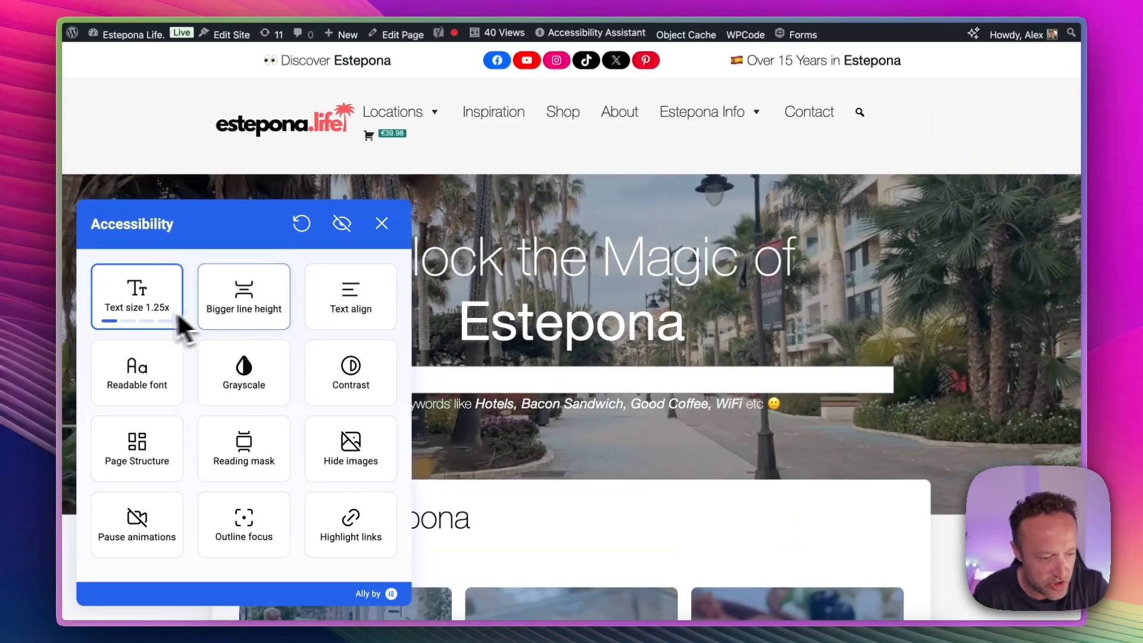
click(128, 324)
click(133, 304)
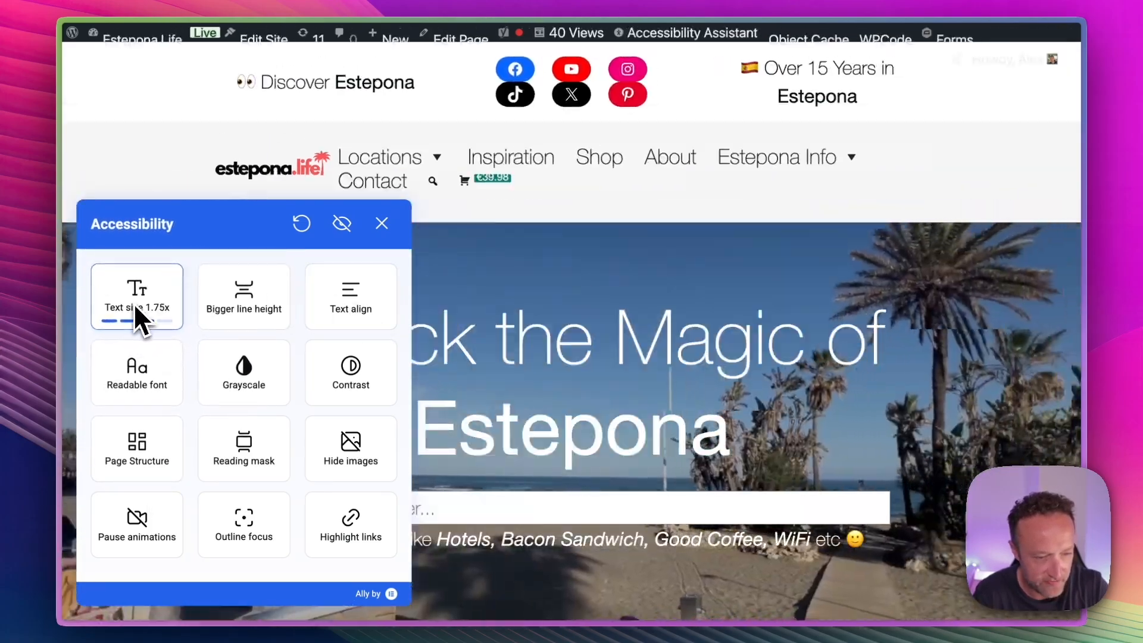
click(133, 302)
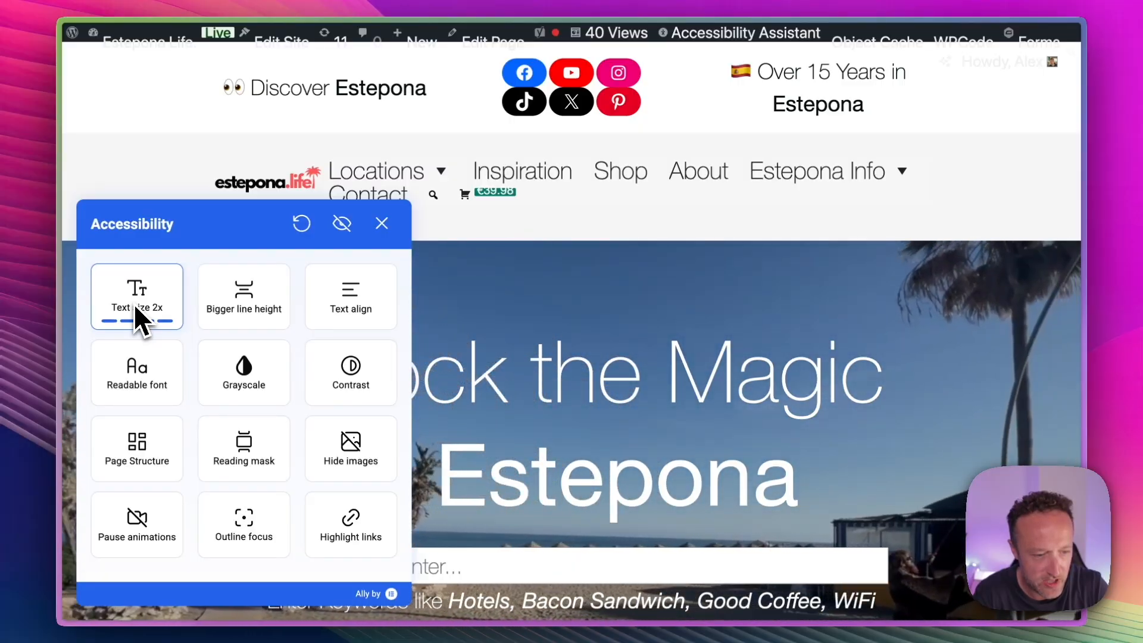
click(134, 302)
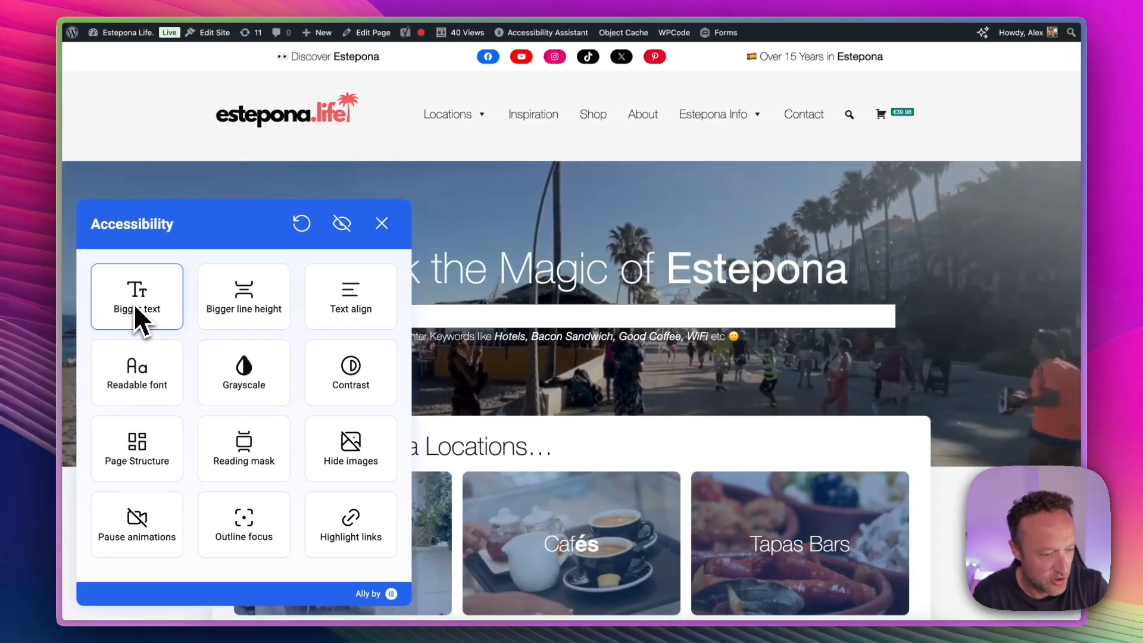
Step: Cycle through the widget's Bigger line height levels and try its Text align option
click(264, 299)
click(265, 299)
click(264, 299)
click(265, 299)
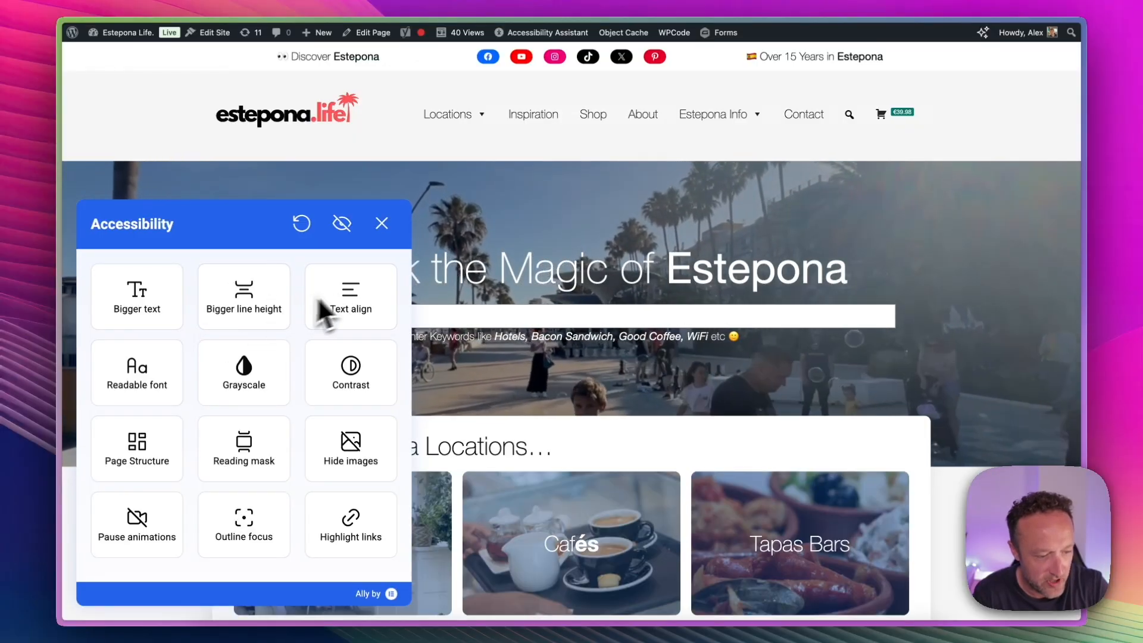
click(344, 294)
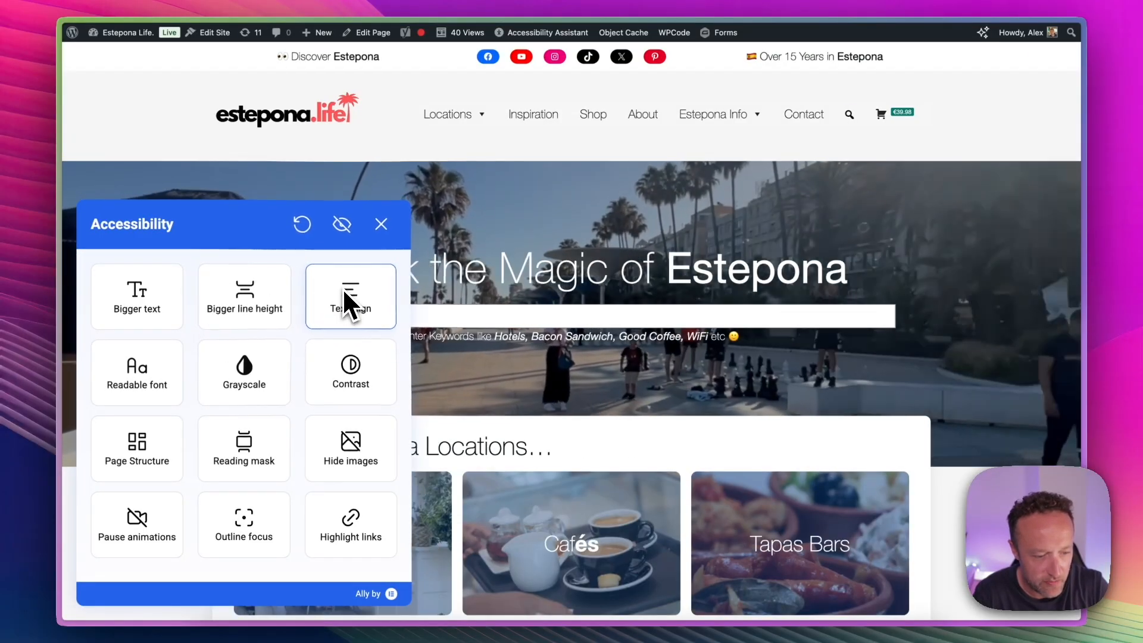
click(343, 295)
Step: Try the Readable font option on the home page and turn it off again
scroll(215, 328, down, 2)
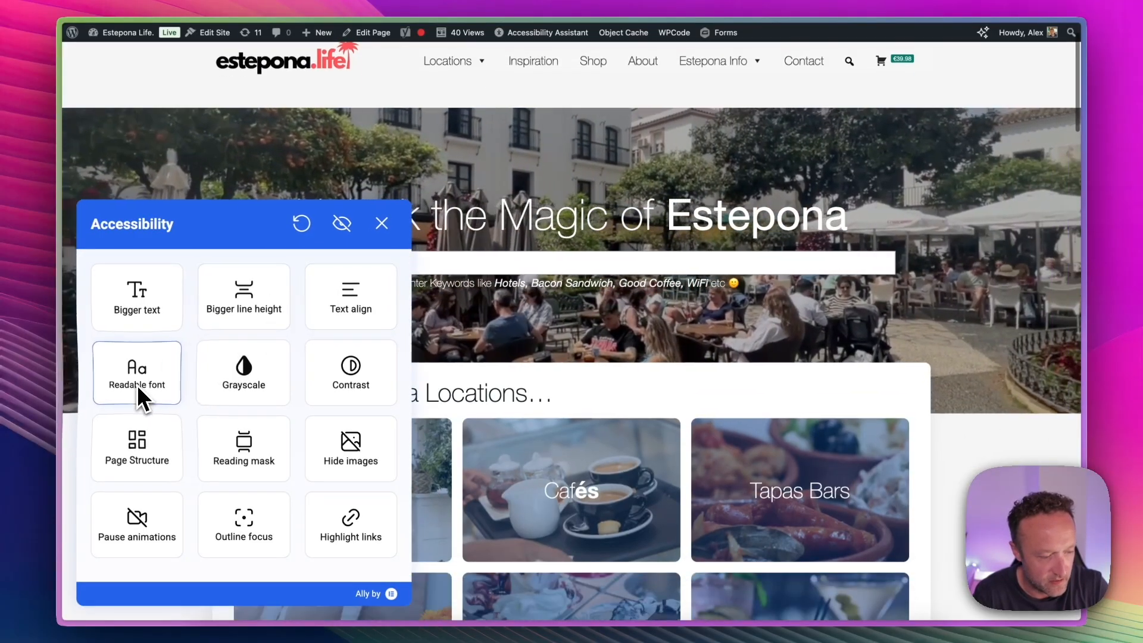
click(137, 385)
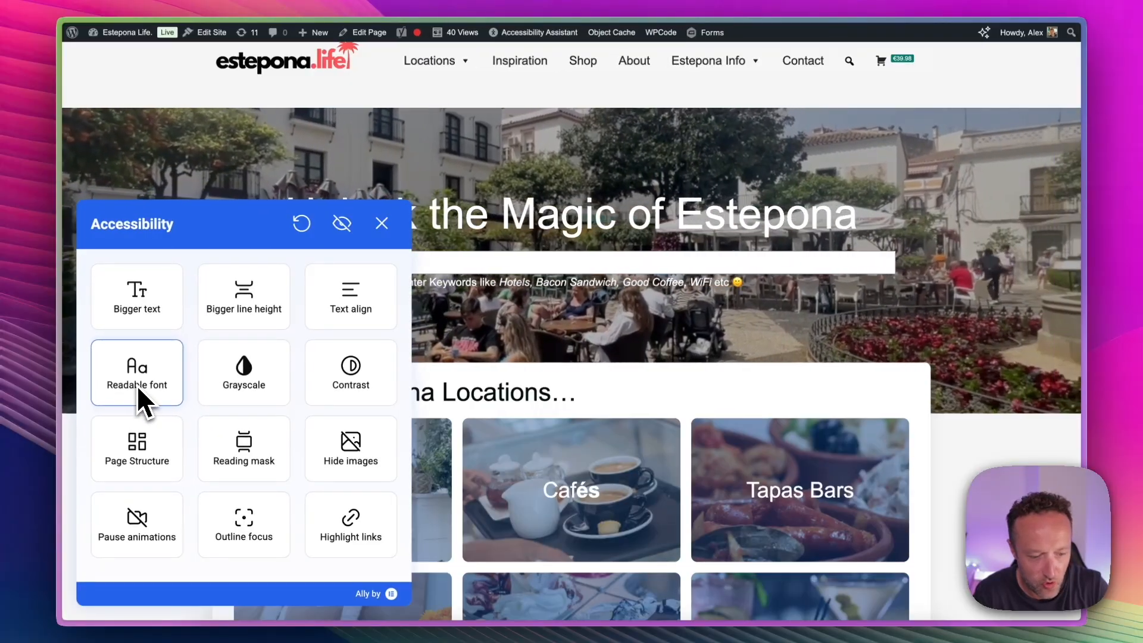
click(136, 385)
Step: Preview the home page in grayscale, turn grayscale off and switch on the Dark contrast mode
click(255, 368)
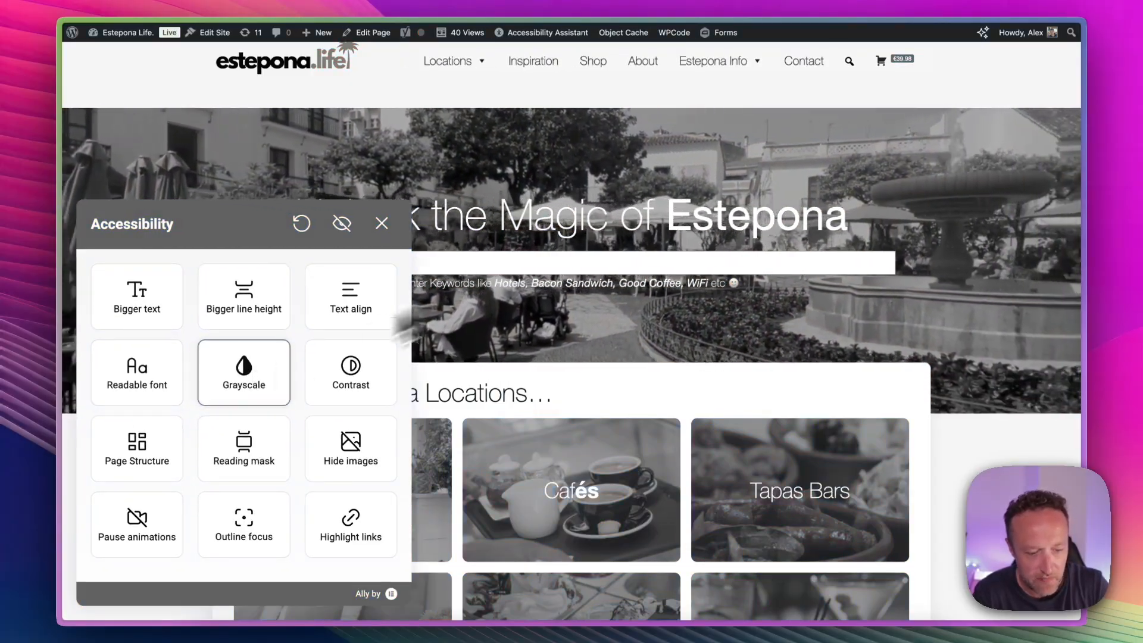
scroll(543, 240, down, 10)
scroll(544, 241, down, 6)
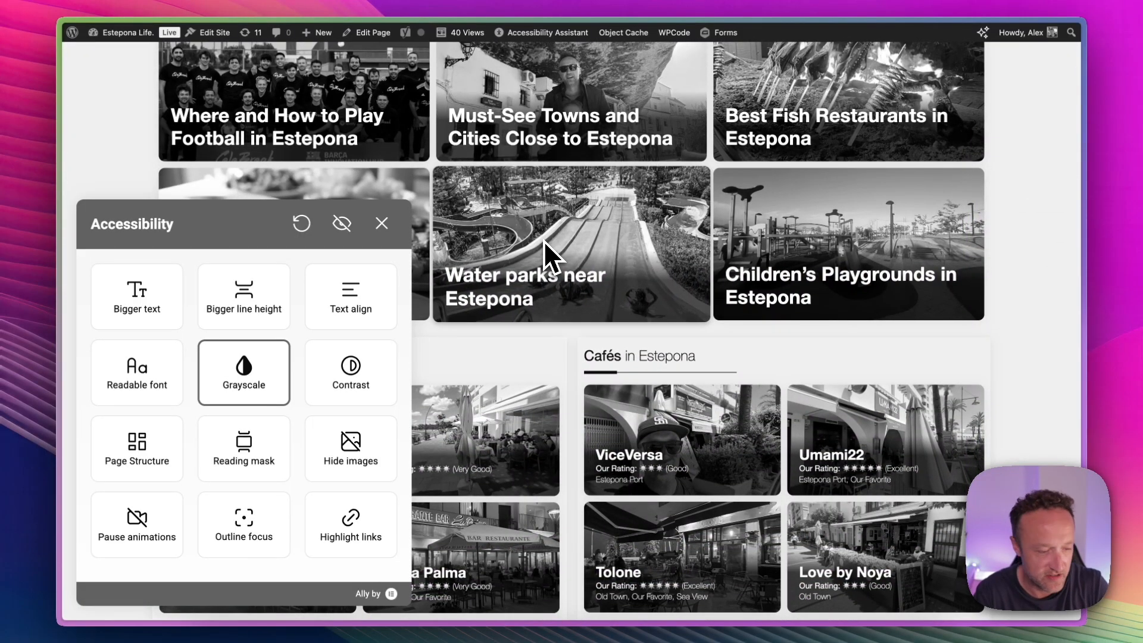
click(271, 381)
click(373, 363)
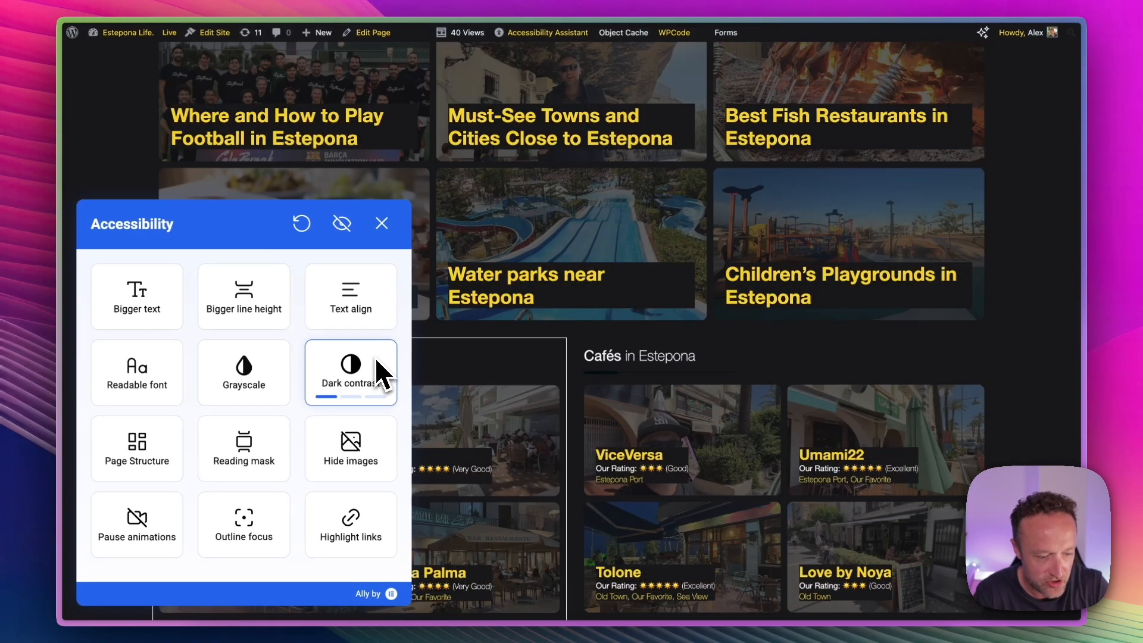
Step: Cycle the widget's contrast option through its remaining modes to High contrast on the home page and turn it off
scroll(570, 315, up, 5)
scroll(575, 324, up, 10)
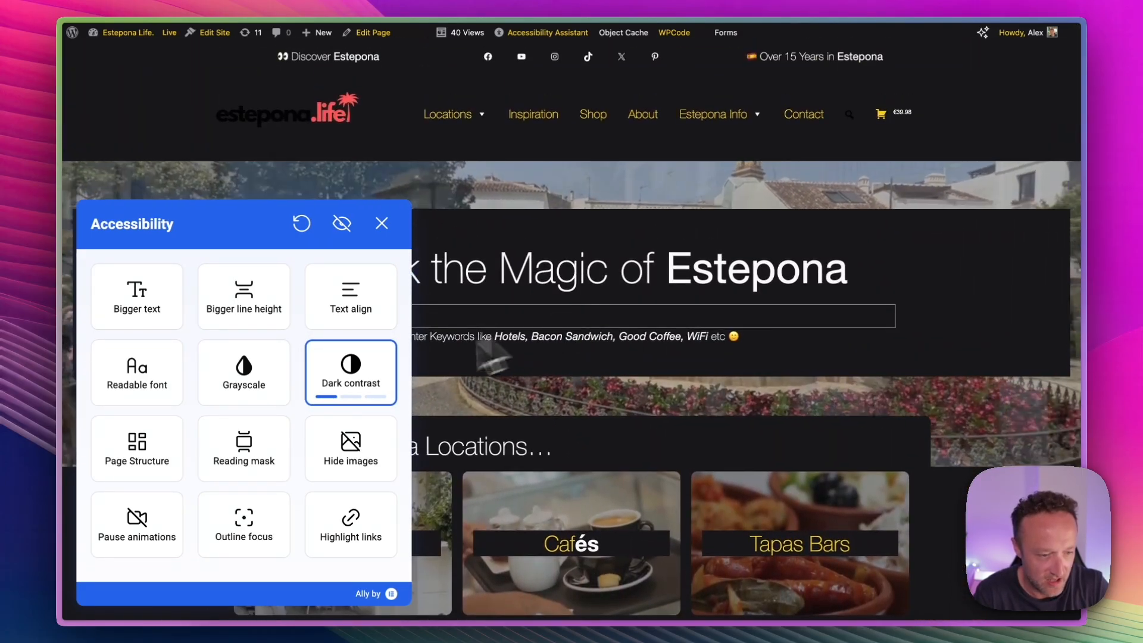
click(372, 381)
click(372, 381)
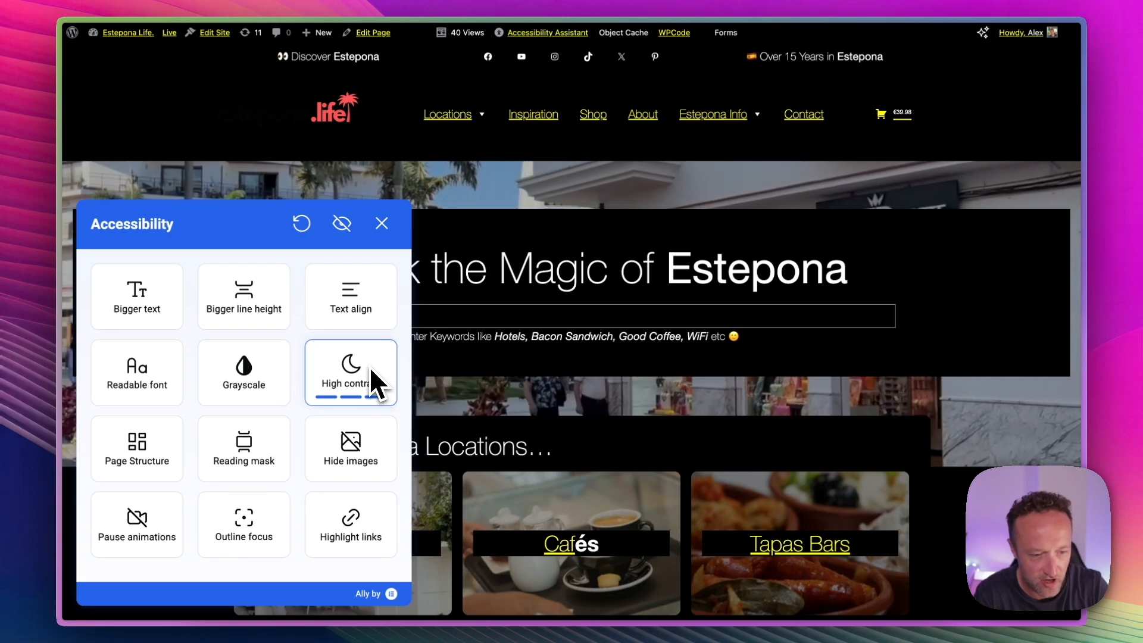
click(364, 374)
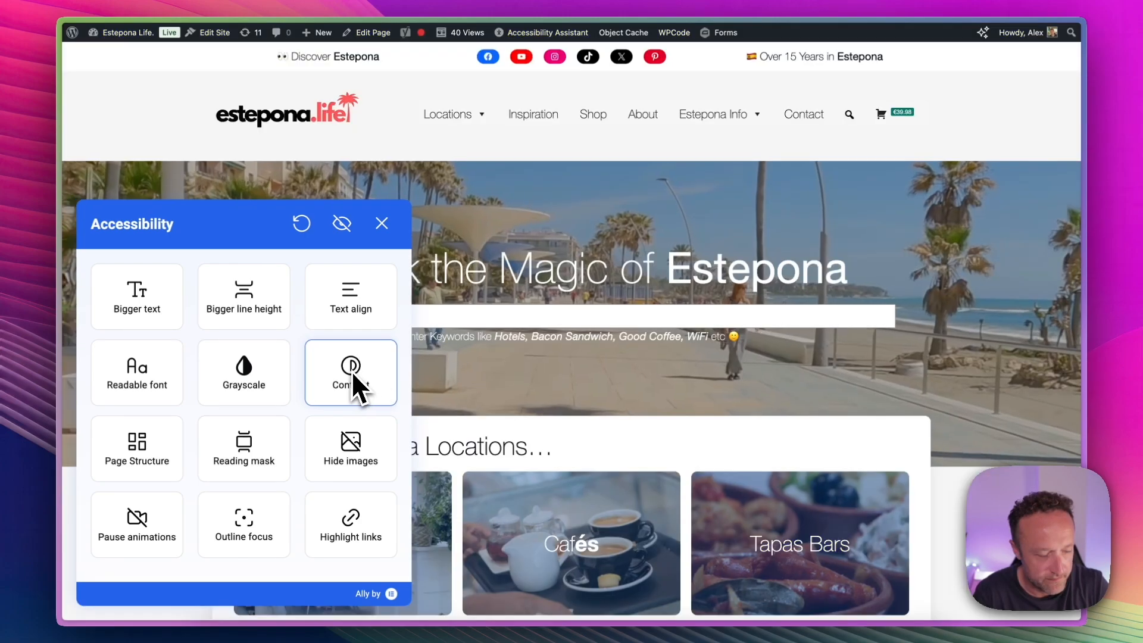
Step: Browse the home page headings with Page Structure, jump to Restaurants in Estepona and return to the widget's main options
click(152, 445)
scroll(226, 327, down, 3)
scroll(227, 333, down, 8)
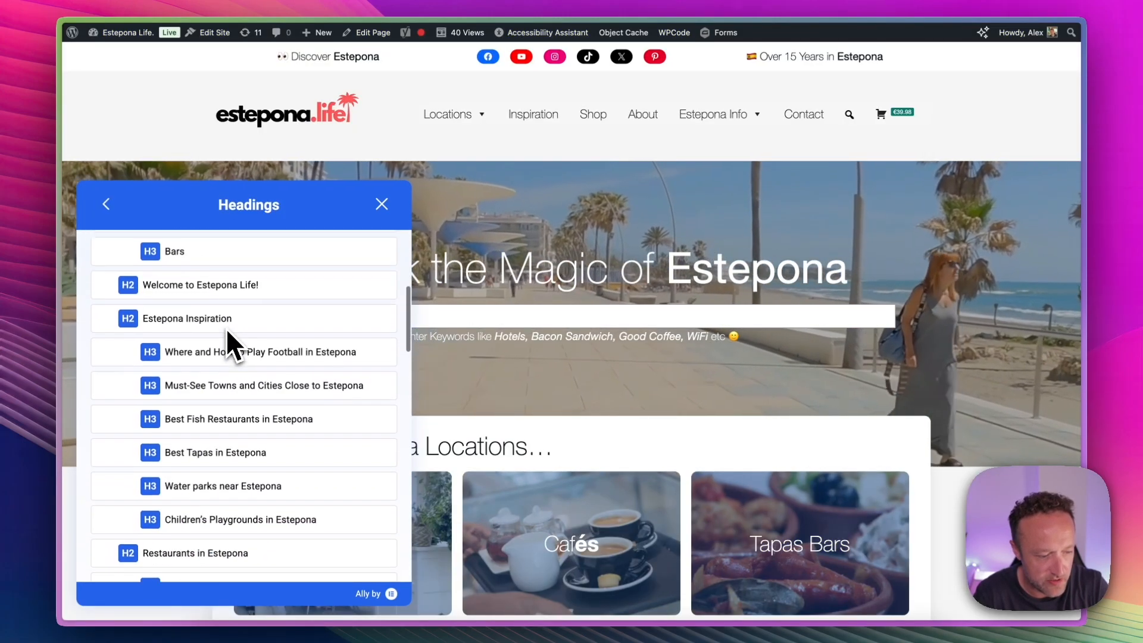
scroll(227, 331, down, 1)
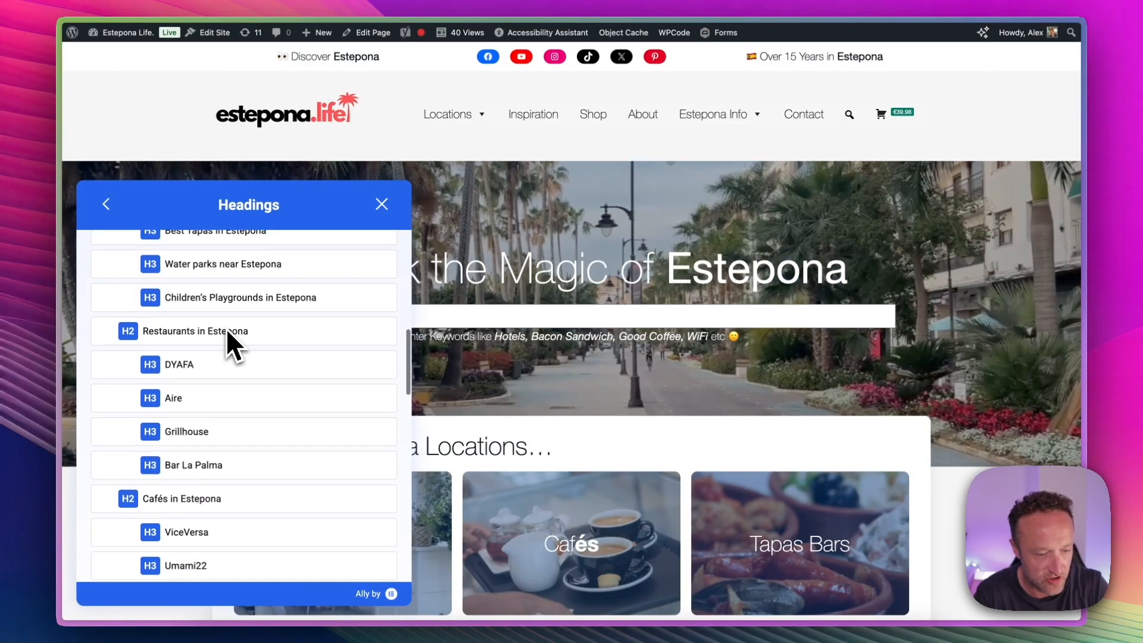
click(241, 332)
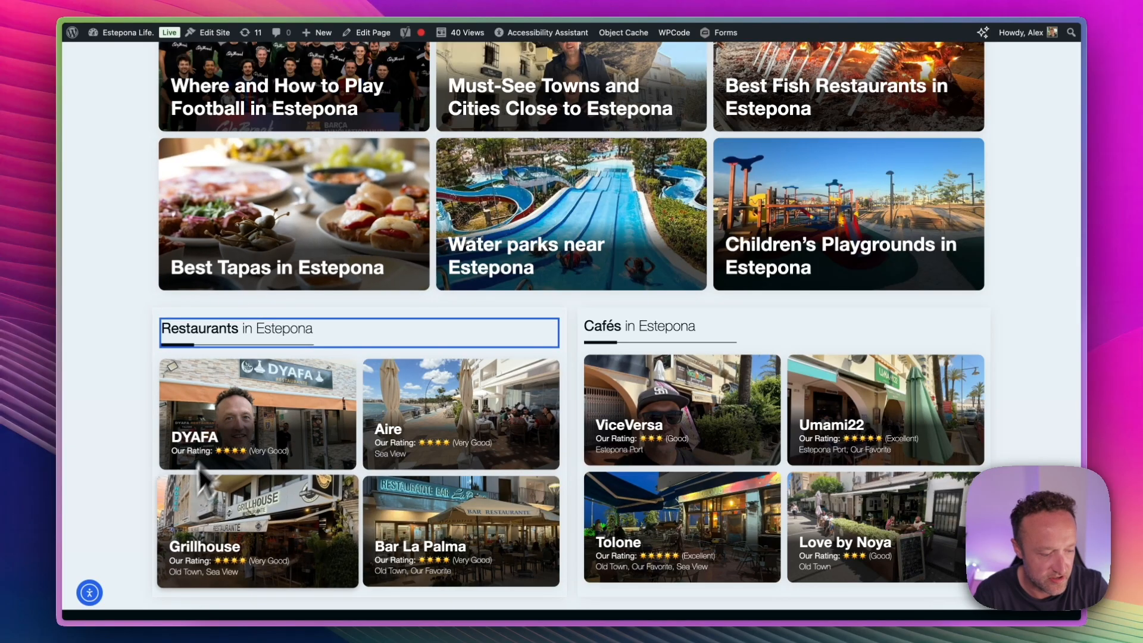
click(89, 592)
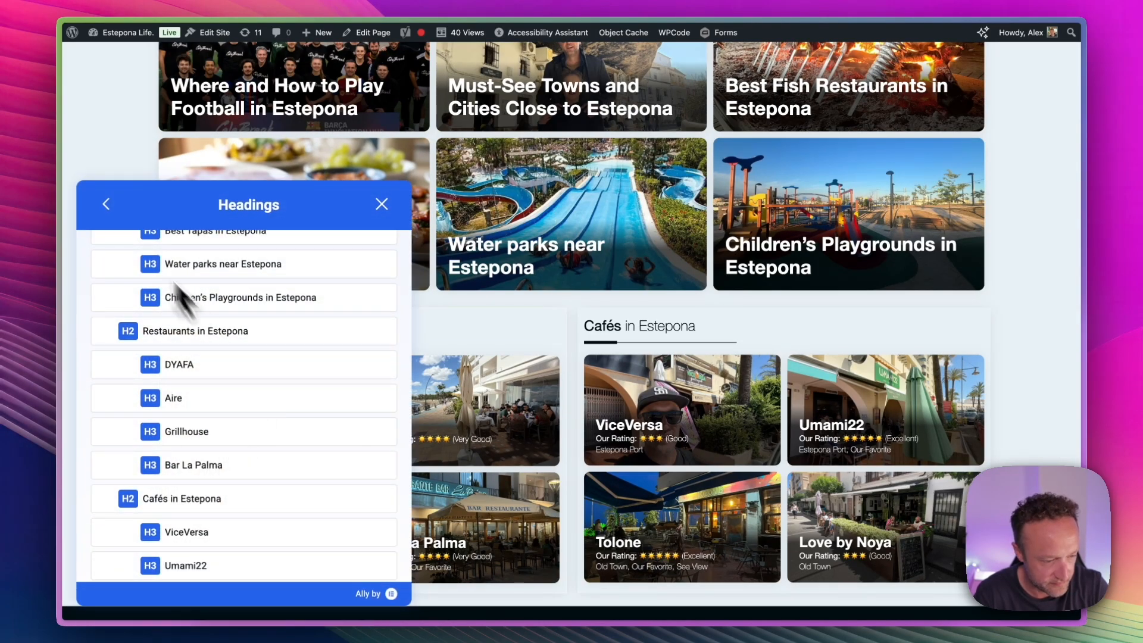
click(106, 204)
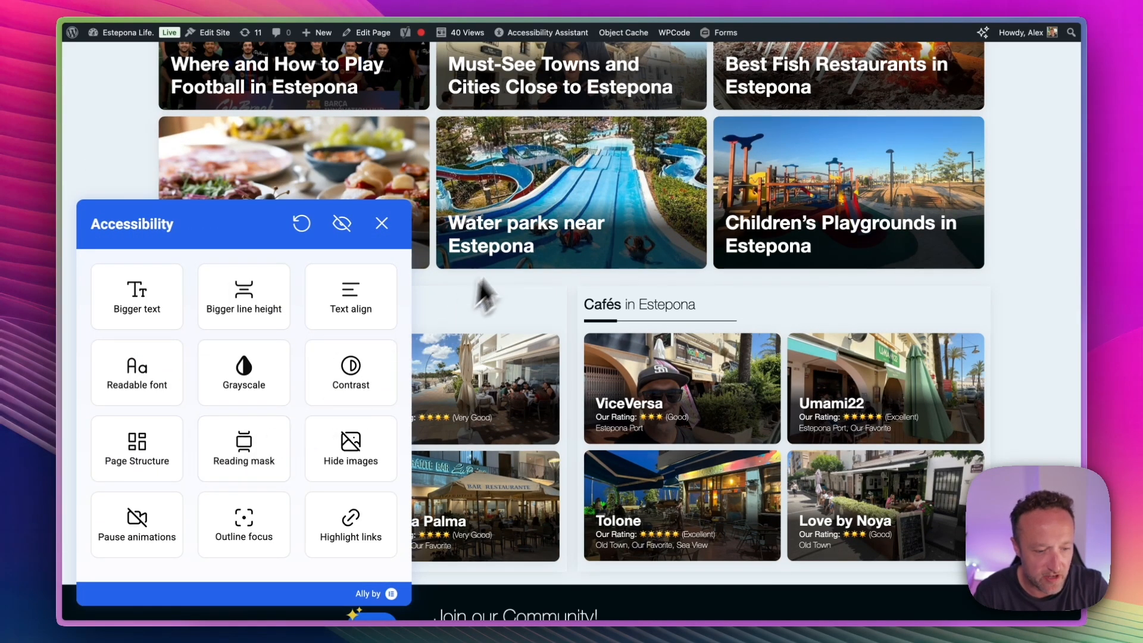
Step: Close the accessibility widget and open the Veranera Hostel page from the Hotels in Estepona section
scroll(530, 220, down, 15)
scroll(531, 219, down, 5)
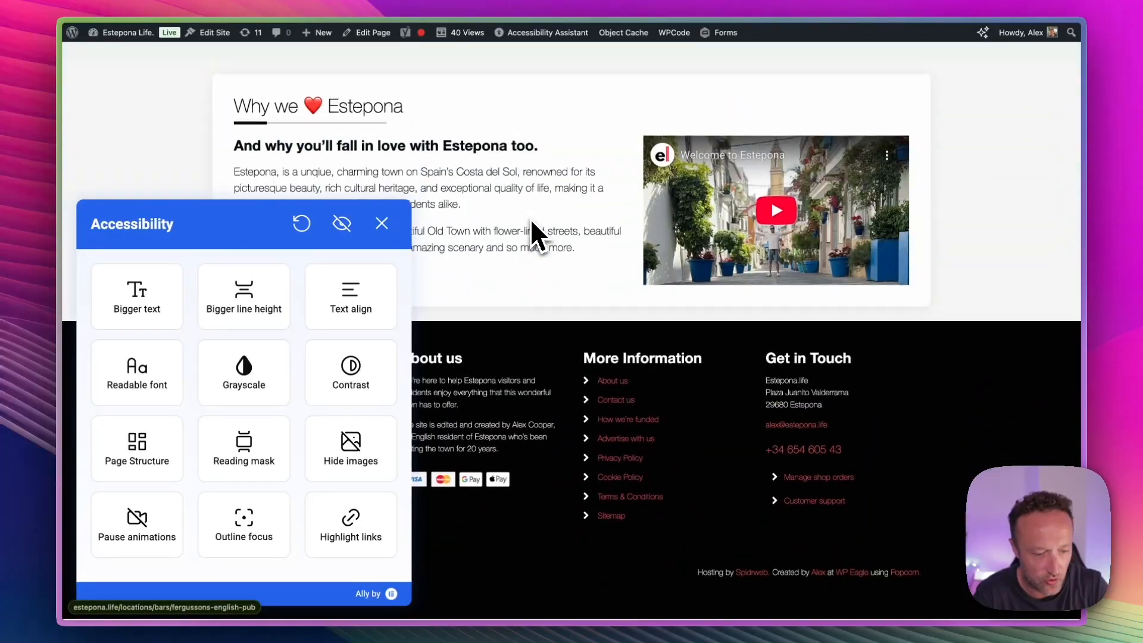
scroll(530, 219, up, 15)
scroll(530, 219, down, 5)
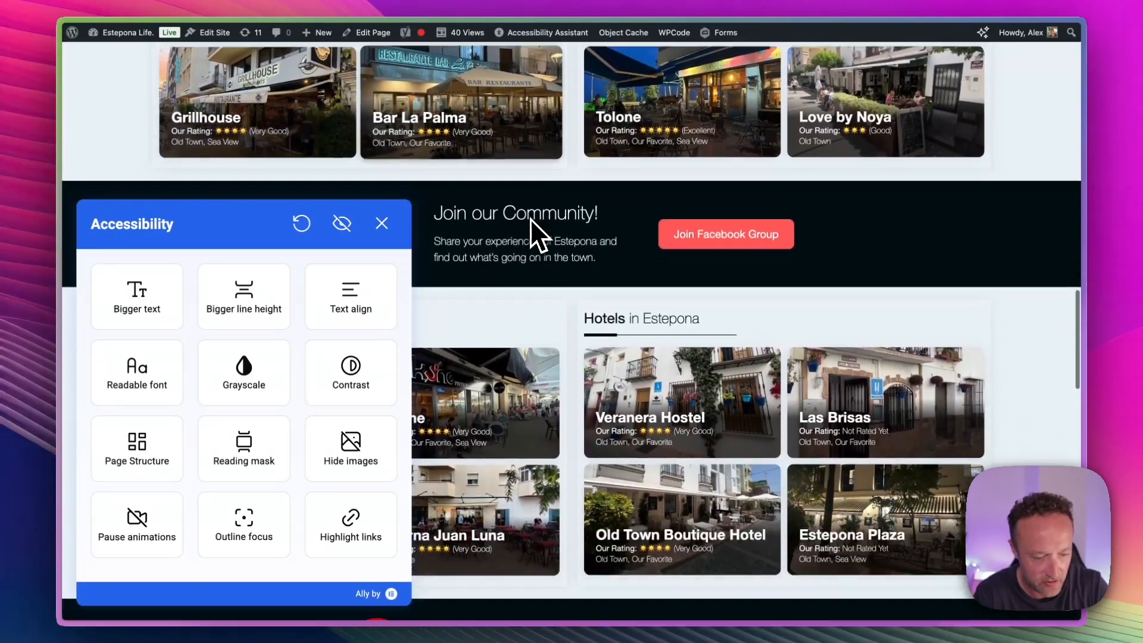
key(Escape)
click(653, 255)
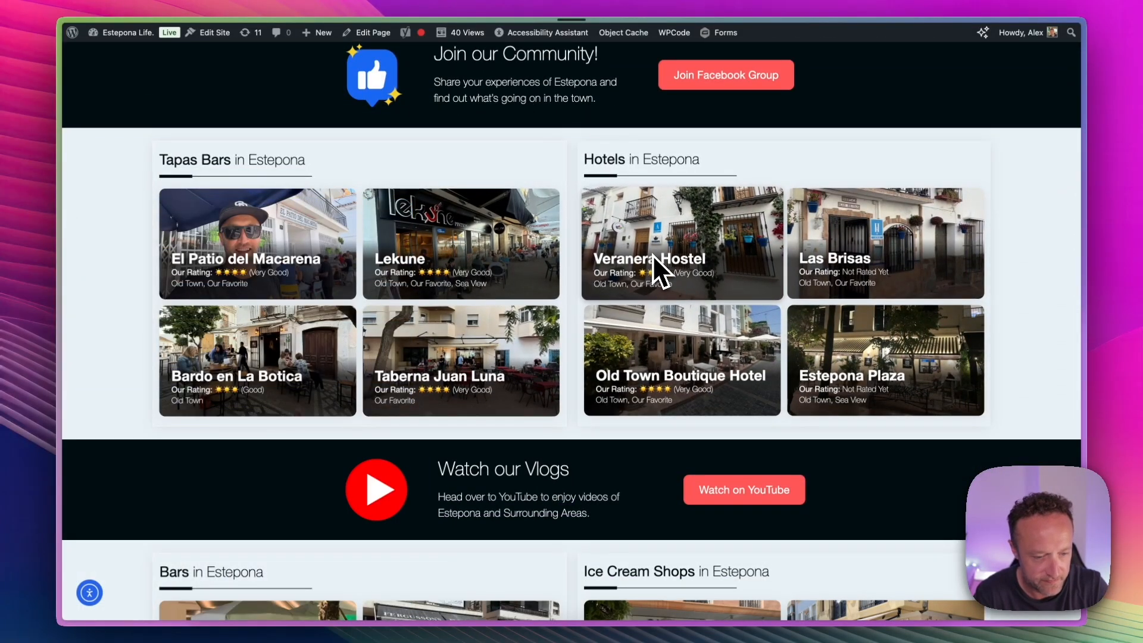
Step: Try the Reading mask over the Veranera Hostel page content and turn it off again
click(90, 594)
click(247, 444)
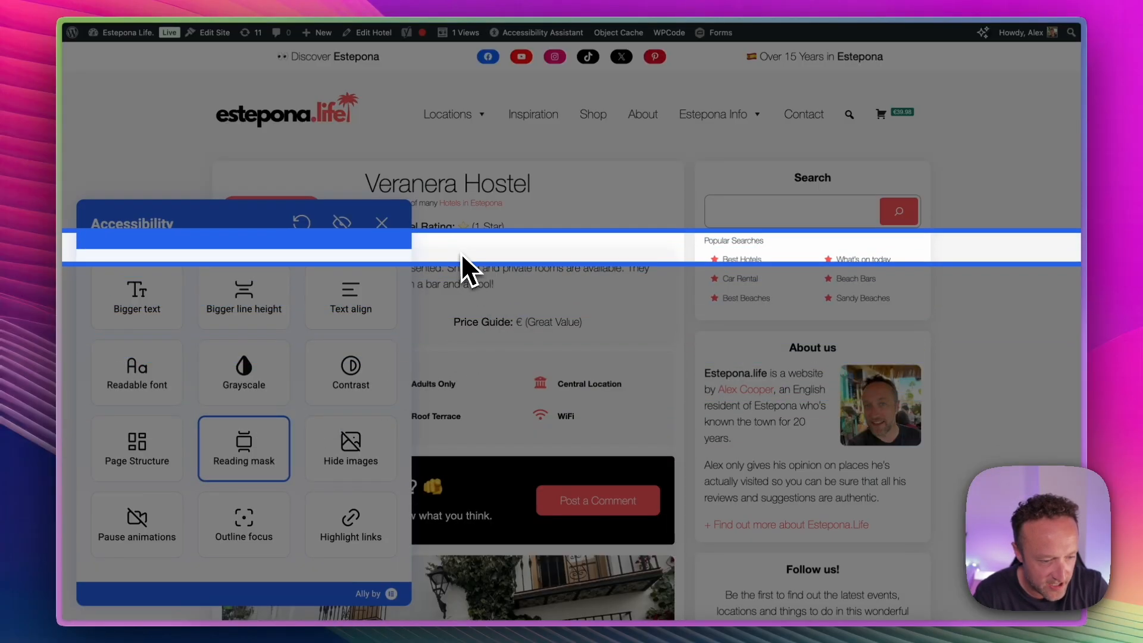
click(384, 225)
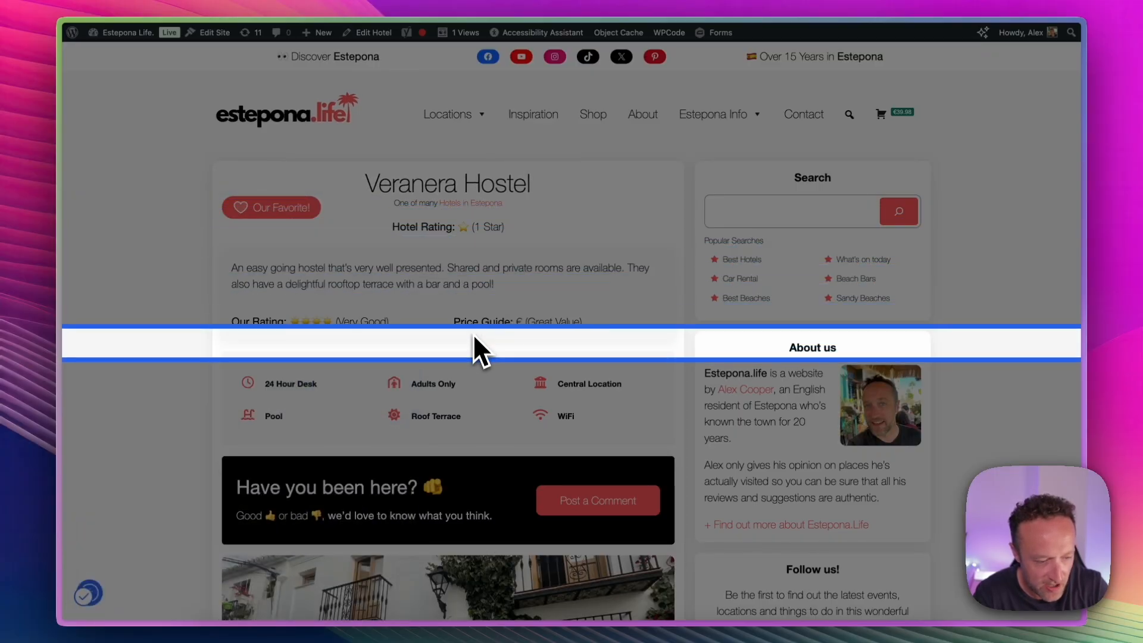
scroll(471, 381, down, 10)
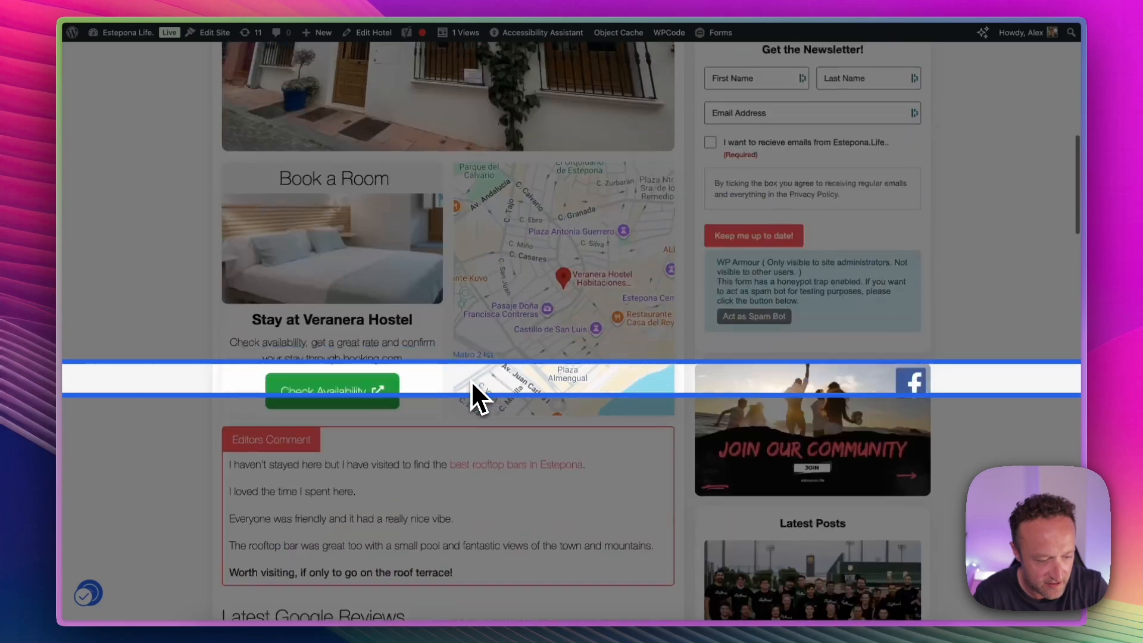
scroll(470, 380, down, 5)
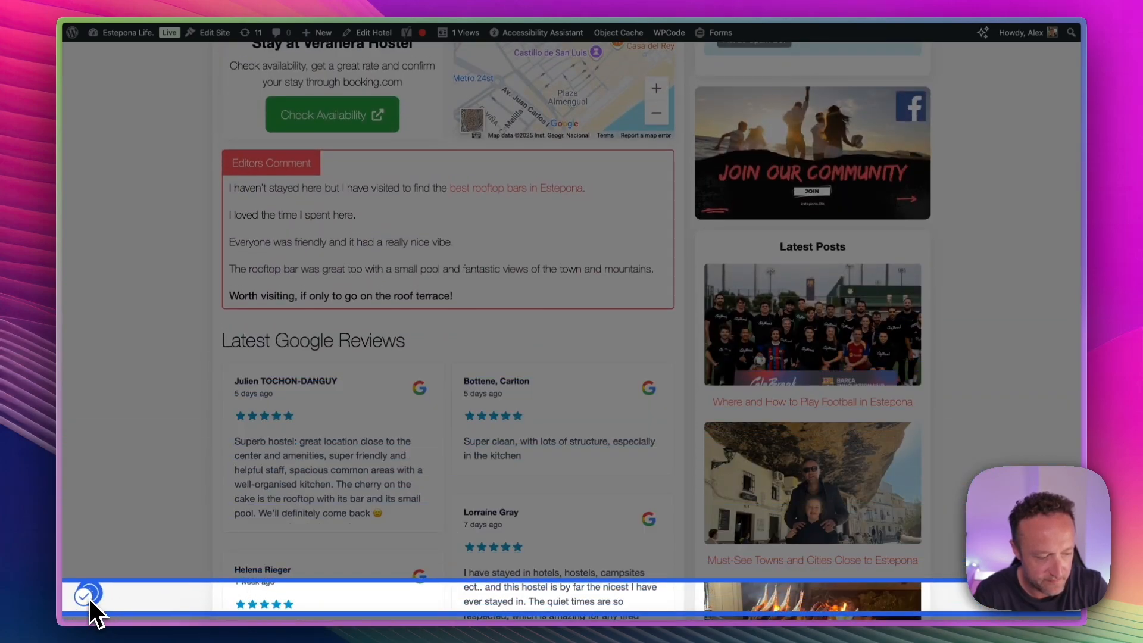
click(88, 595)
click(262, 456)
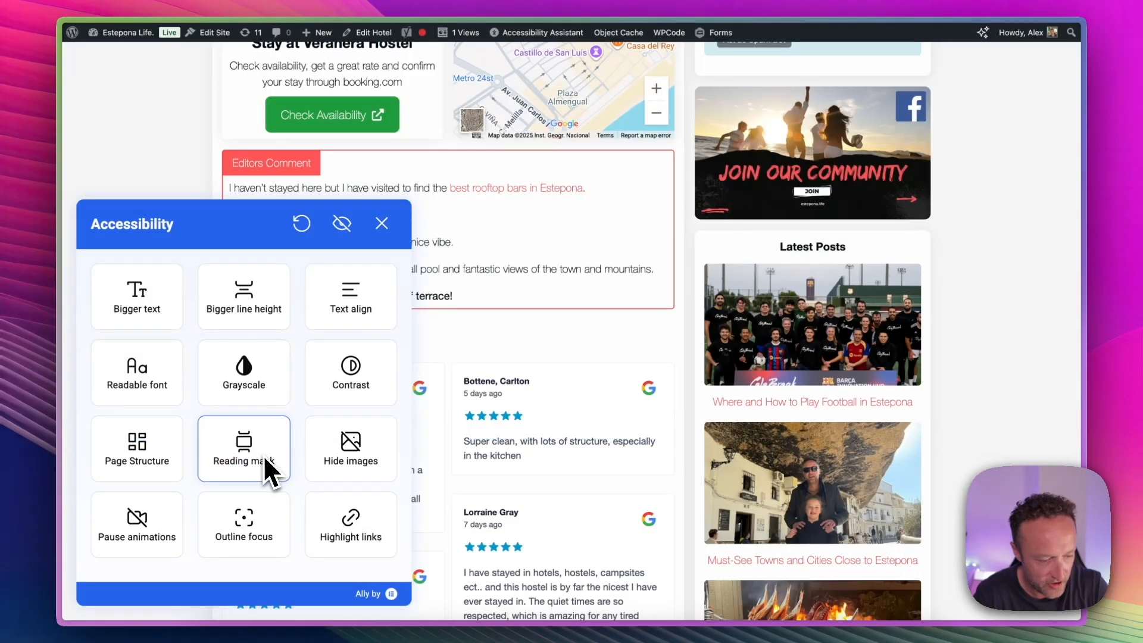
Step: Try the Hide images and Highlight links options on the hostel page, turn both off and close the widget
click(359, 450)
click(361, 452)
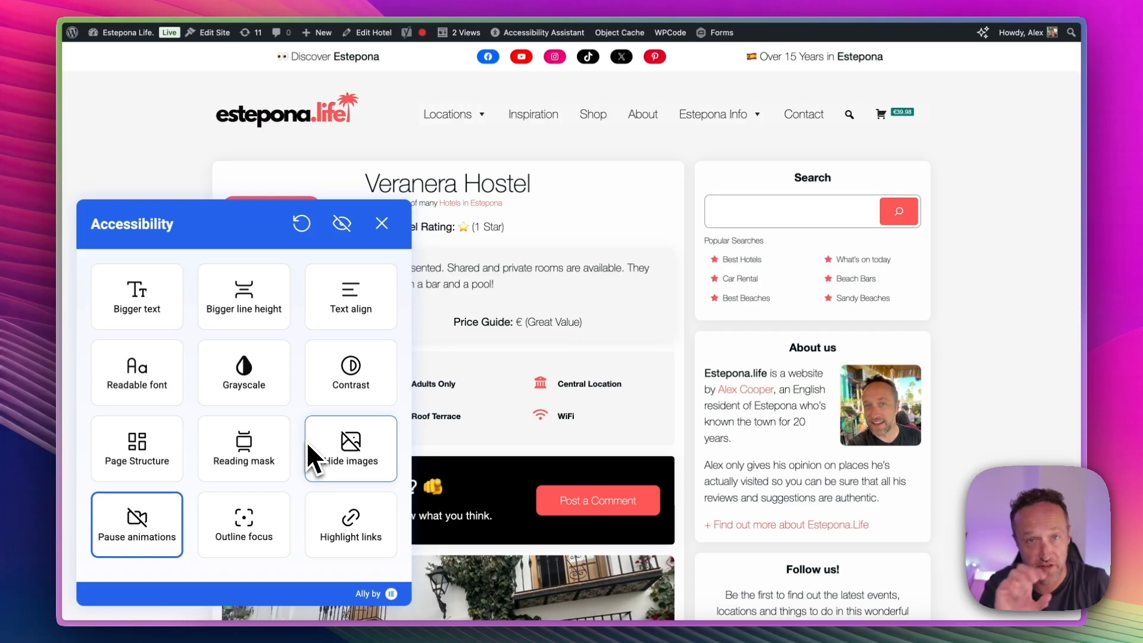
click(363, 535)
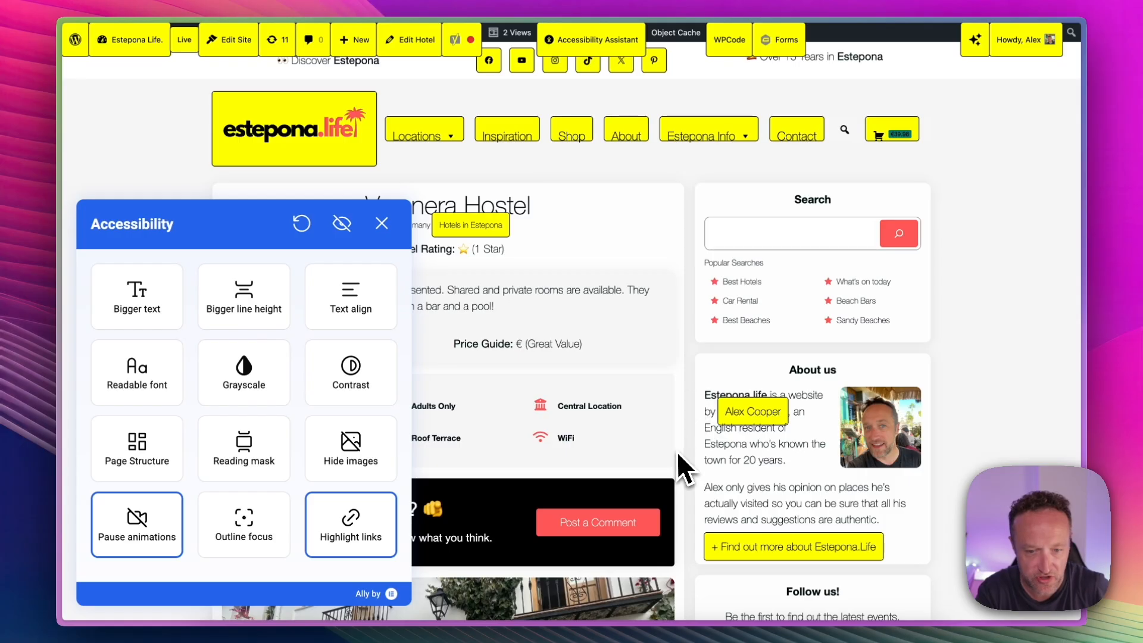
click(347, 536)
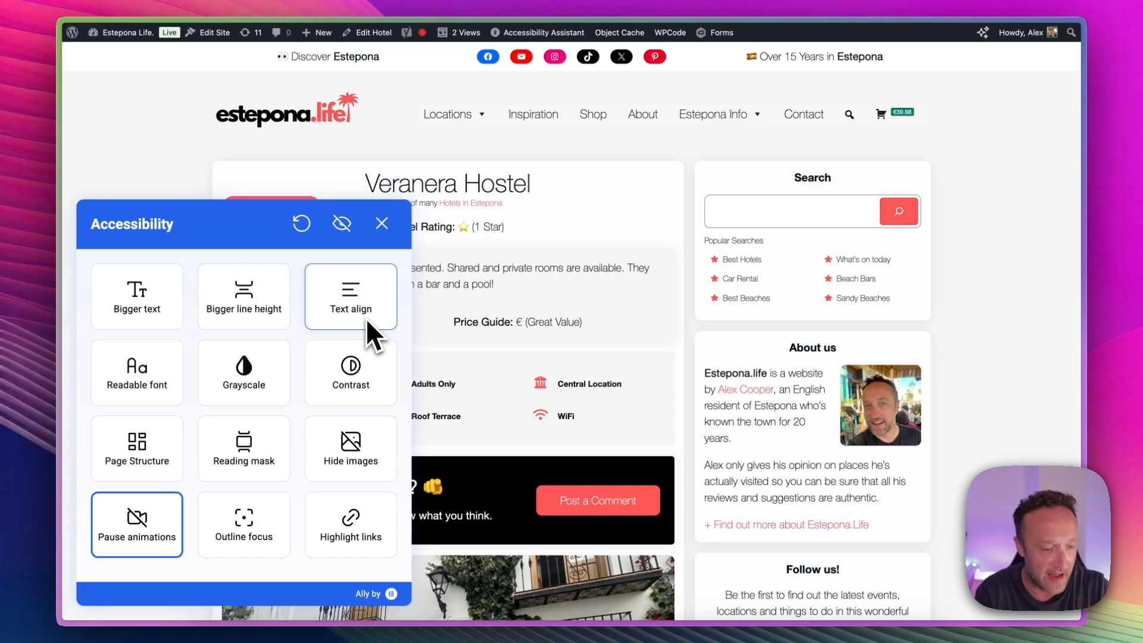
click(386, 225)
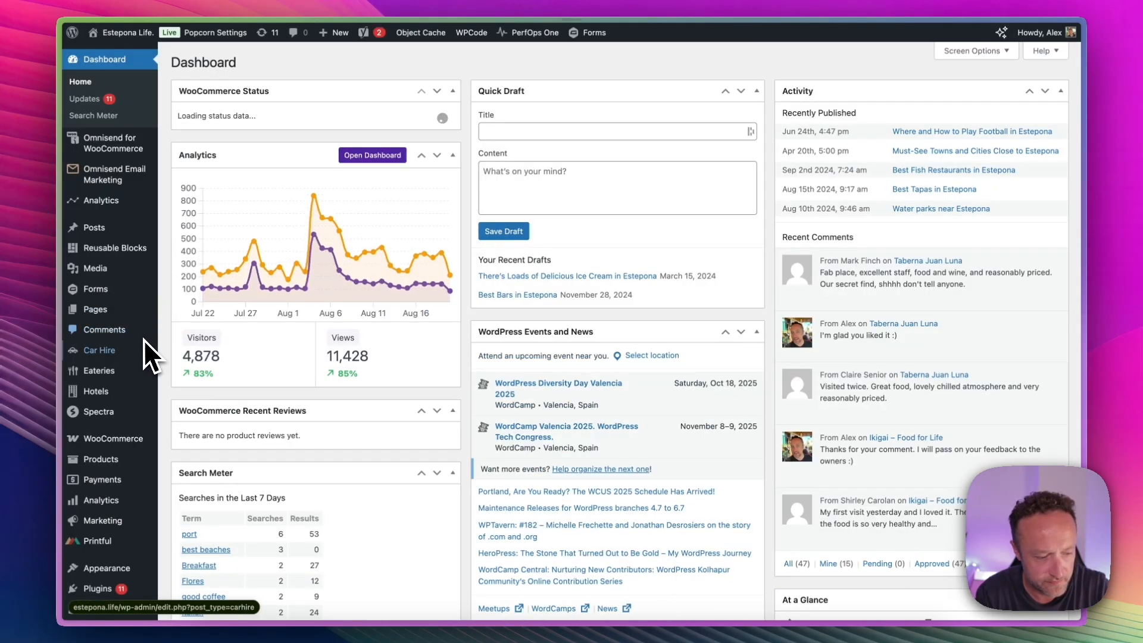
Step: Open Ally's widget Capabilities settings from the WordPress dashboard
scroll(143, 340, down, 8)
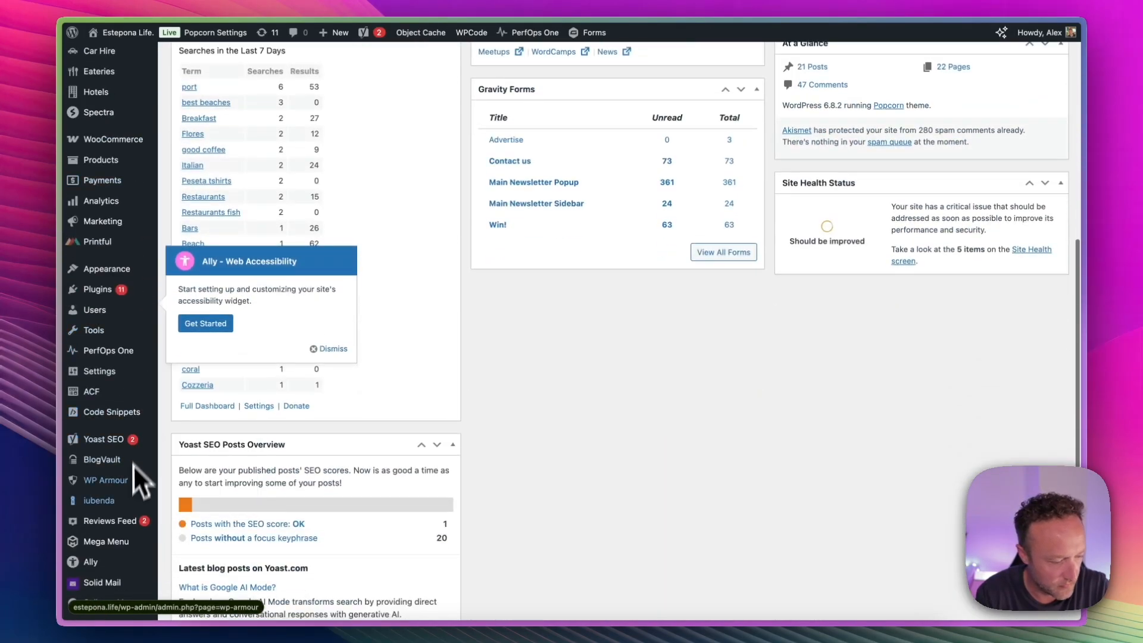
click(123, 562)
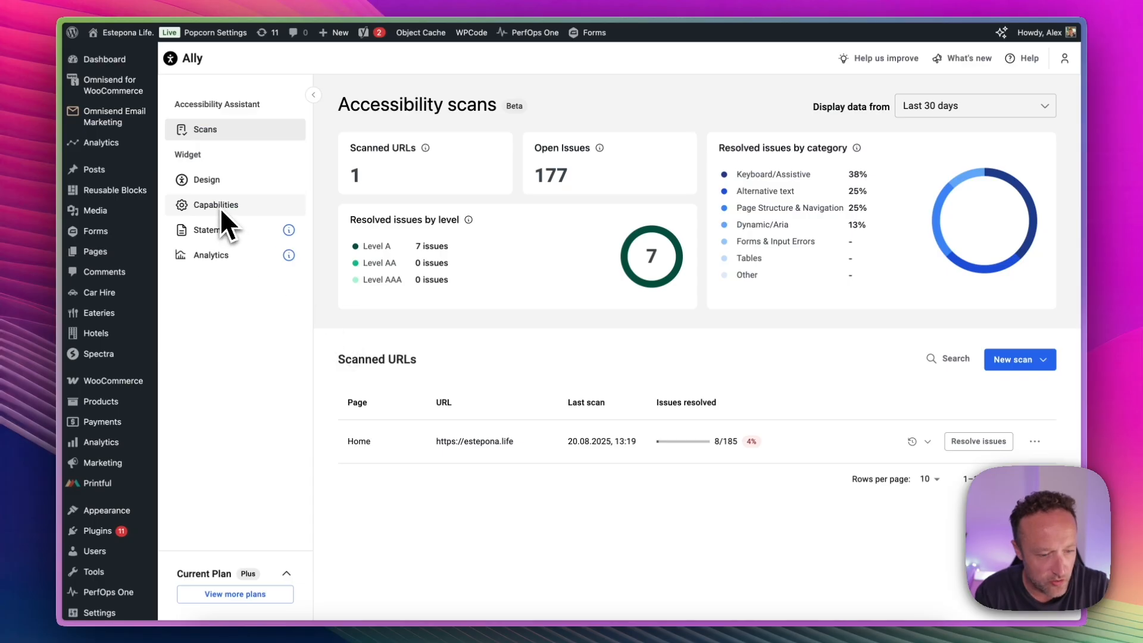
click(219, 206)
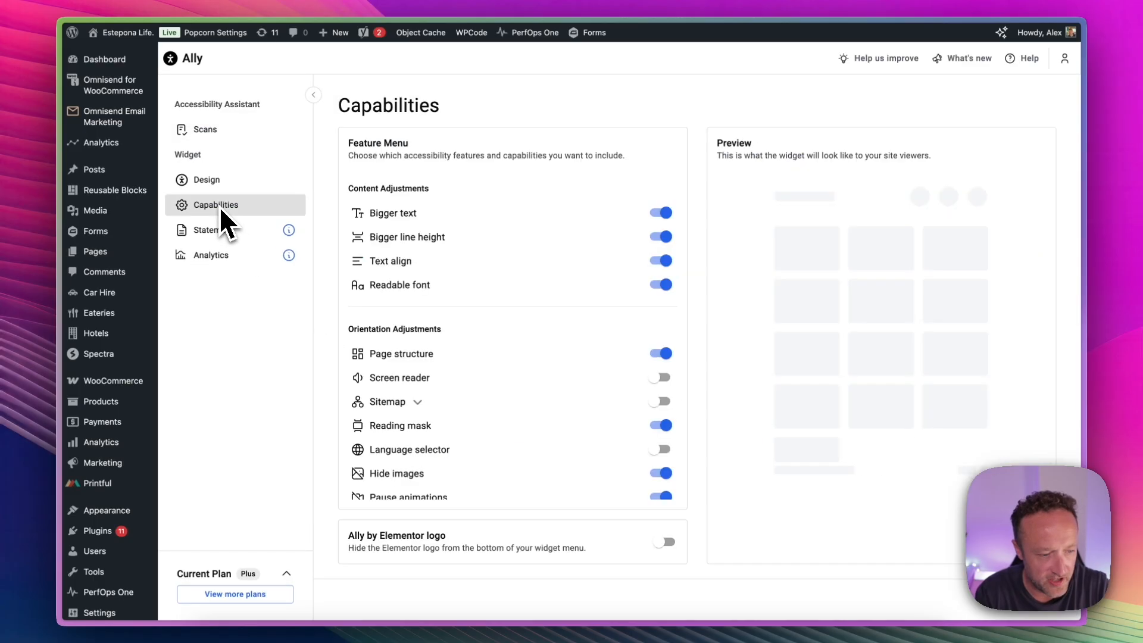
Step: Review the widget's Feature Menu and try the Screen reader capability, leaving it disabled
scroll(530, 194, down, 2)
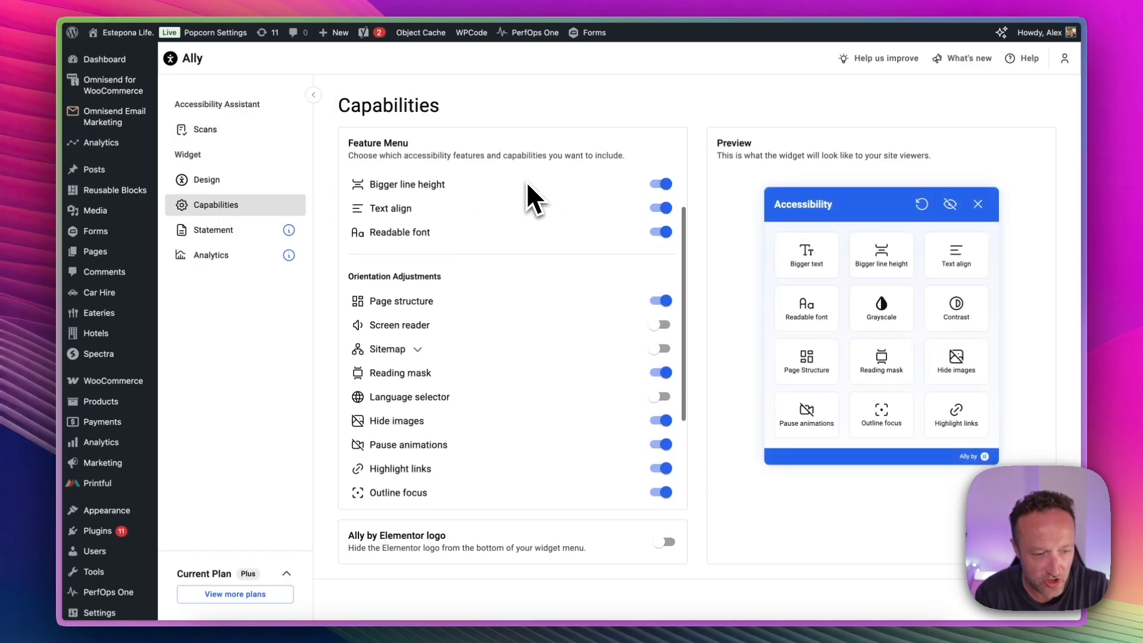
scroll(531, 198, up, 2)
scroll(532, 199, down, 2)
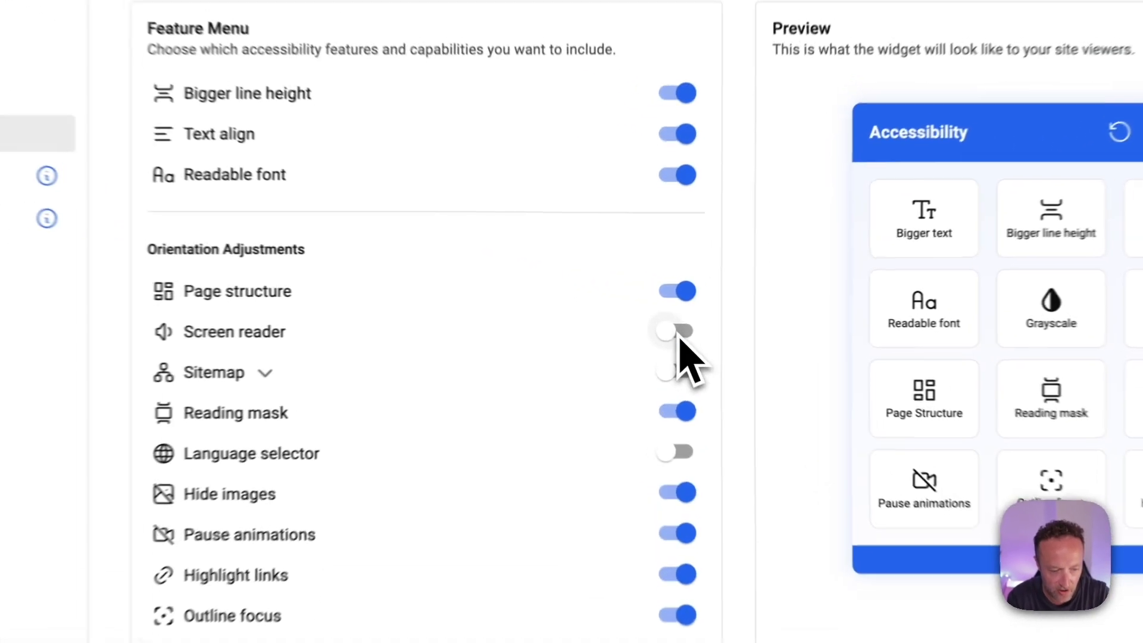
click(659, 322)
click(658, 323)
scroll(449, 350, down, 4)
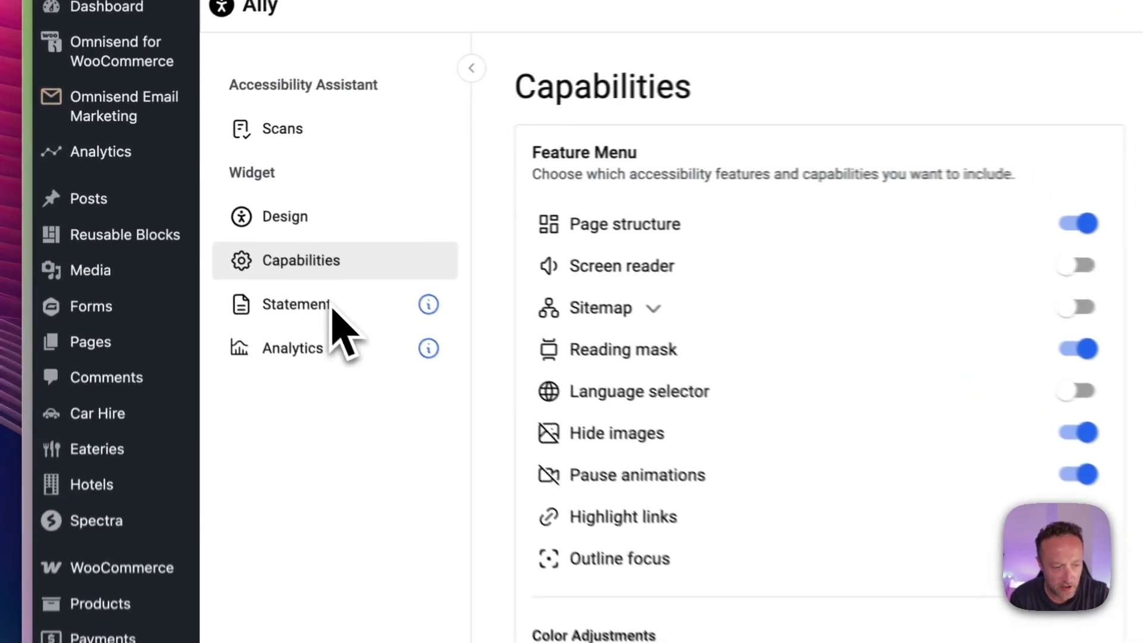
click(334, 310)
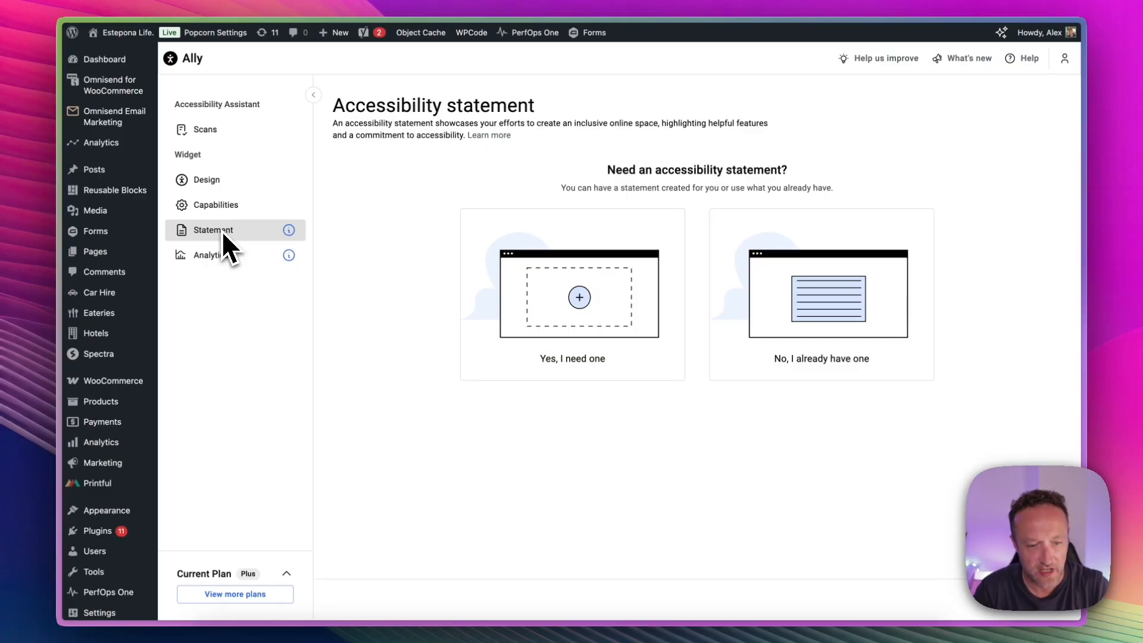
click(585, 308)
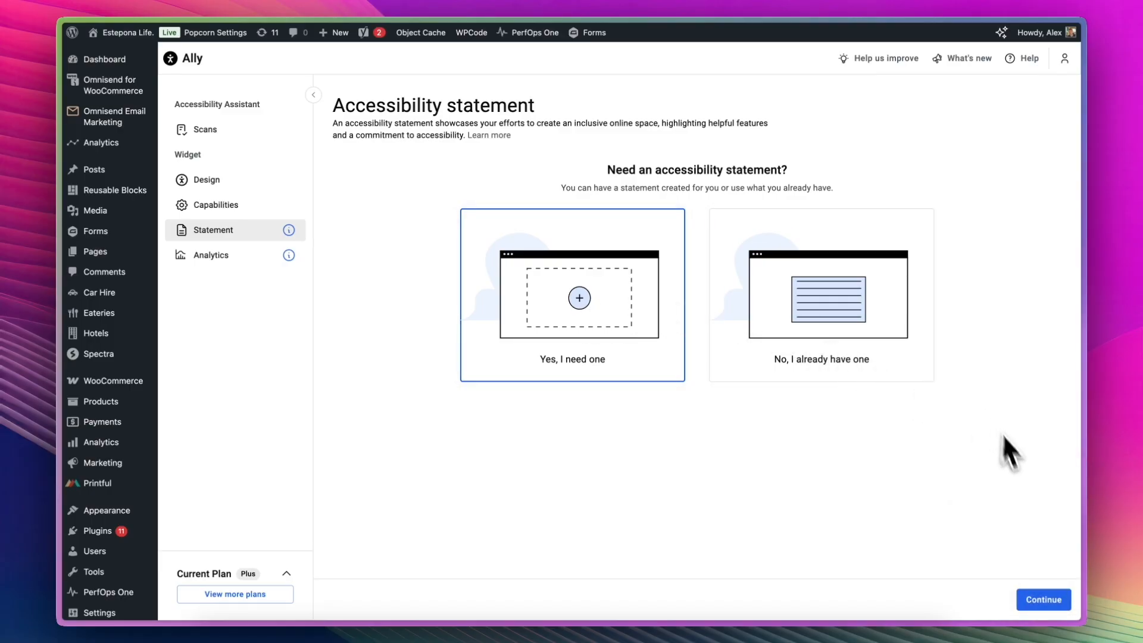
click(1049, 604)
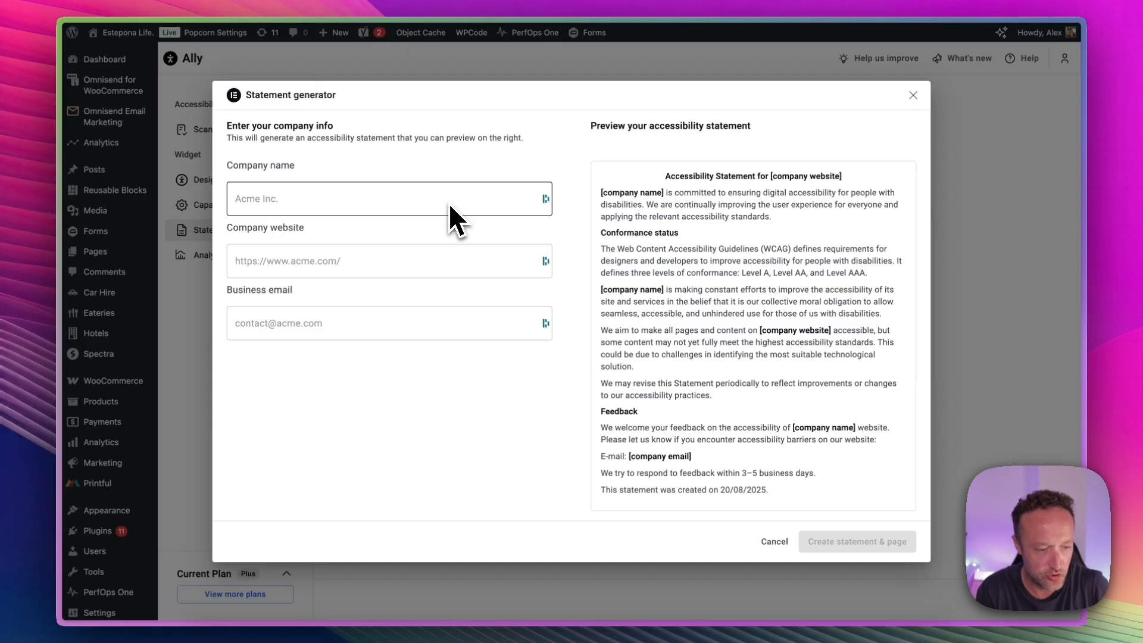
click(421, 210)
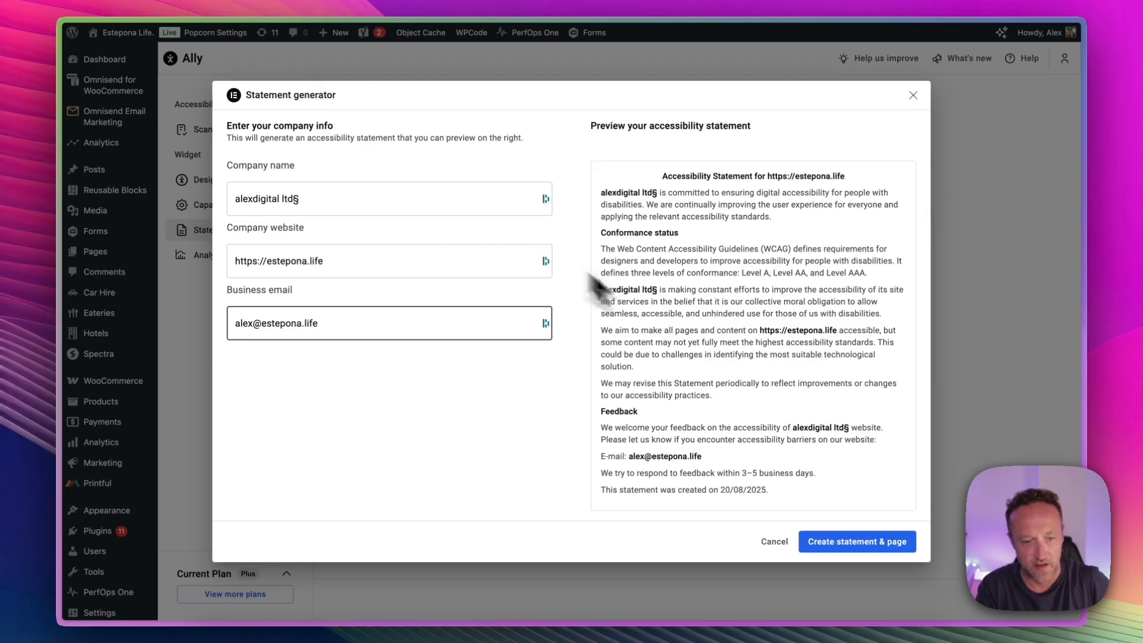
click(837, 542)
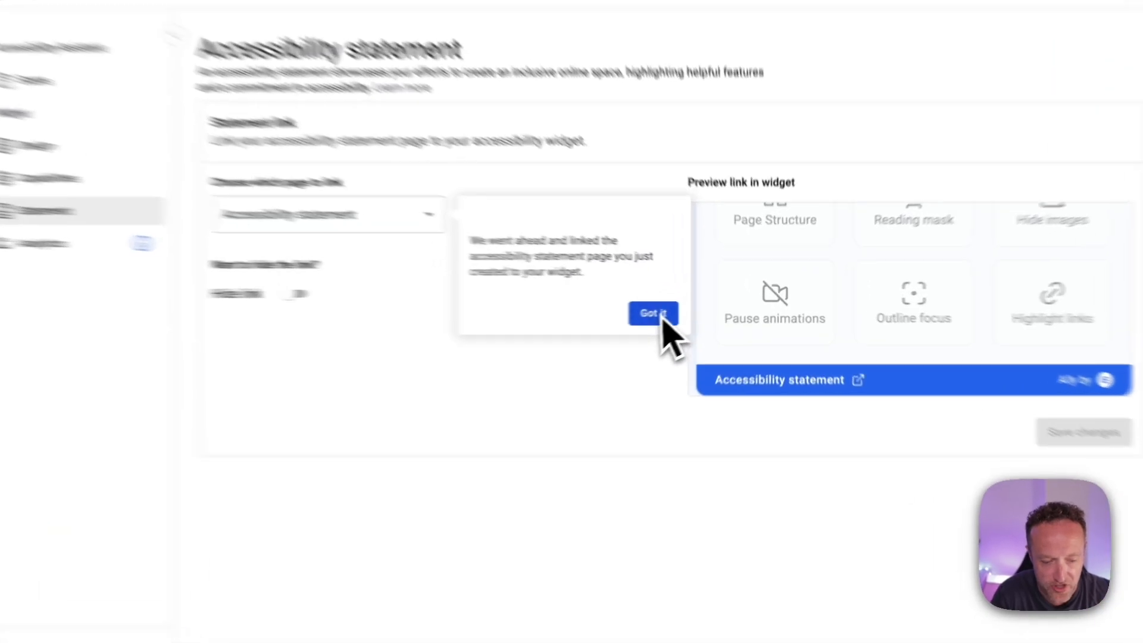
click(683, 309)
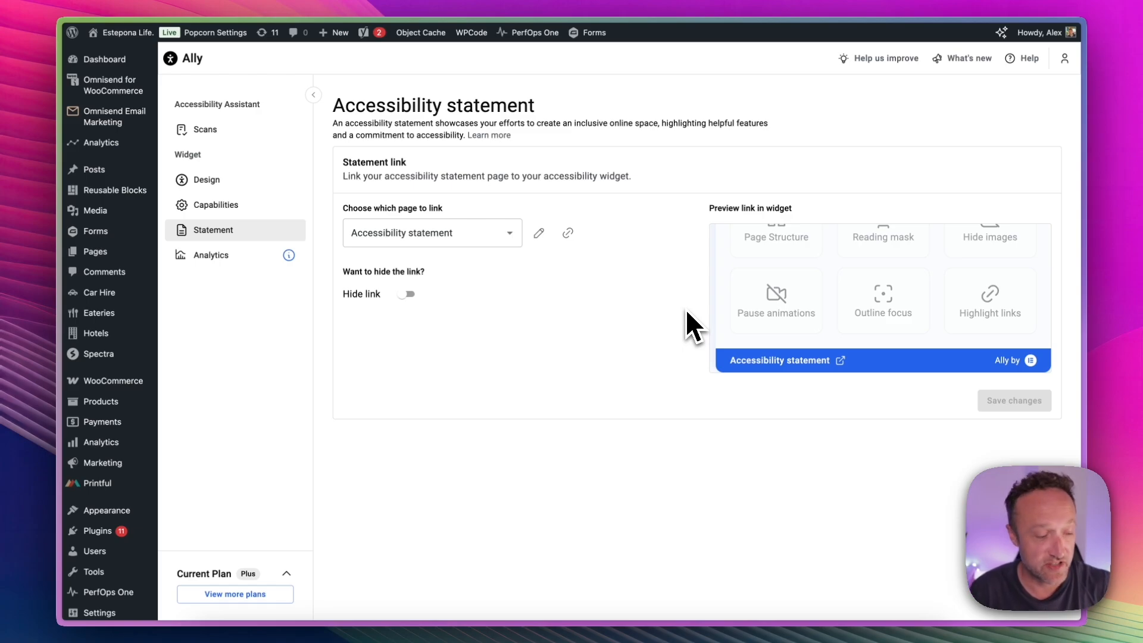
Step: Enable widget usage tracking in Ally's Analytics and confirm it
click(260, 256)
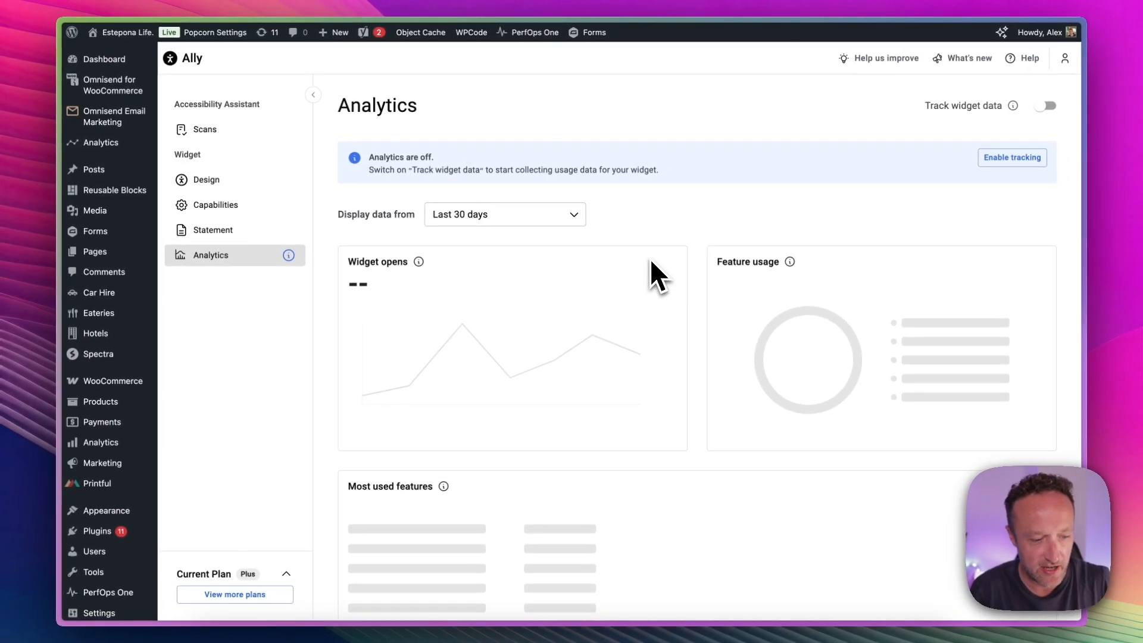
click(1006, 158)
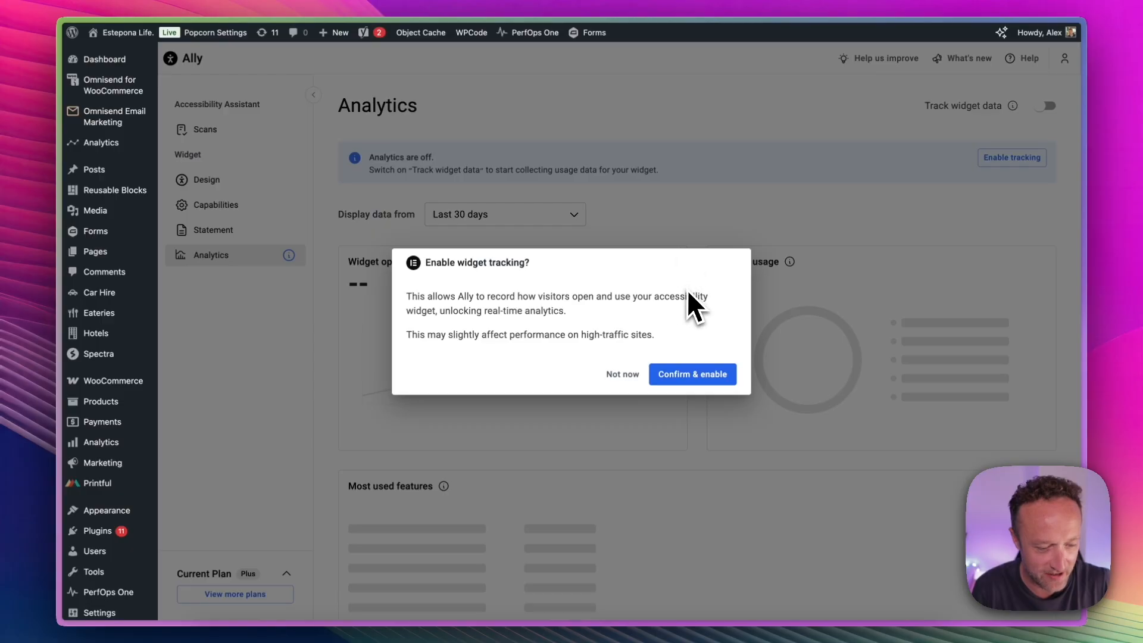
click(677, 375)
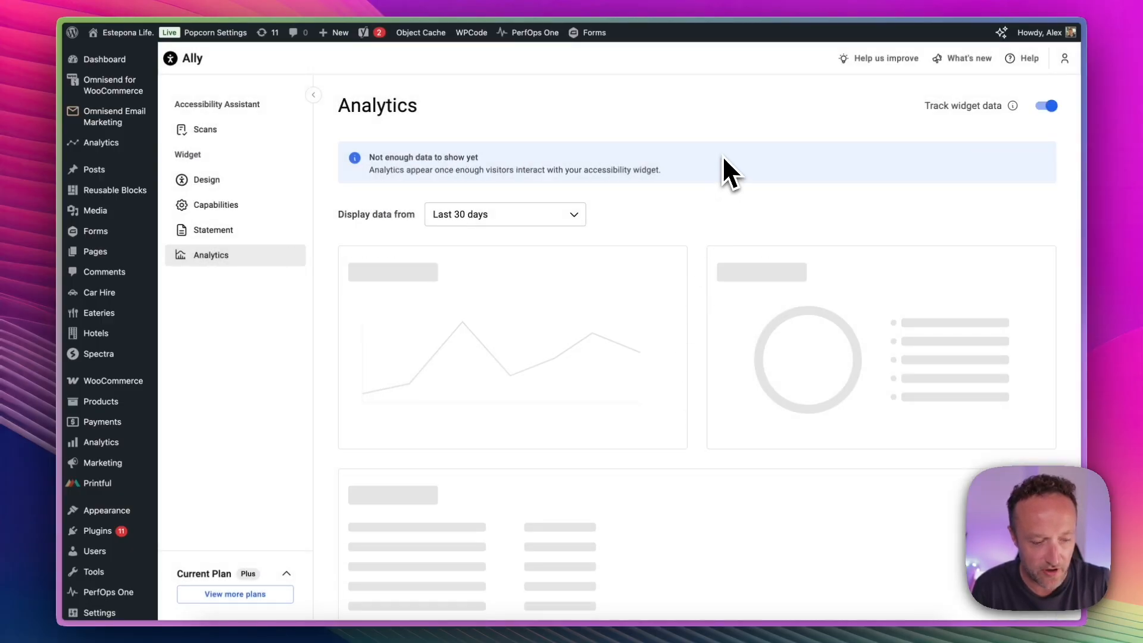